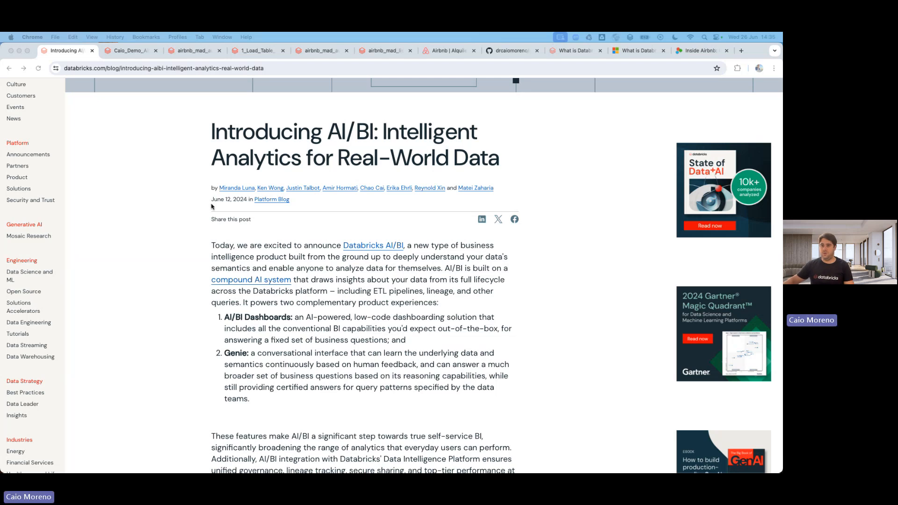
Scroll the 'Introducing AI/BI' blog post down to its Genie section and highlight the Genie heading.
scroll(306, 264, down, 5)
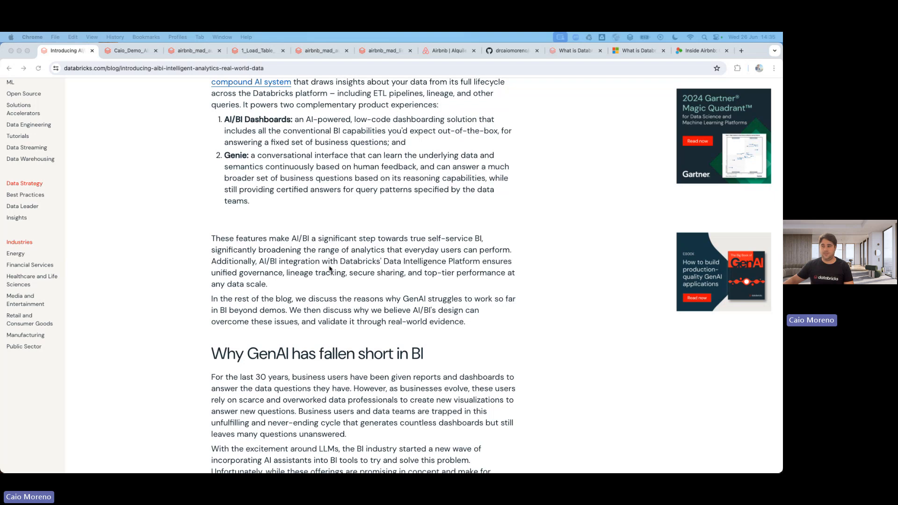
scroll(329, 268, down, 5)
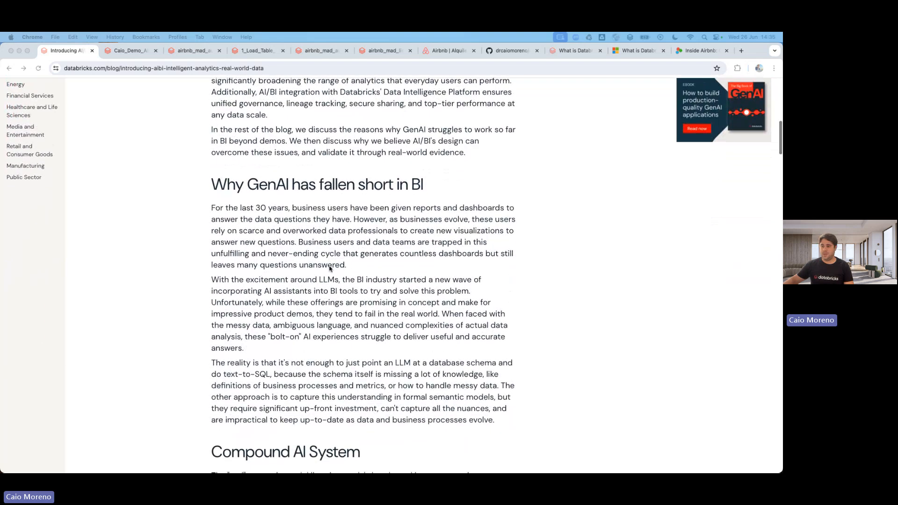
scroll(329, 268, down, 2)
scroll(329, 268, down, 5)
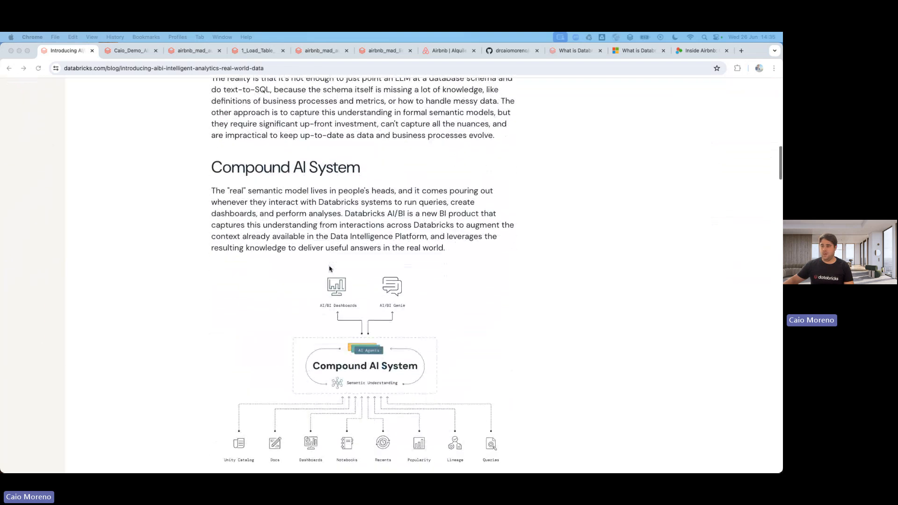
scroll(329, 268, down, 3)
scroll(296, 239, up, 3)
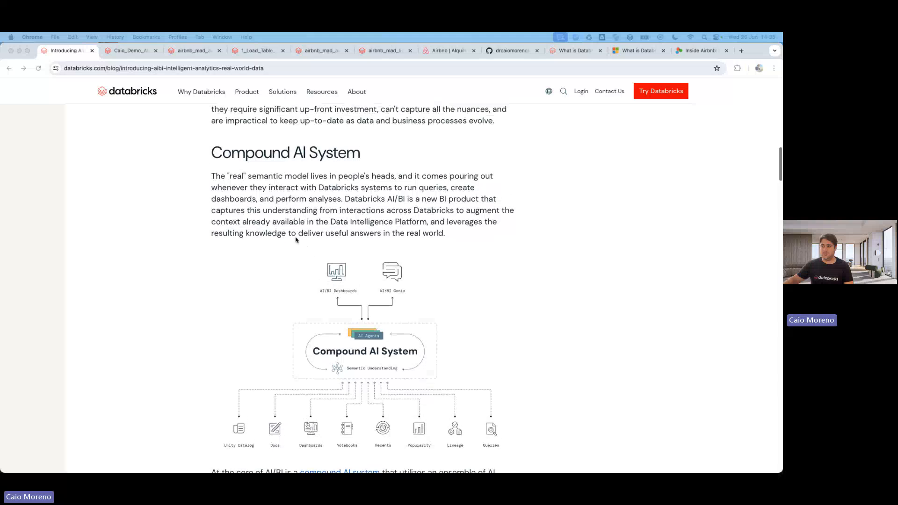
scroll(272, 194, down, 15)
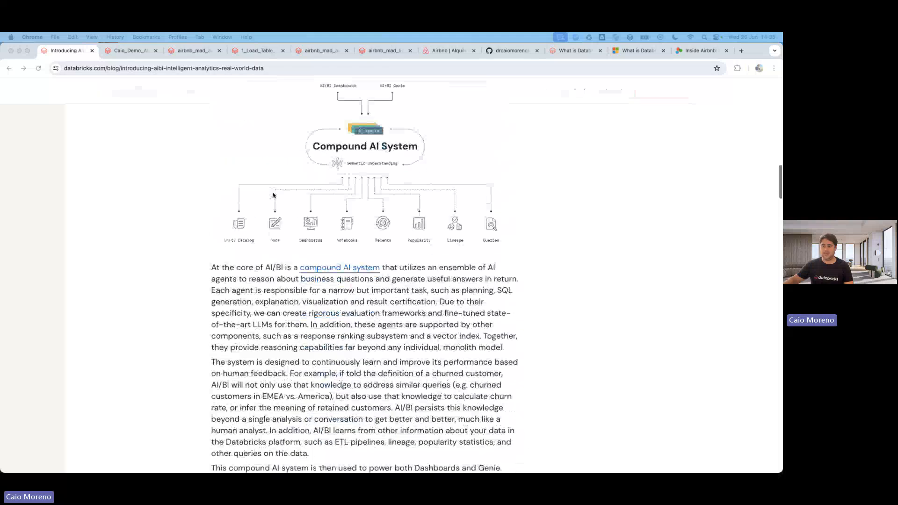
scroll(273, 196, down, 10)
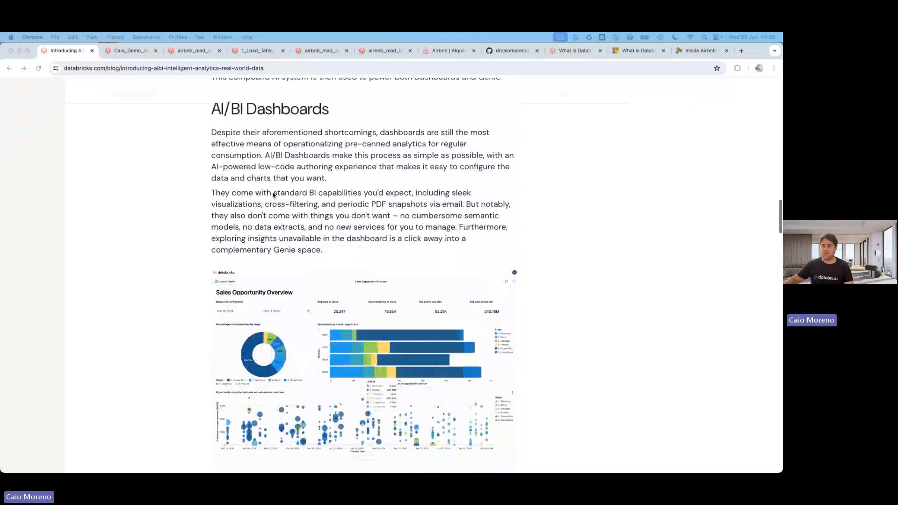
scroll(273, 195, down, 3)
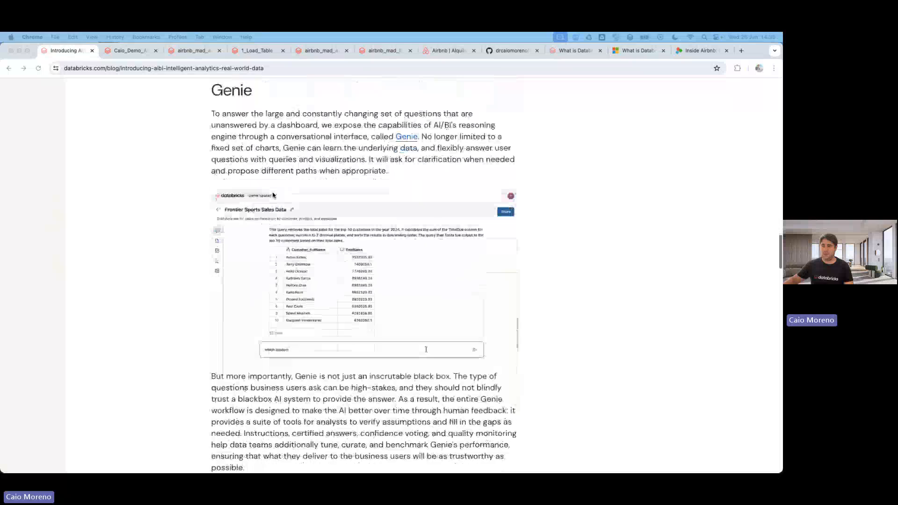
scroll(274, 196, down, 12)
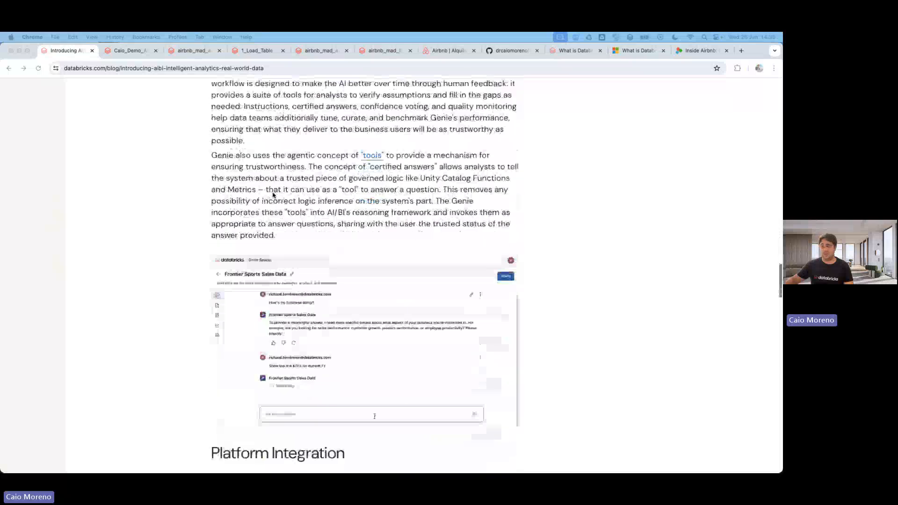
scroll(273, 196, down, 4)
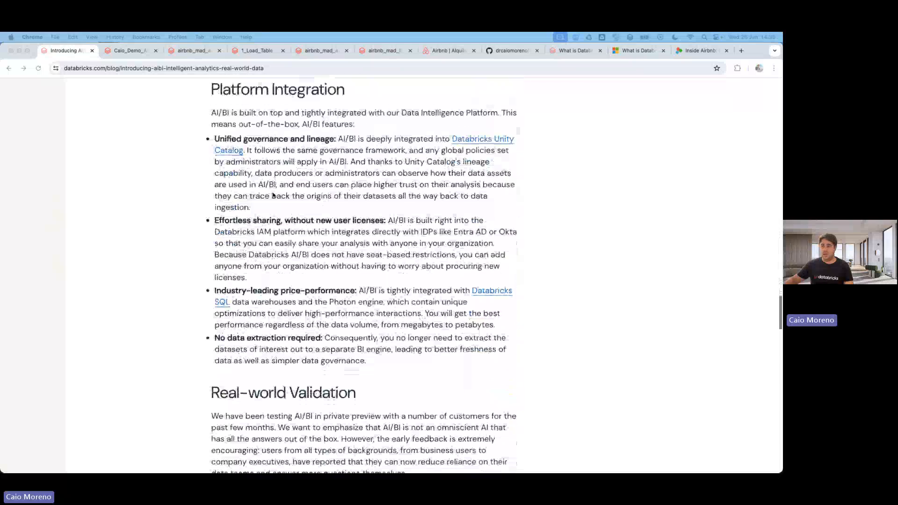
scroll(273, 195, up, 10)
scroll(274, 196, up, 5)
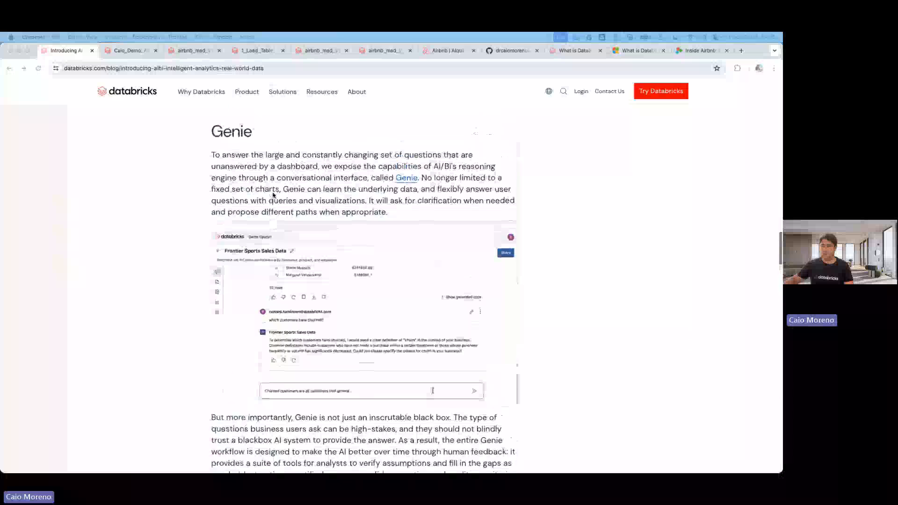
scroll(244, 184, down, 1)
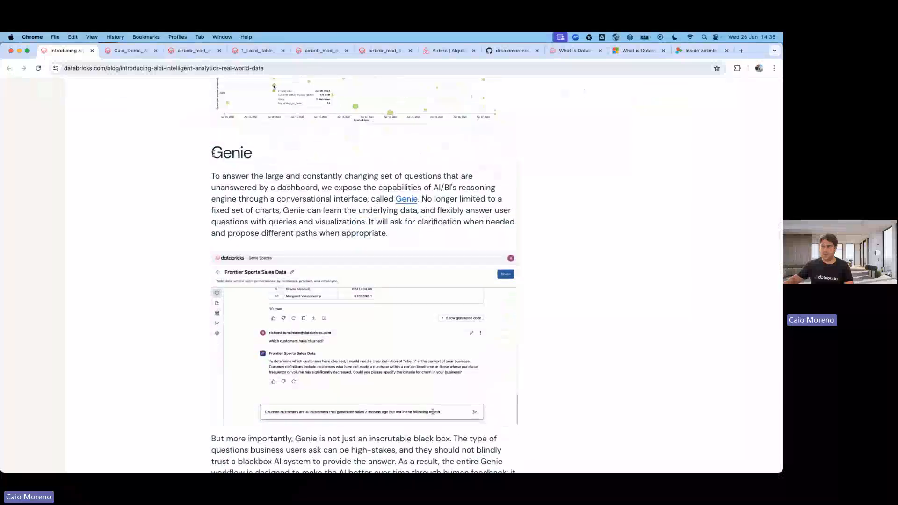
drag(216, 152, 256, 156)
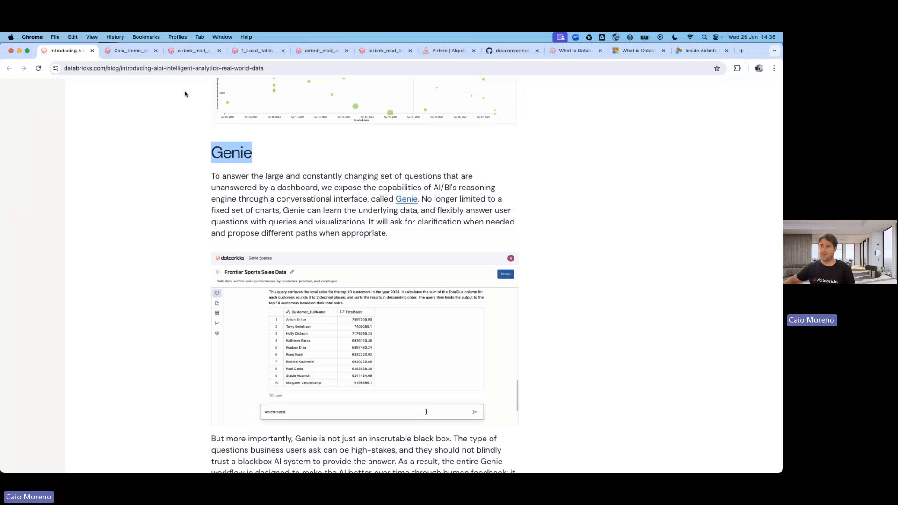
Switch to the Databricks tab, sign in through single sign-on and open the workspace browser.
click(131, 51)
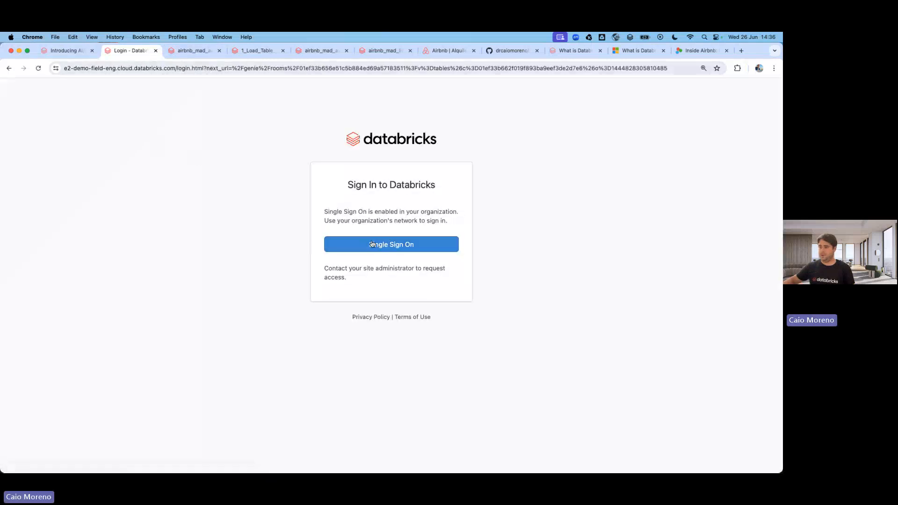
click(379, 245)
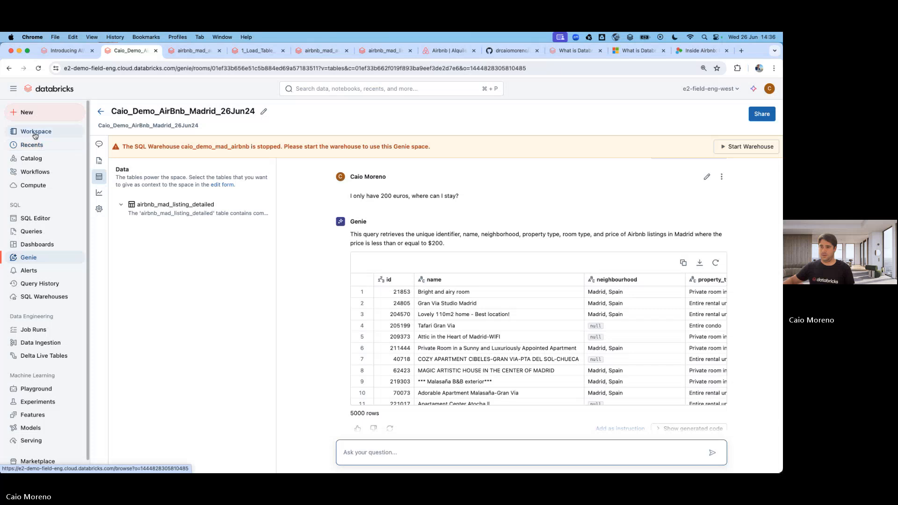
click(39, 133)
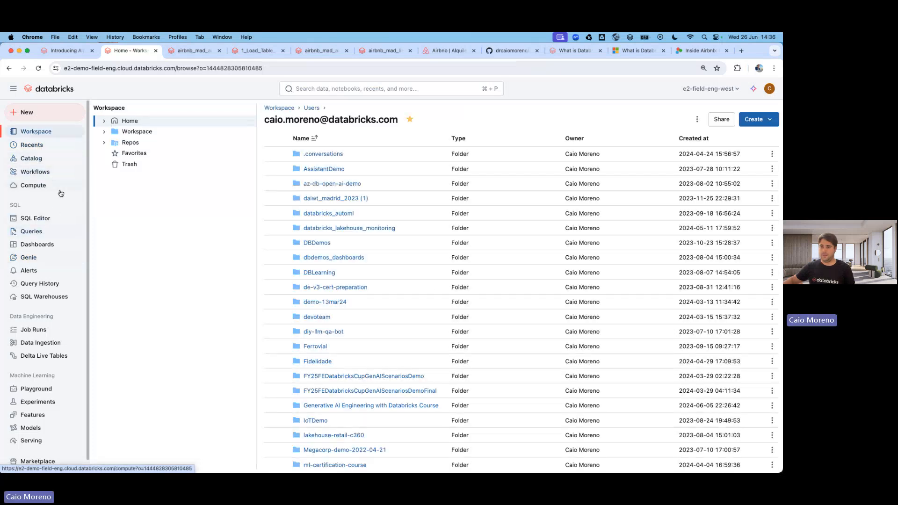
Browse Repos to the workshop repo's e2e-airbnb-madrid-analytics notebooks folder and open 1_Load_Table_Listing.
click(103, 131)
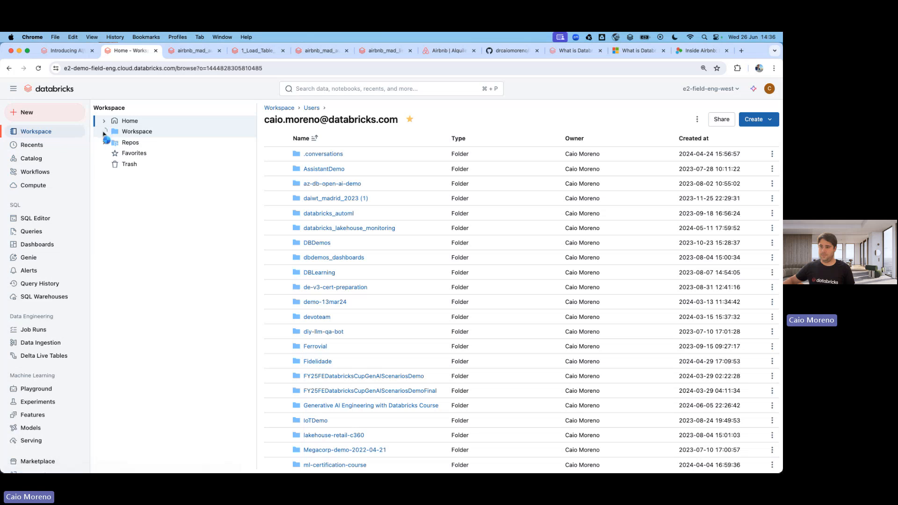
click(104, 131)
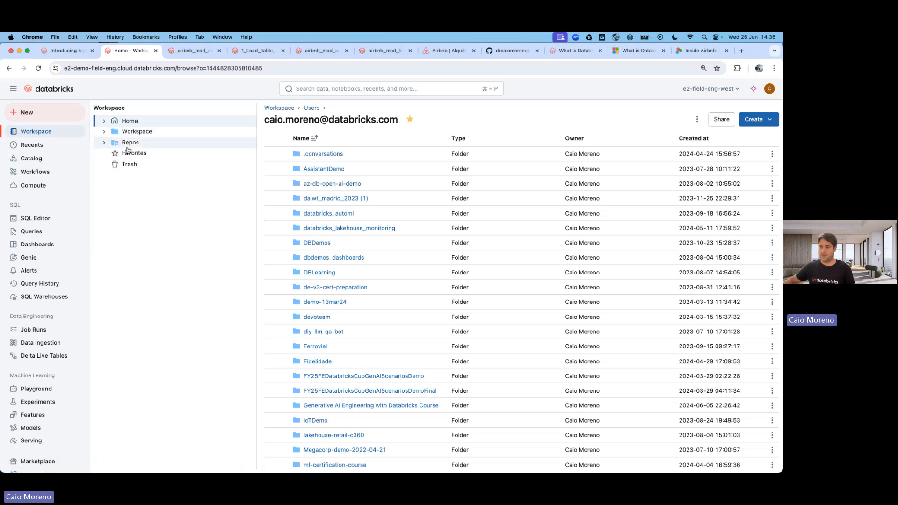
click(133, 146)
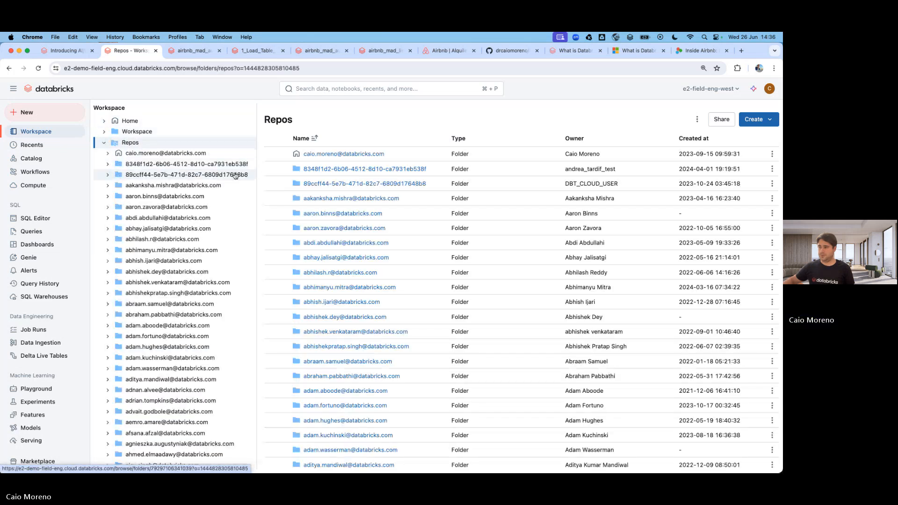
click(323, 154)
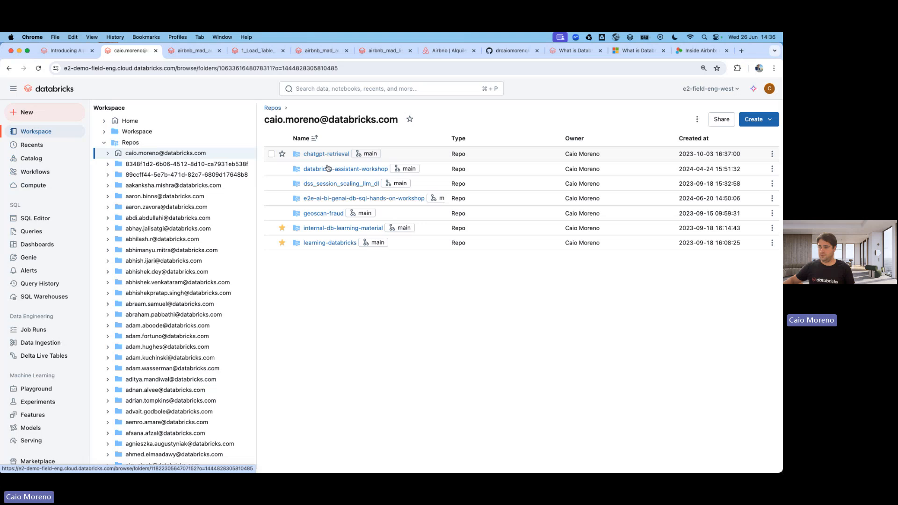
click(318, 199)
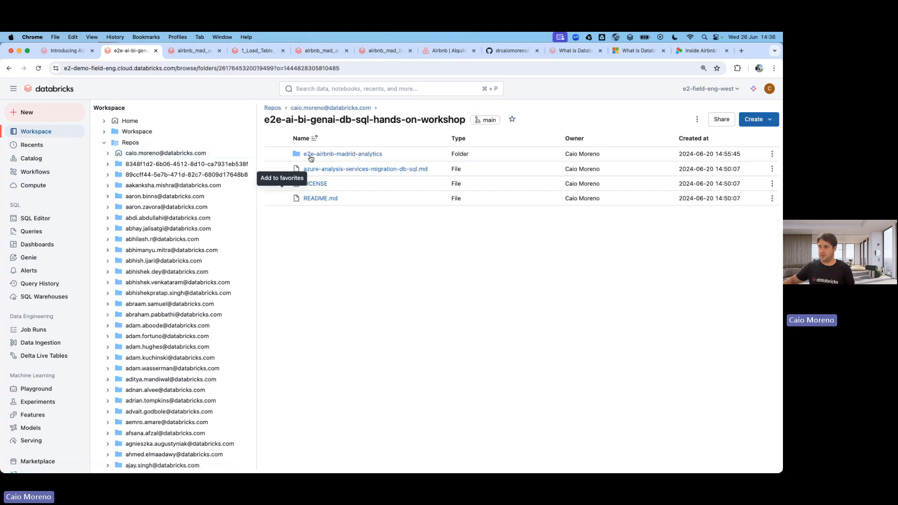
click(333, 154)
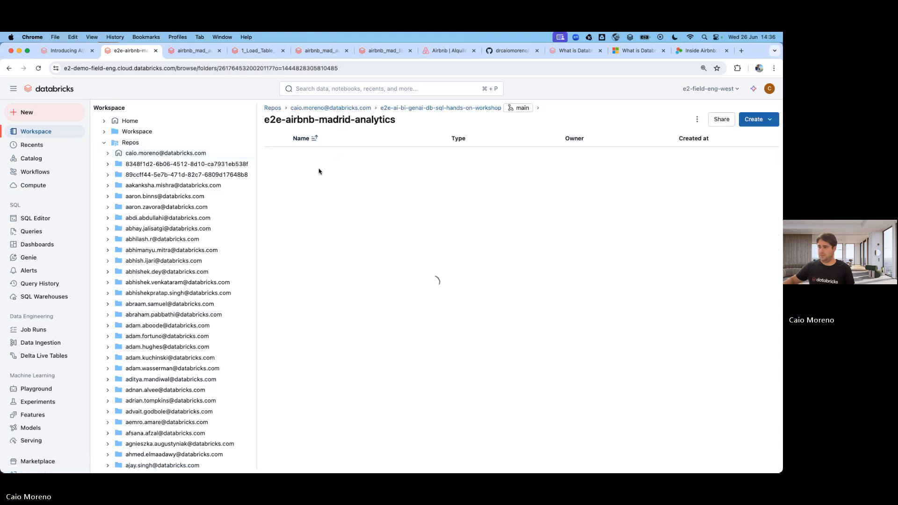
click(316, 154)
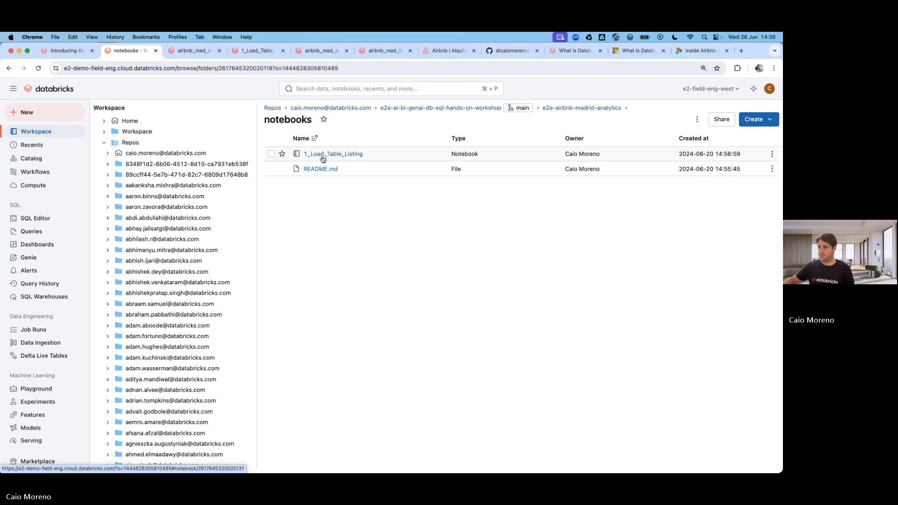
click(320, 155)
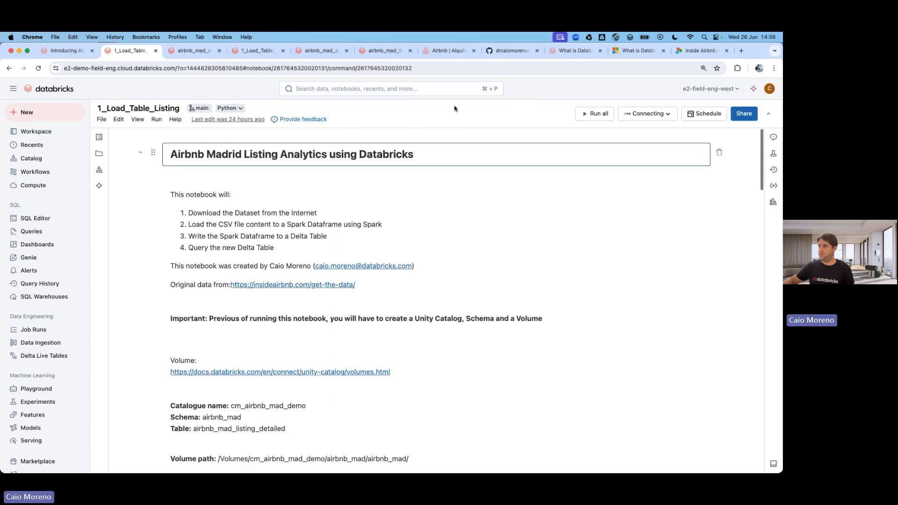
Review the GitHub README's 'Questions to use', then go via the notebook to the Airbnb Madrid listings.
drag(509, 50, 143, 51)
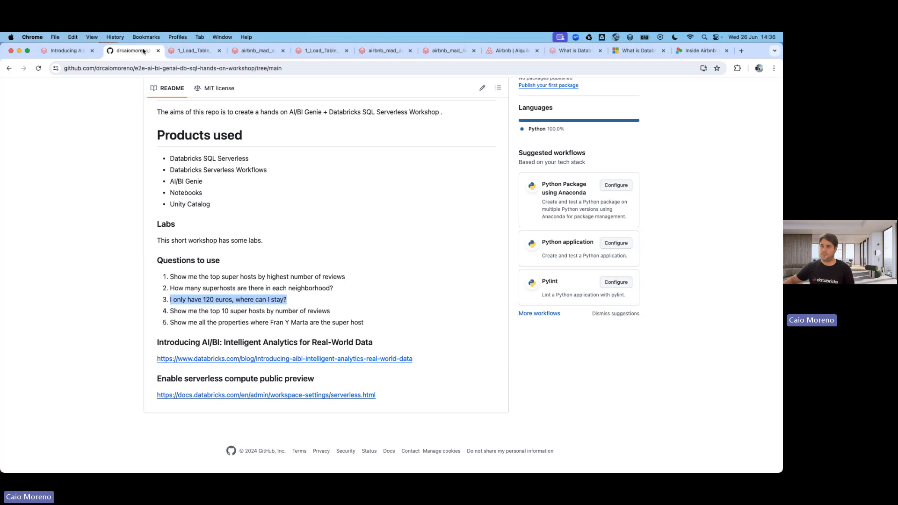
scroll(237, 182, up, 10)
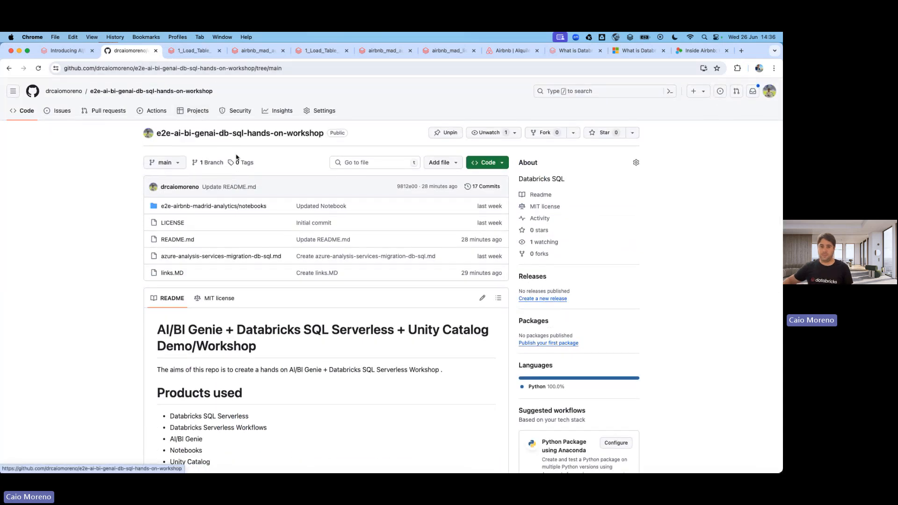
scroll(266, 176, down, 5)
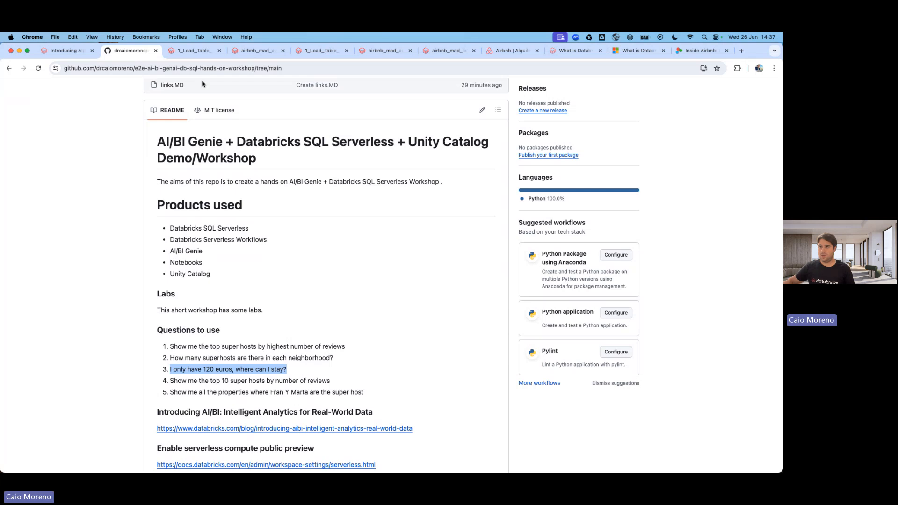
click(192, 51)
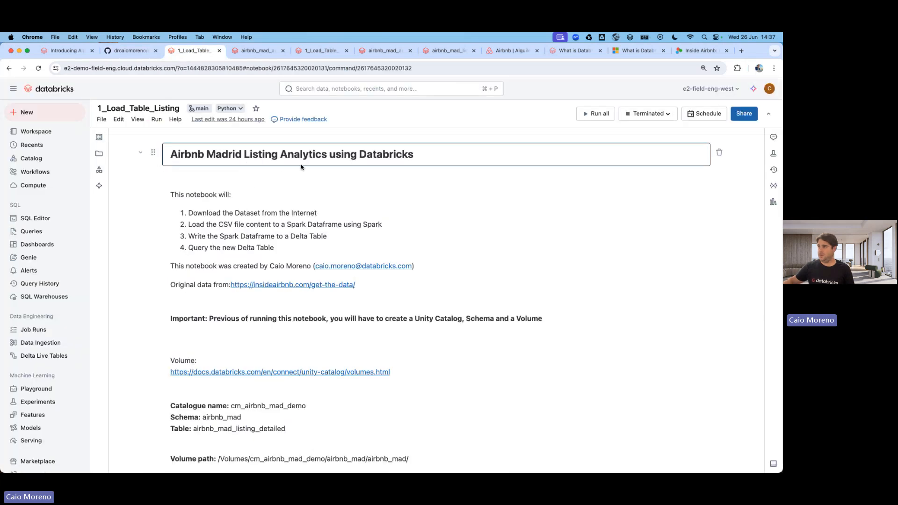
click(507, 54)
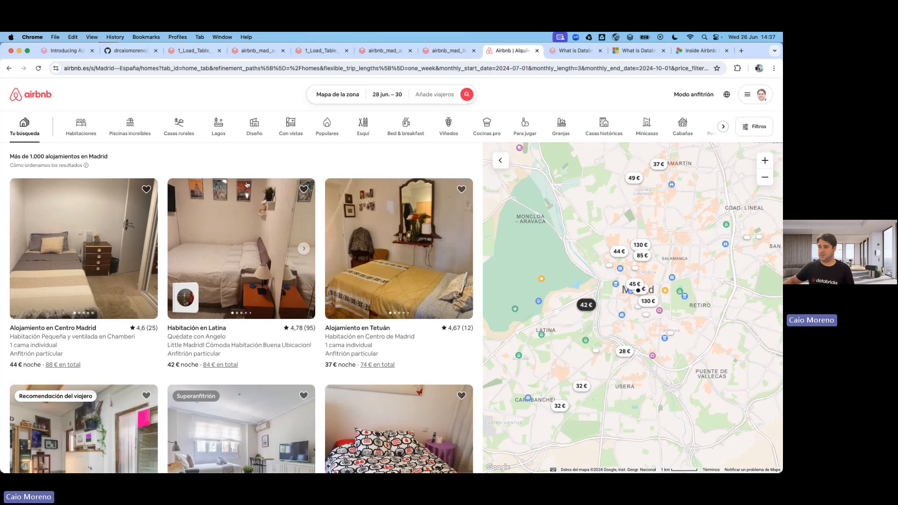
Scroll the Madrid listings, then switch to Inside Airbnb's Madrid files dated 22 March 2024.
scroll(234, 182, down, 8)
scroll(232, 180, down, 15)
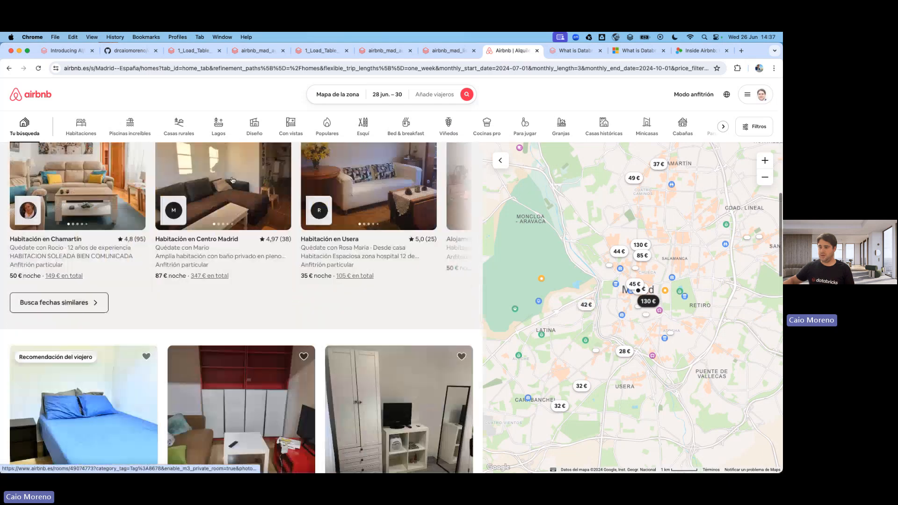
scroll(233, 180, down, 4)
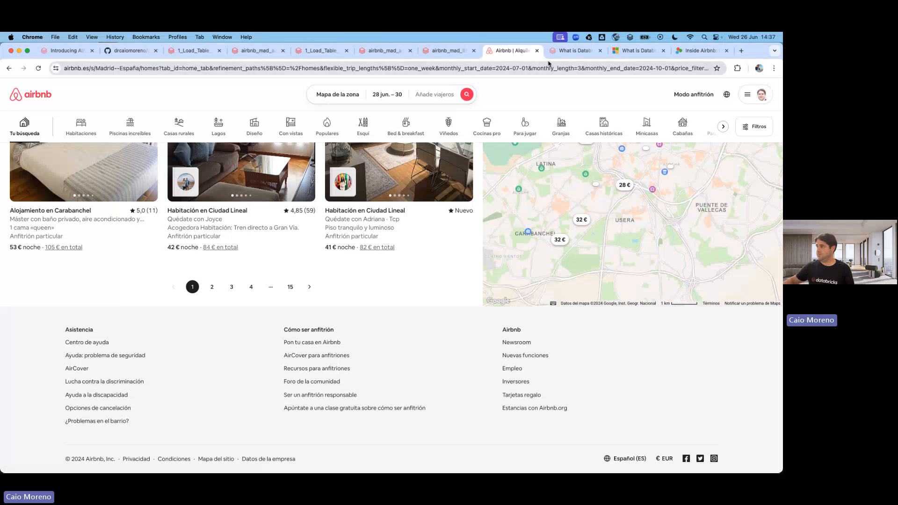
click(698, 54)
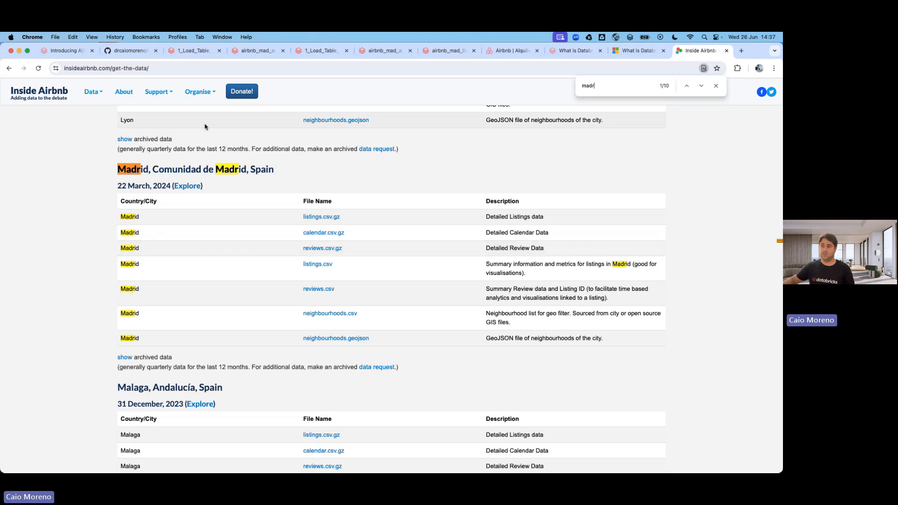
View 1_Load_Table_Listing.py in the GitHub notebooks folder, then return to its Databricks notebook.
click(130, 50)
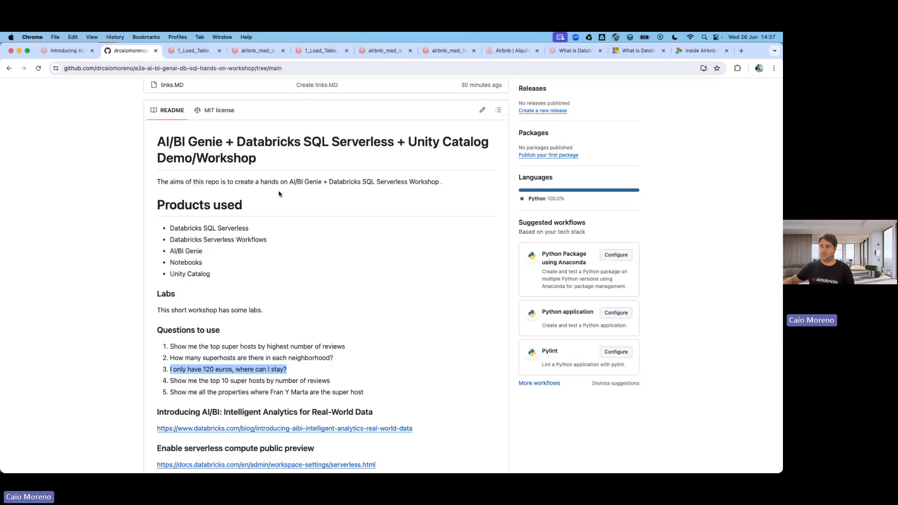
scroll(279, 194, up, 5)
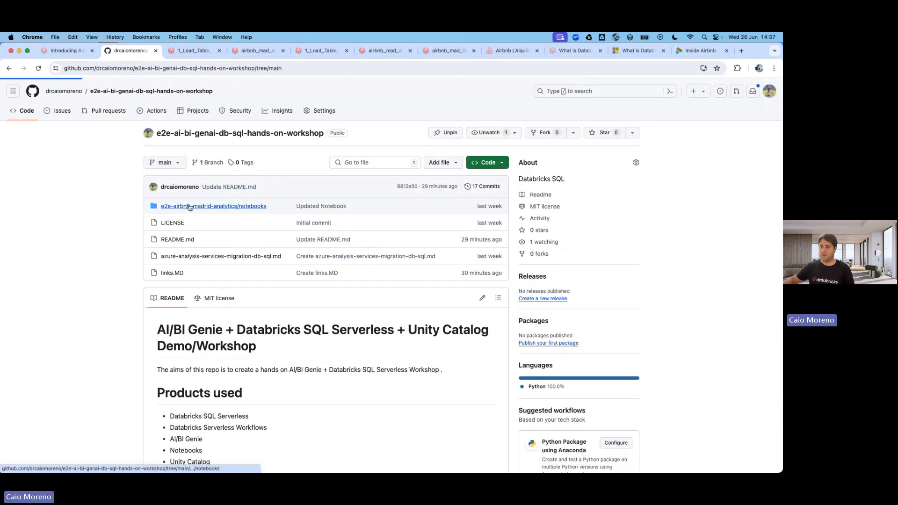
click(184, 215)
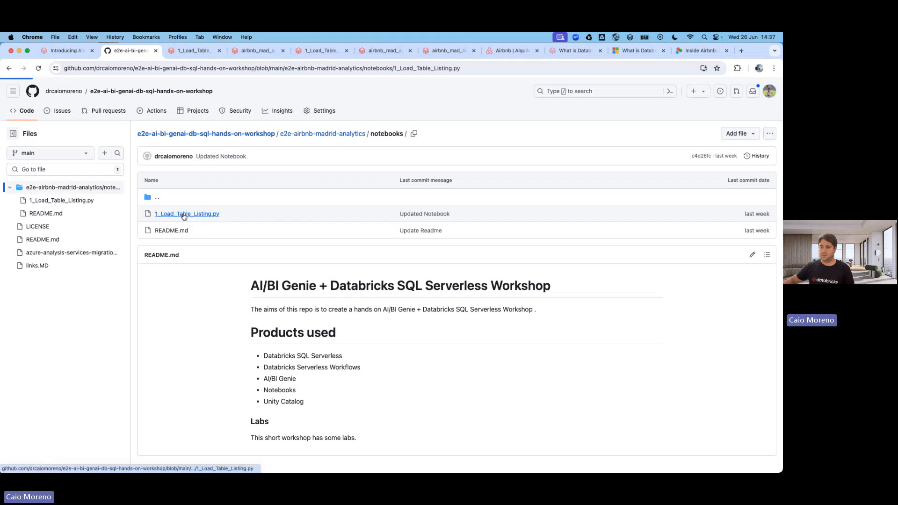
click(194, 50)
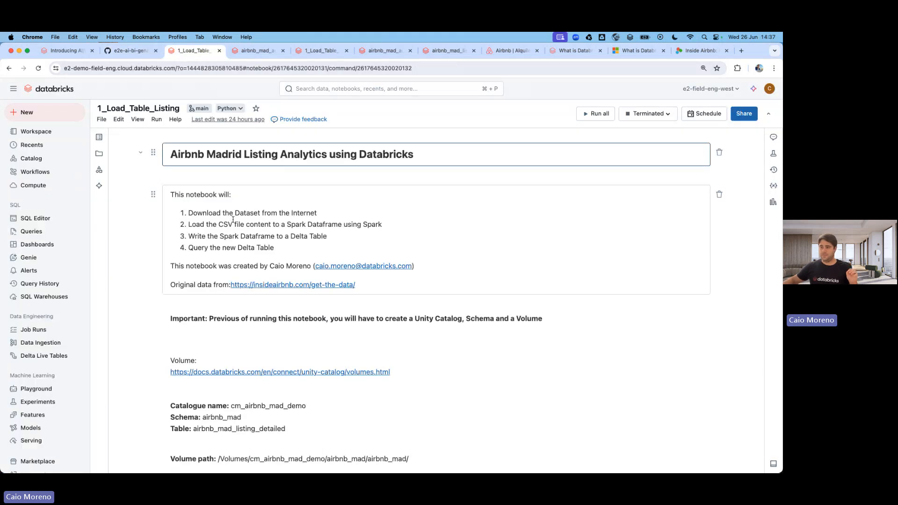
scroll(237, 220, down, 3)
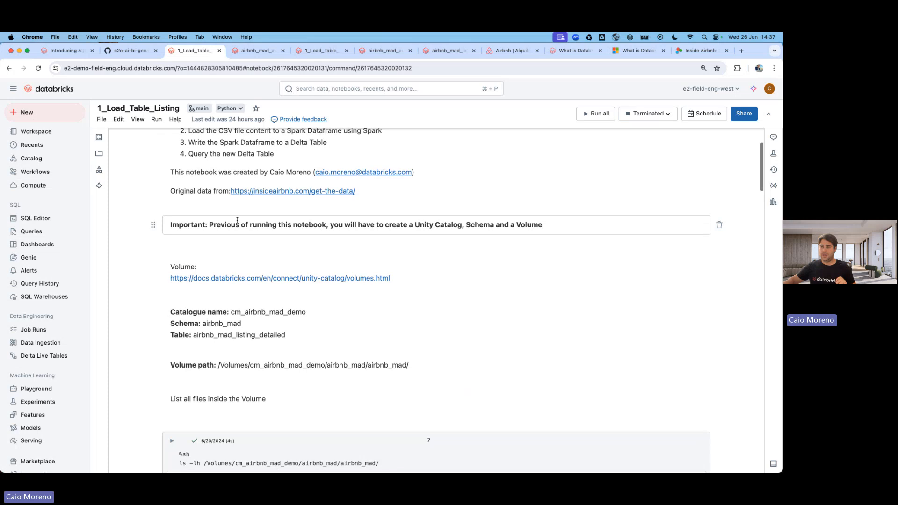
scroll(237, 220, down, 15)
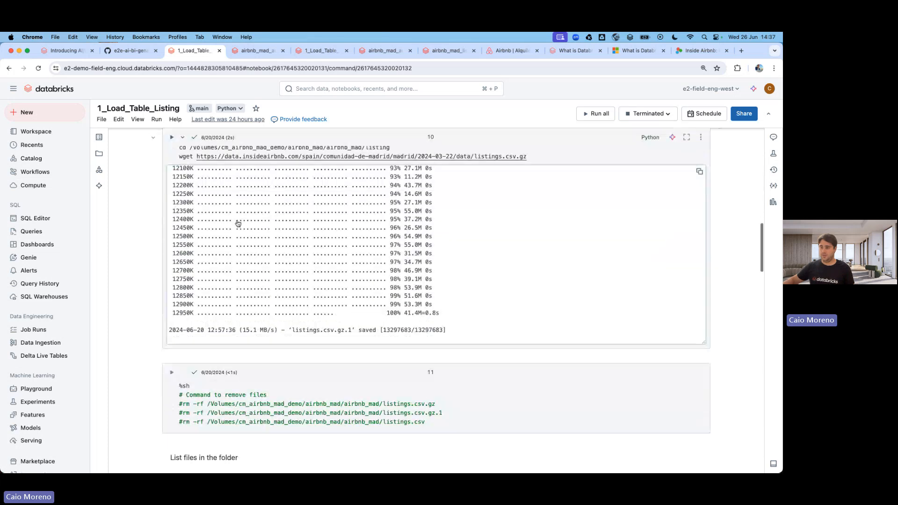
scroll(237, 220, down, 15)
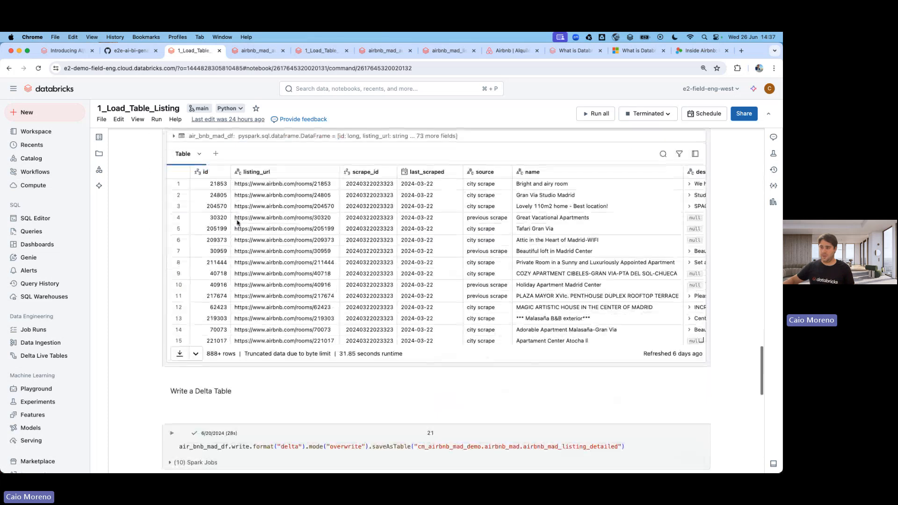
scroll(182, 206, down, 10)
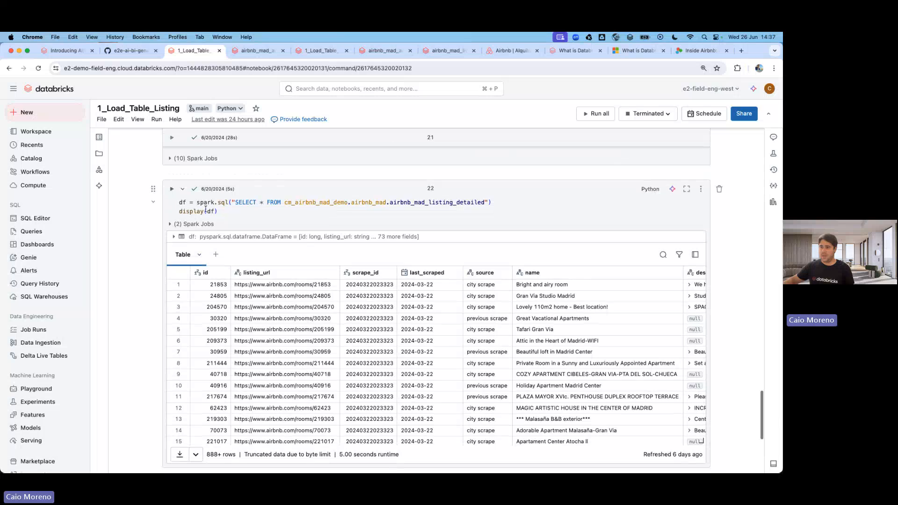
scroll(206, 209, up, 2)
scroll(217, 218, down, 2)
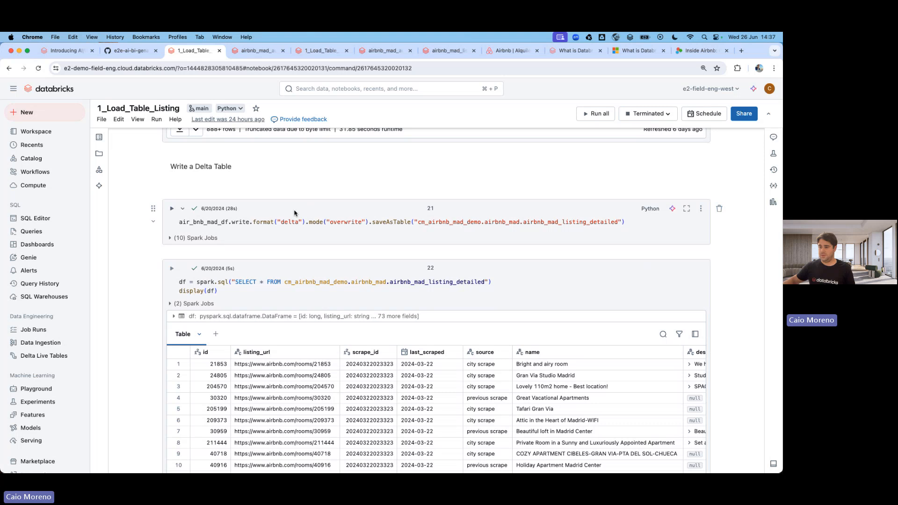
scroll(295, 213, down, 6)
scroll(223, 206, up, 2)
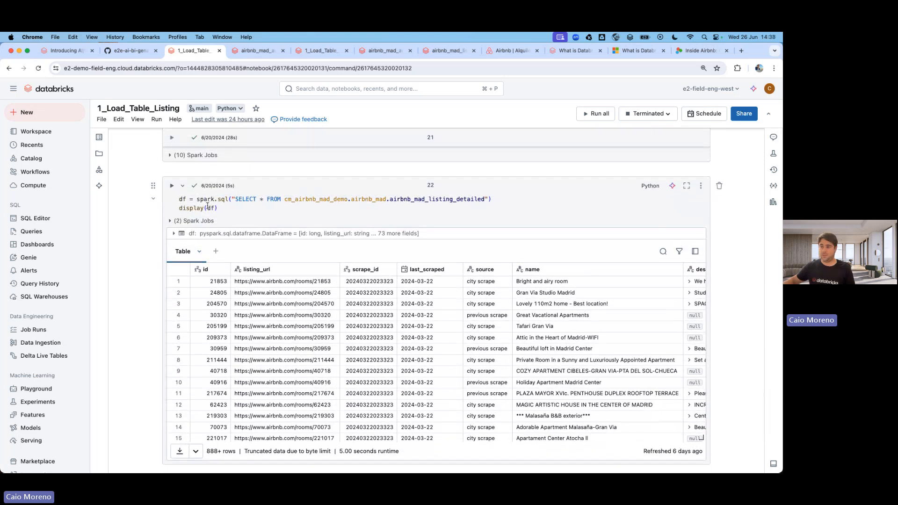
scroll(207, 206, down, 2)
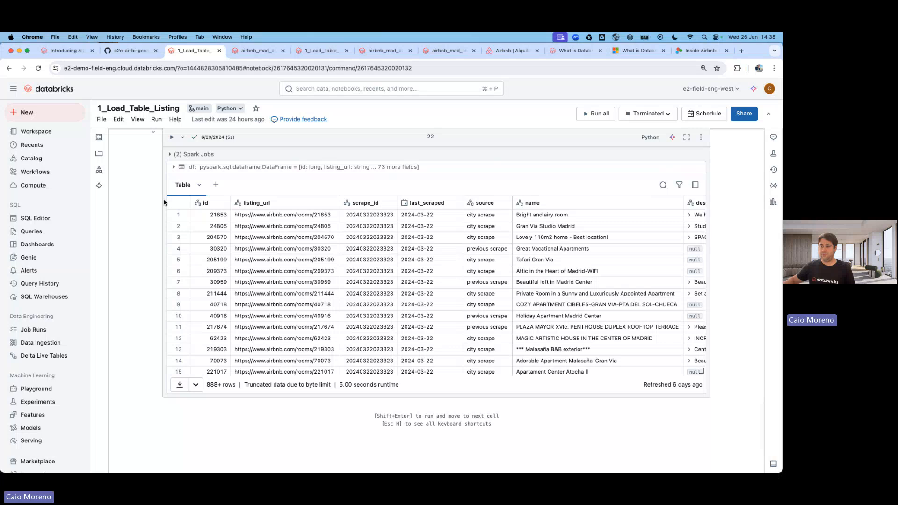
scroll(154, 200, up, 2)
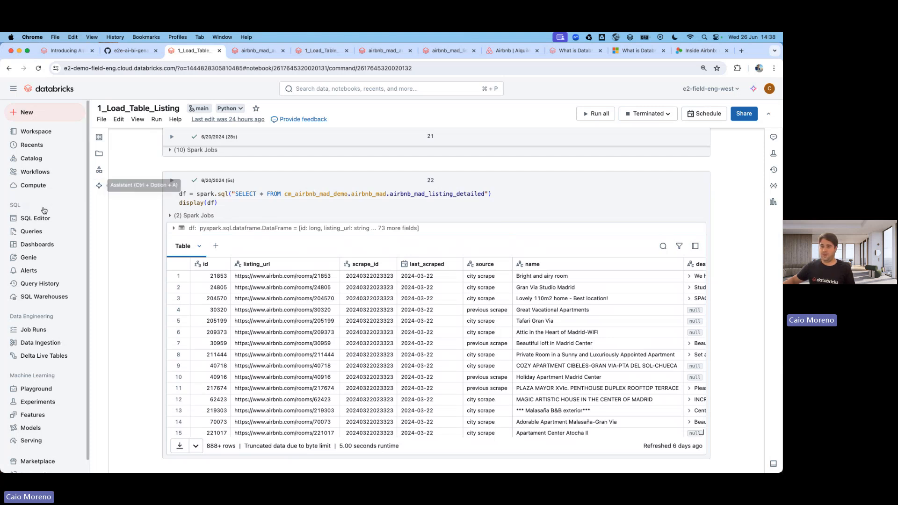
In Catalog, filter on 'cm_' and expand cm_airbnb_mad_demo > airbnb_mad > Volumes to open airbnb_mad.
click(29, 159)
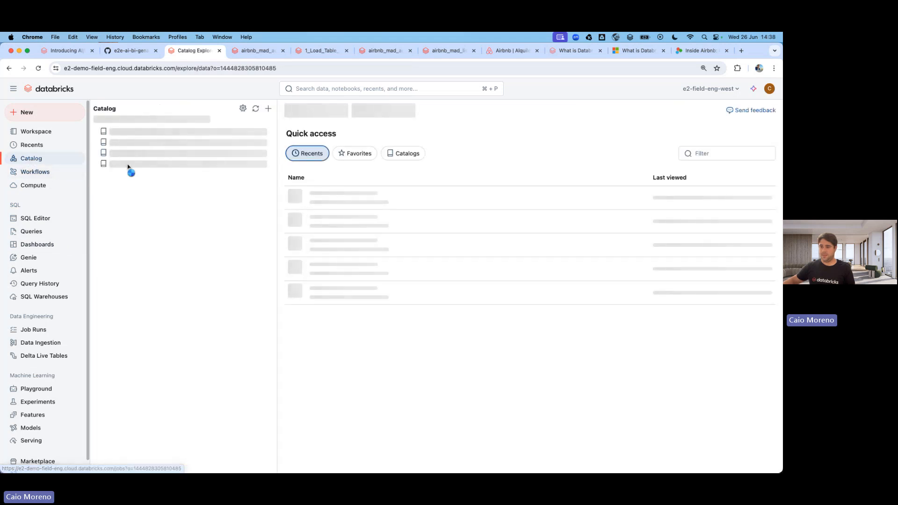
click(298, 89)
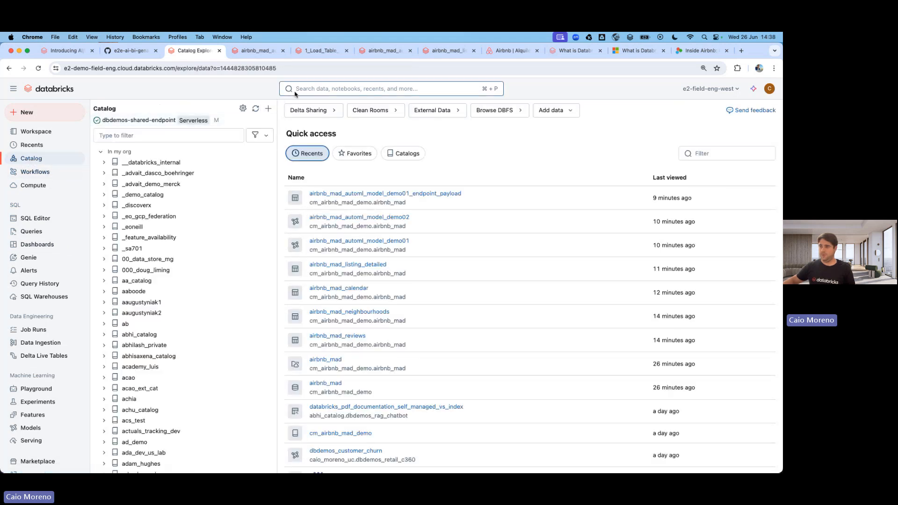
text(cm_)
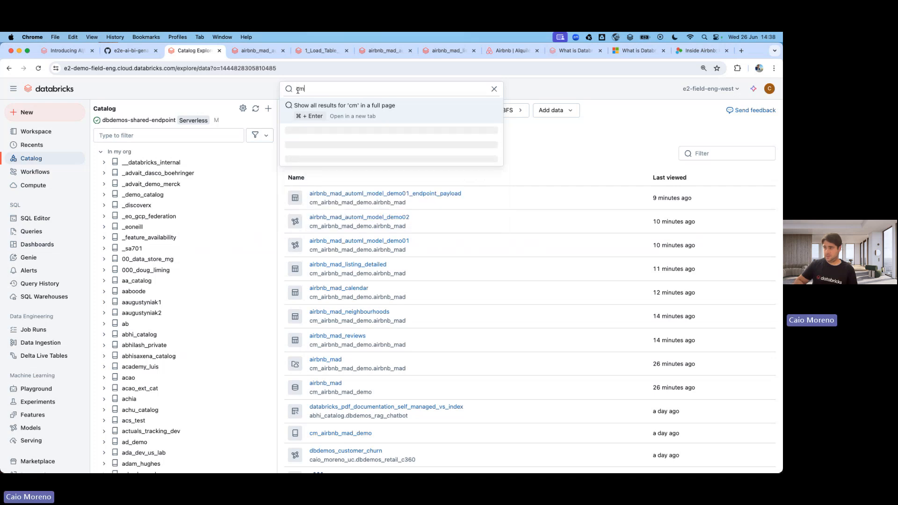
click(170, 136)
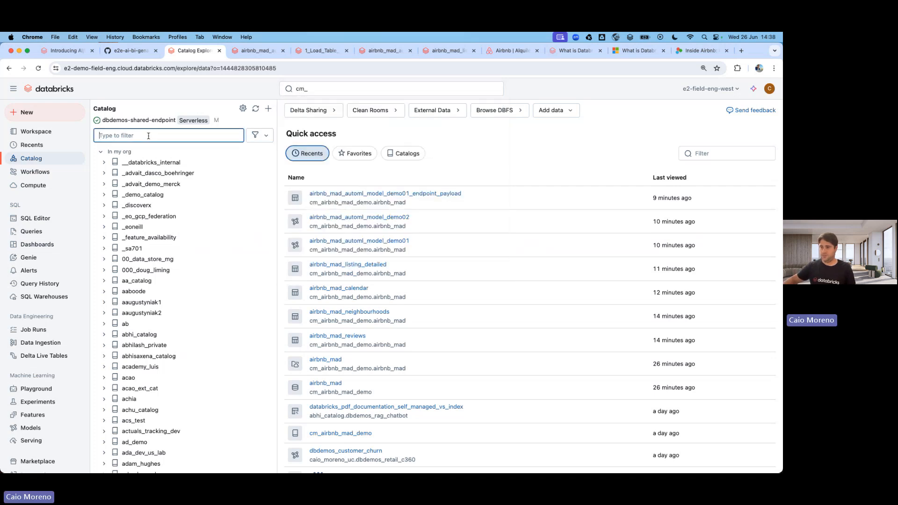
text(cm_)
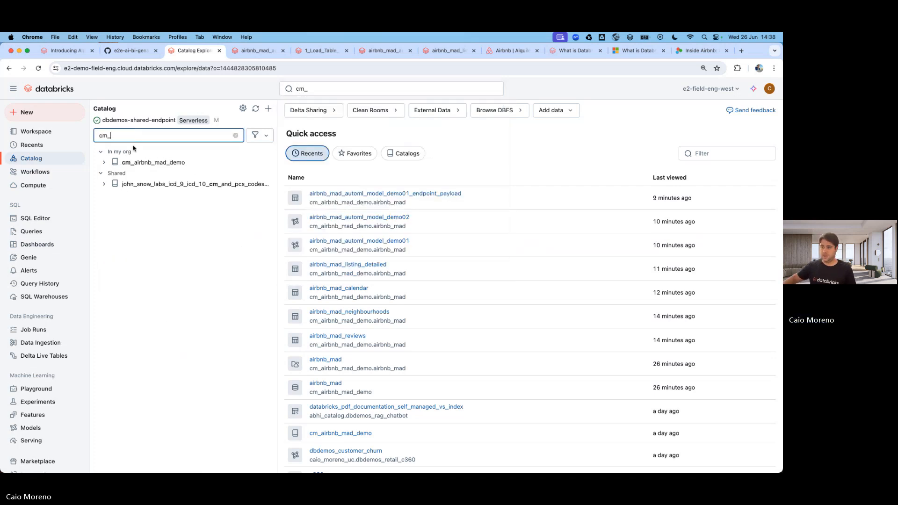
click(104, 162)
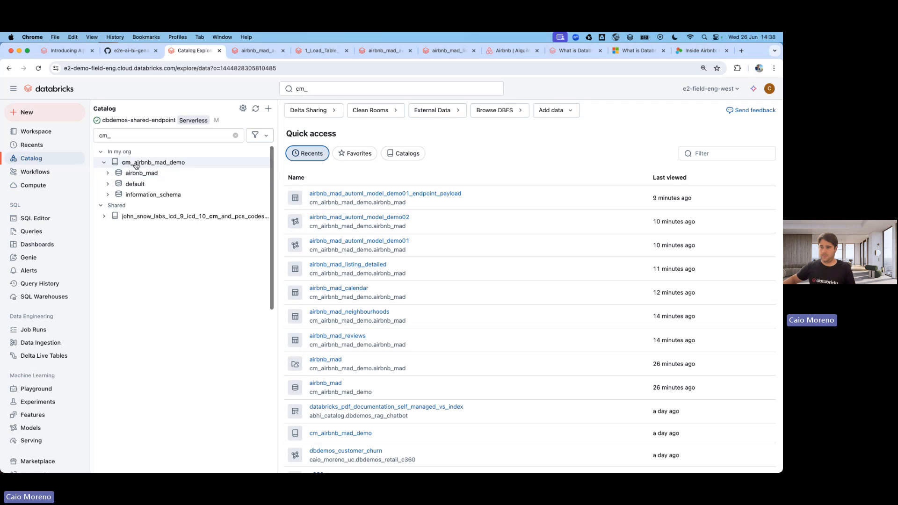
click(108, 173)
click(112, 184)
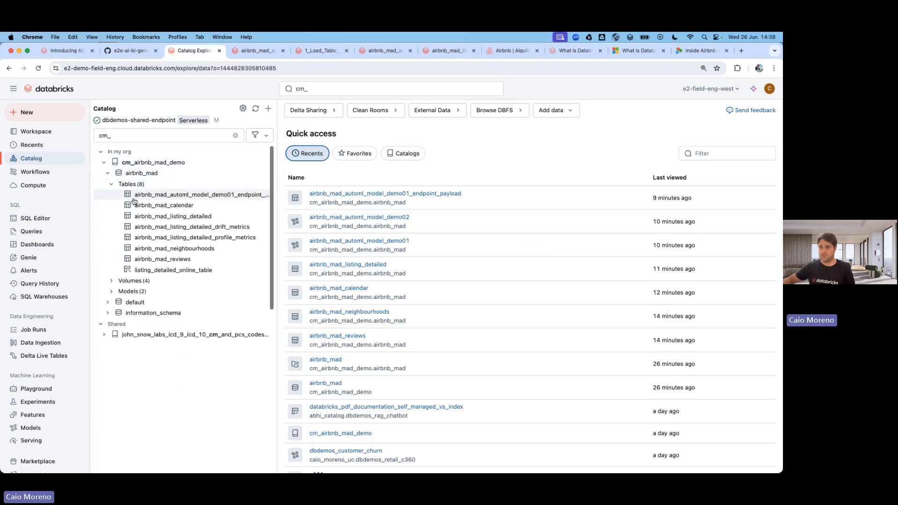
click(112, 280)
click(146, 292)
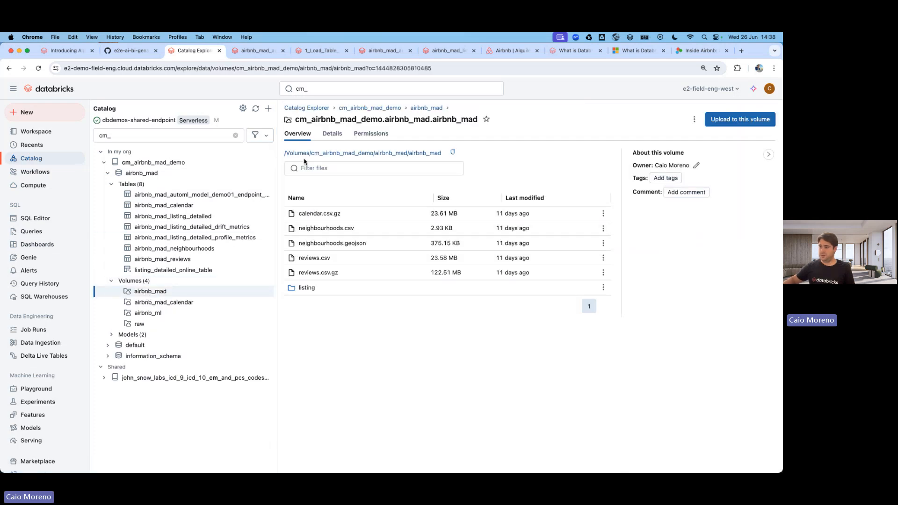
Open the listing folder, start and cancel an upload, then open the airbnb_mad_listing_detailed table.
click(311, 287)
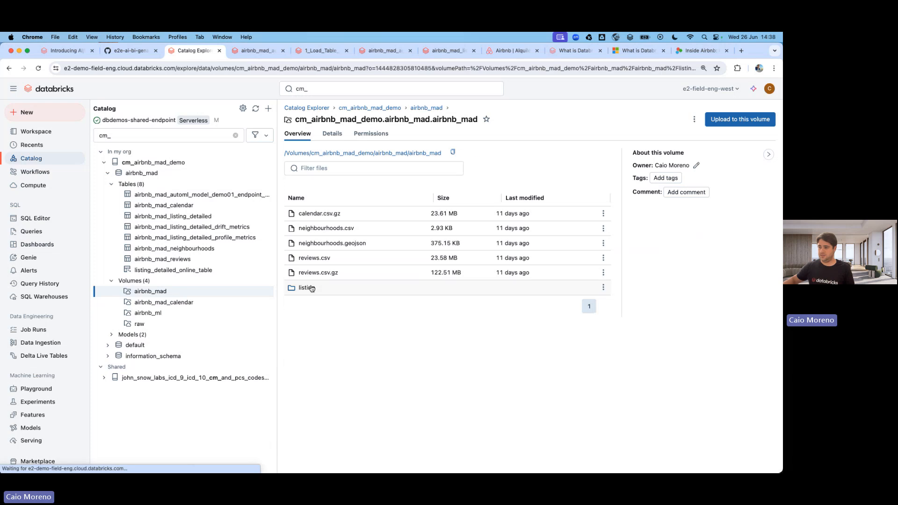
click(721, 128)
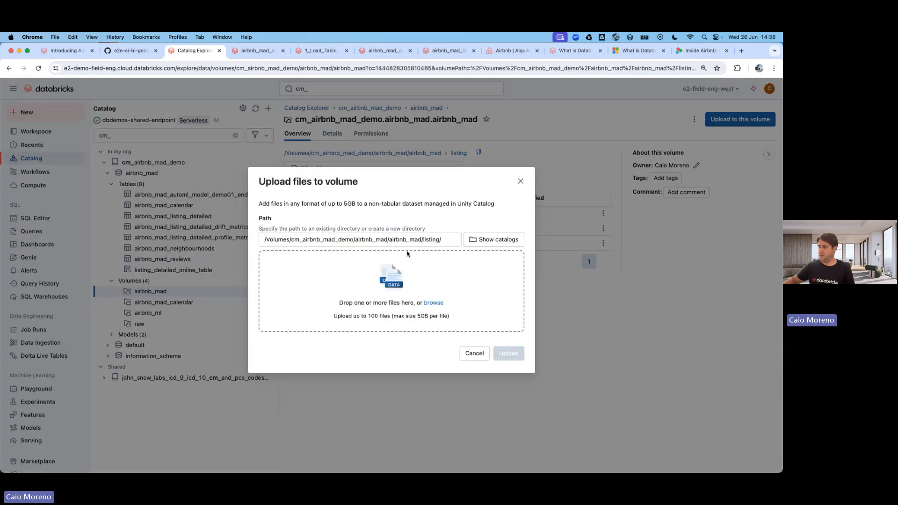
click(434, 303)
click(600, 385)
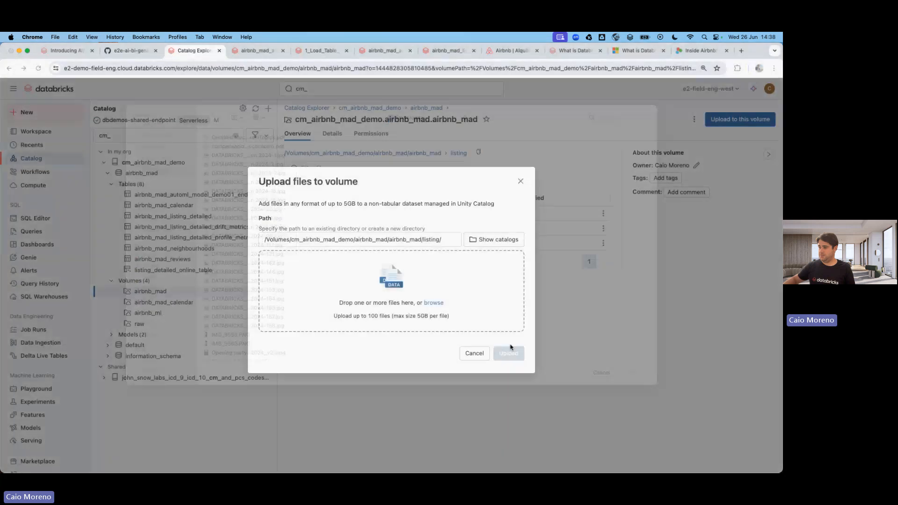
click(475, 353)
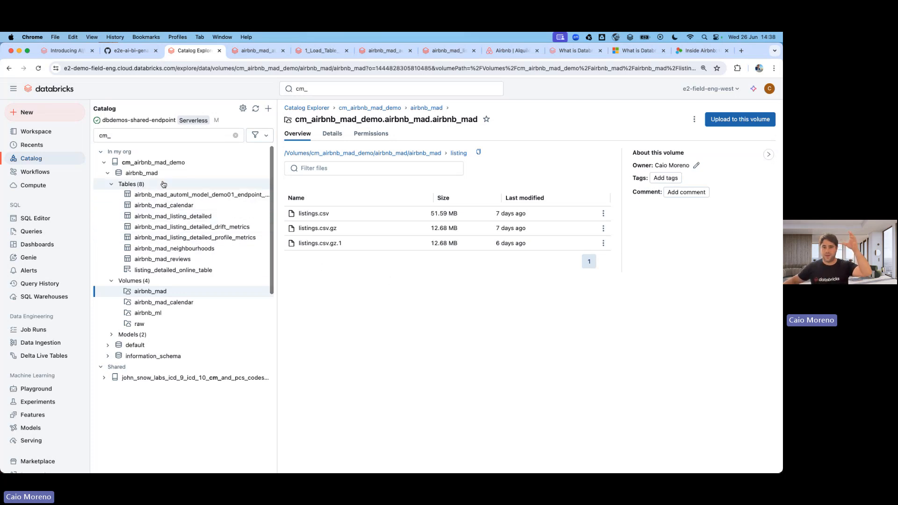
click(198, 216)
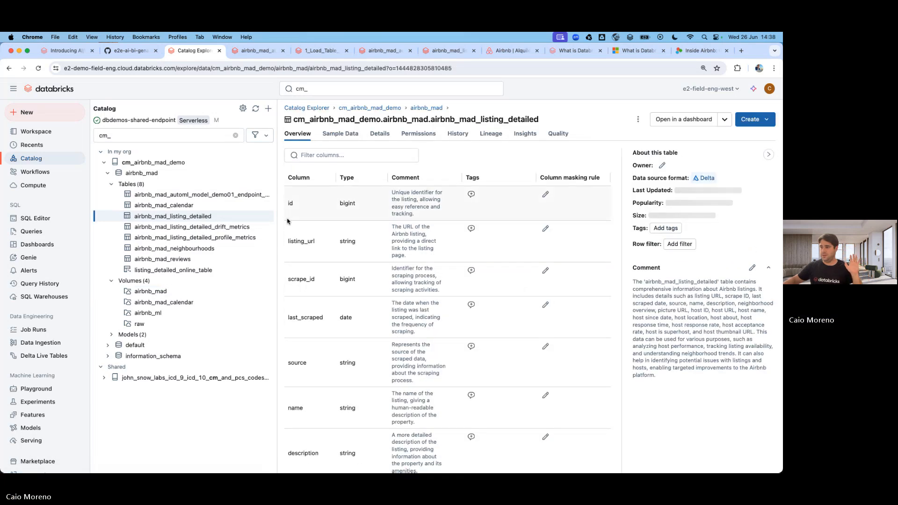
Preview the listing table's Sample Data, check its Open in dashboard and more-actions menus, then return to Overview.
click(340, 134)
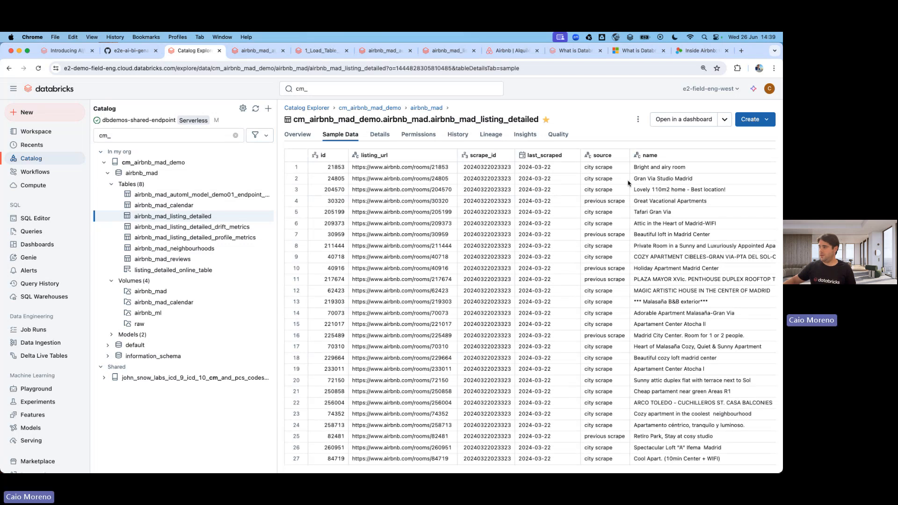
click(724, 119)
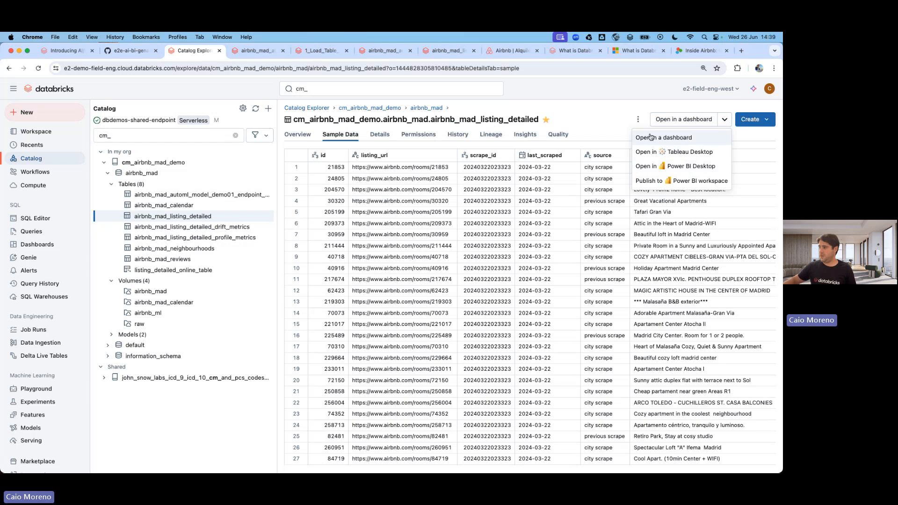
click(637, 119)
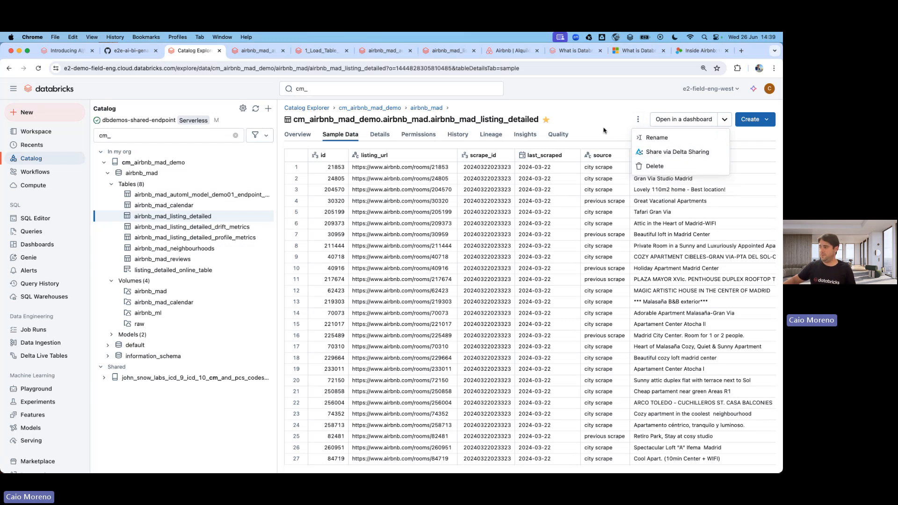
click(304, 134)
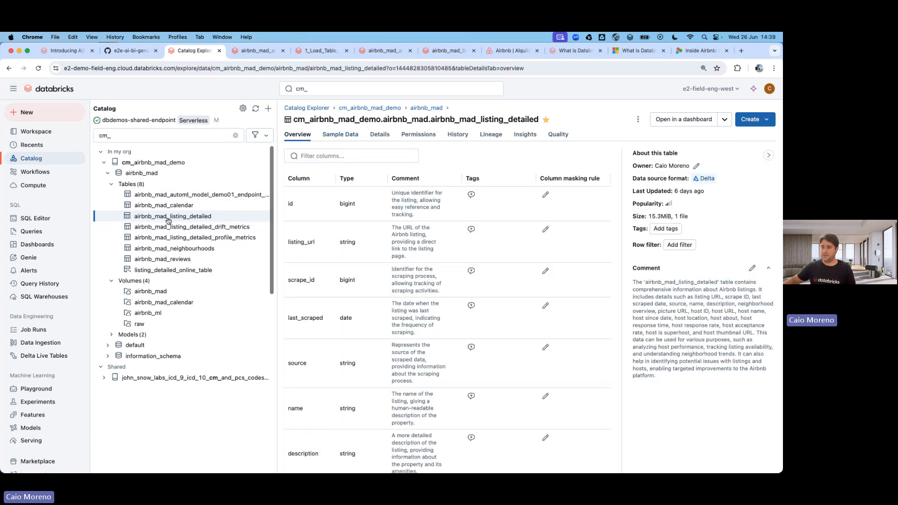
Create a new Genie space titled with the presenter's Madrid 26June demo name, reused as the description.
click(33, 260)
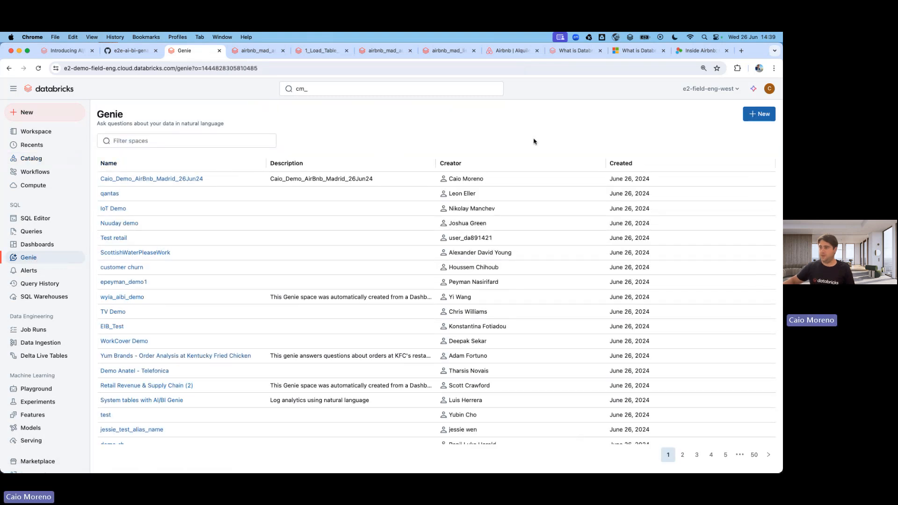
click(757, 117)
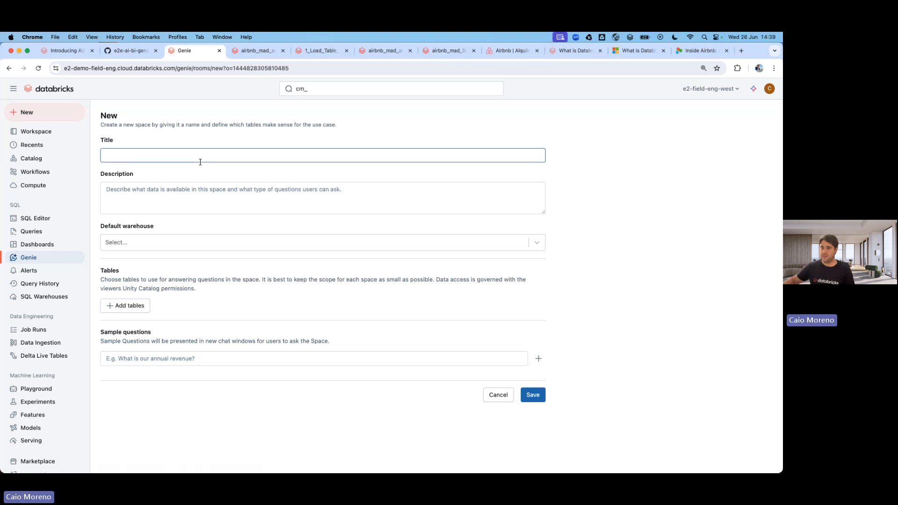
click(164, 153)
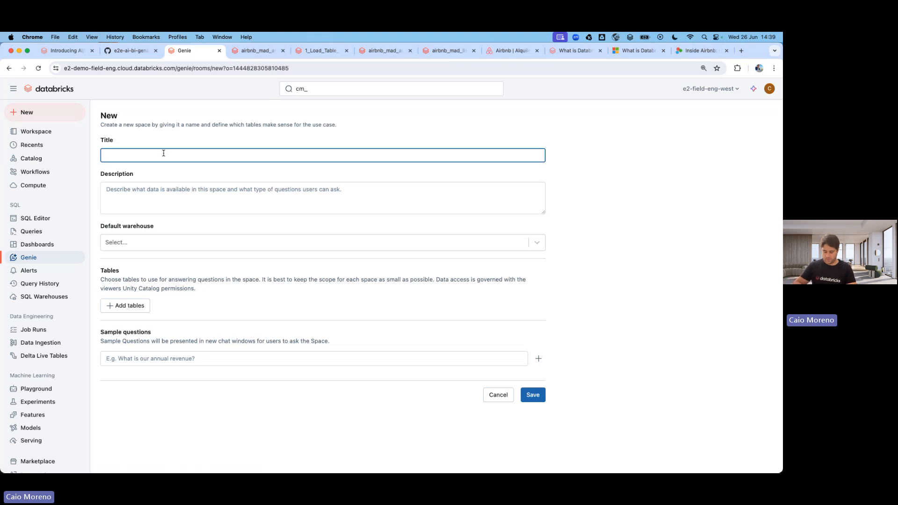
text(MyDemo)
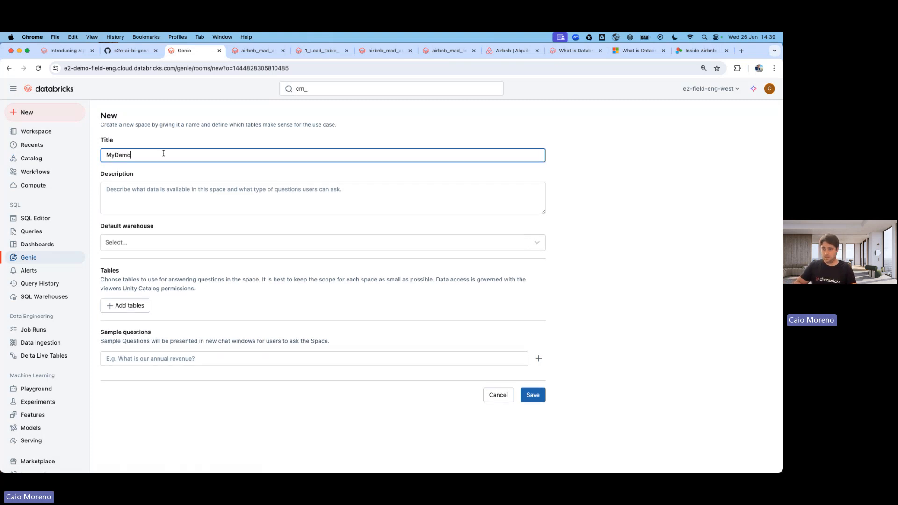
text(_Caio_Madrid_26)
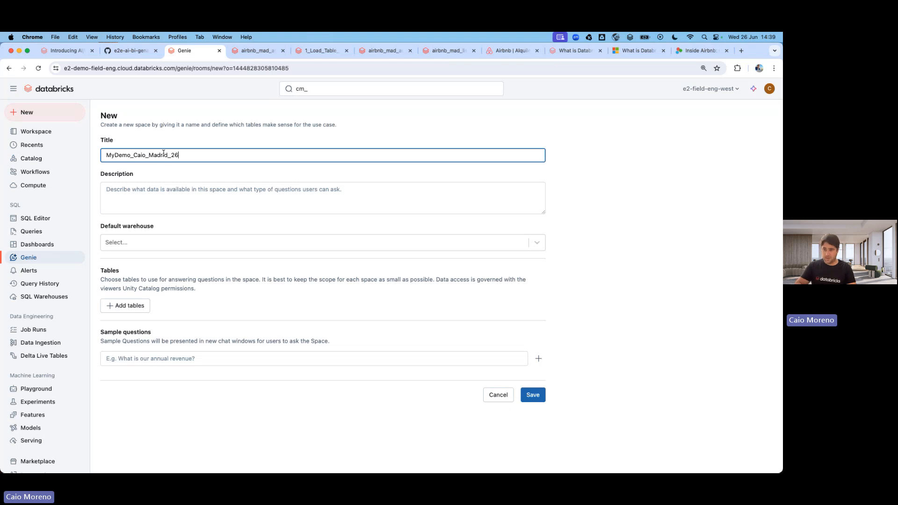
text(June24)
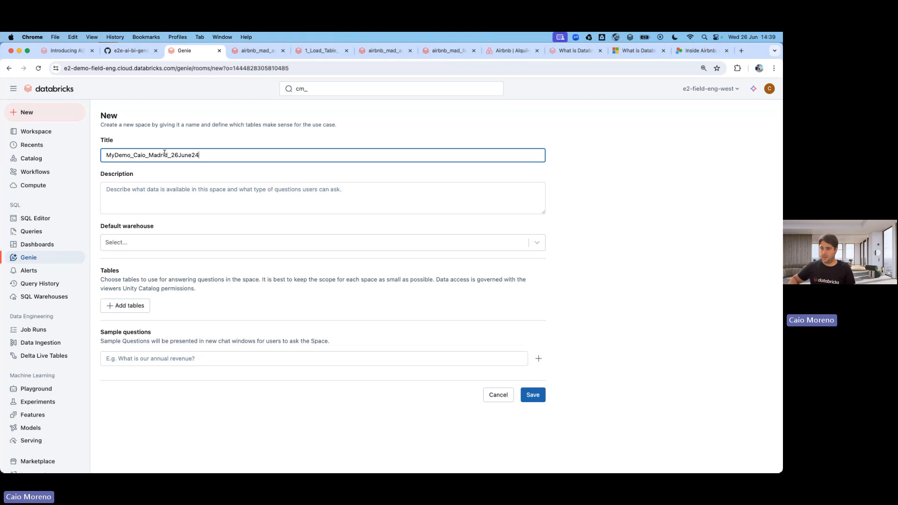
double_click(164, 155)
key(super+c)
click(173, 189)
key(super+v)
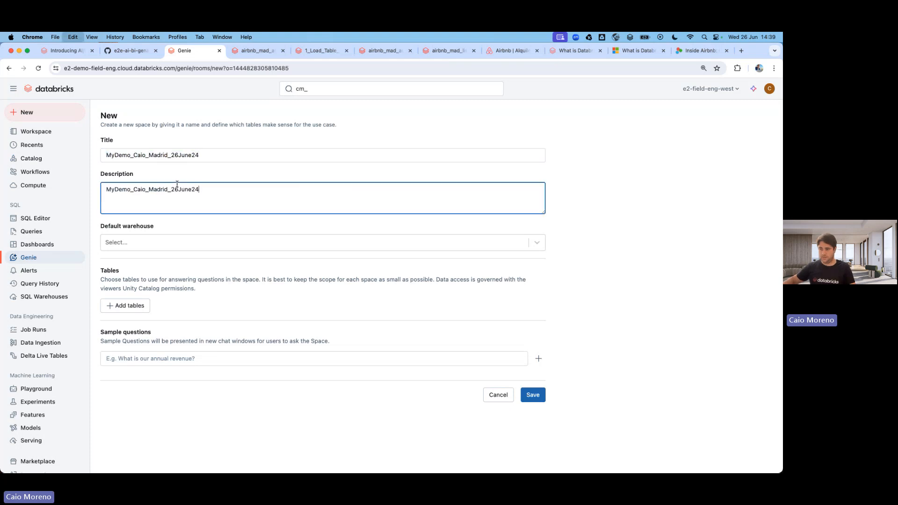
Set the stopped Madrid Airbnb demo warehouse as the space's default warehouse.
click(172, 243)
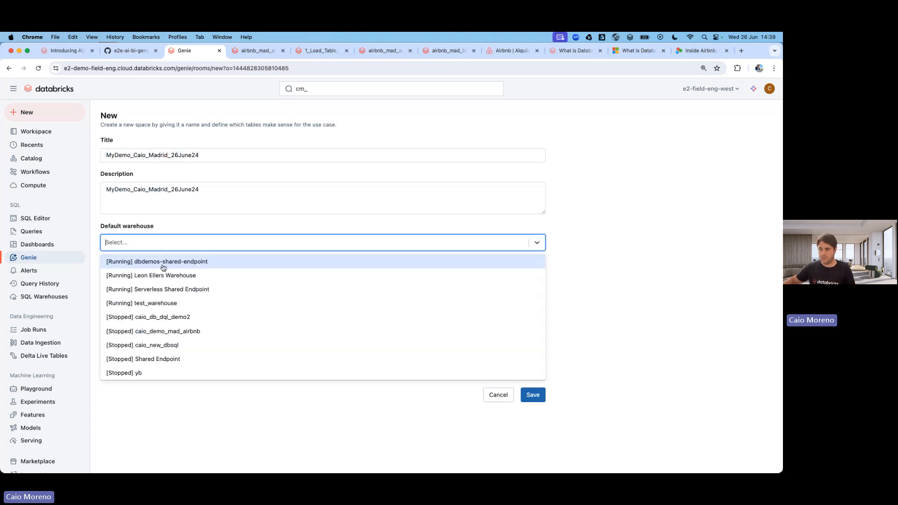
click(156, 336)
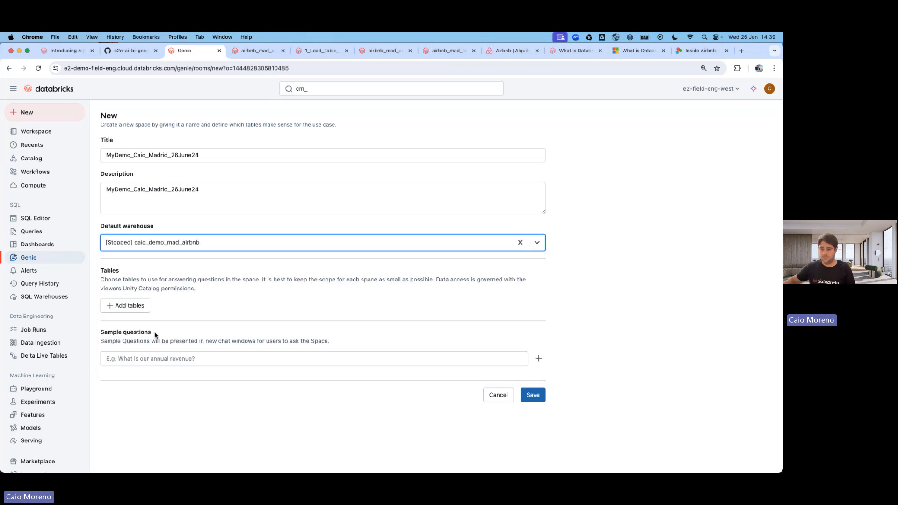
click(137, 309)
Filter to catalog cm_airbnb_mad_demo and schema airbnb_mad, tick airbnb_mad_listing_detailed and confirm.
click(246, 196)
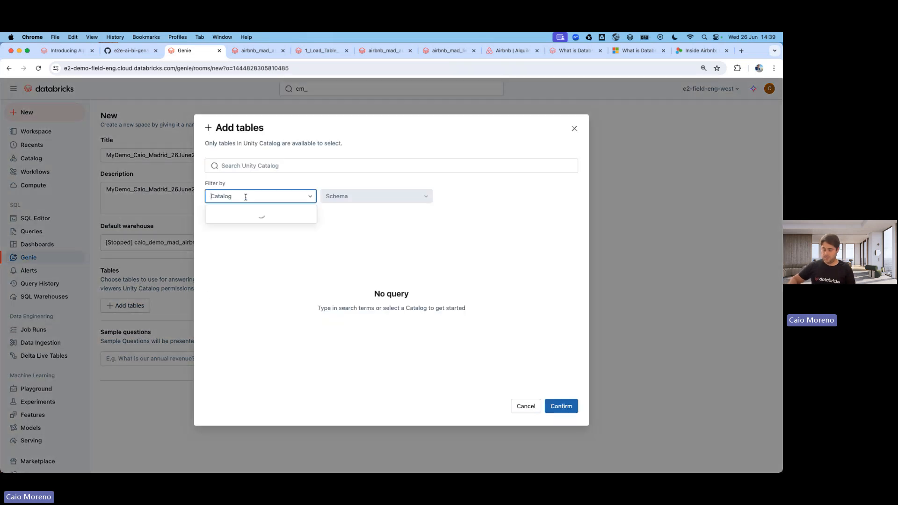
text(cm_)
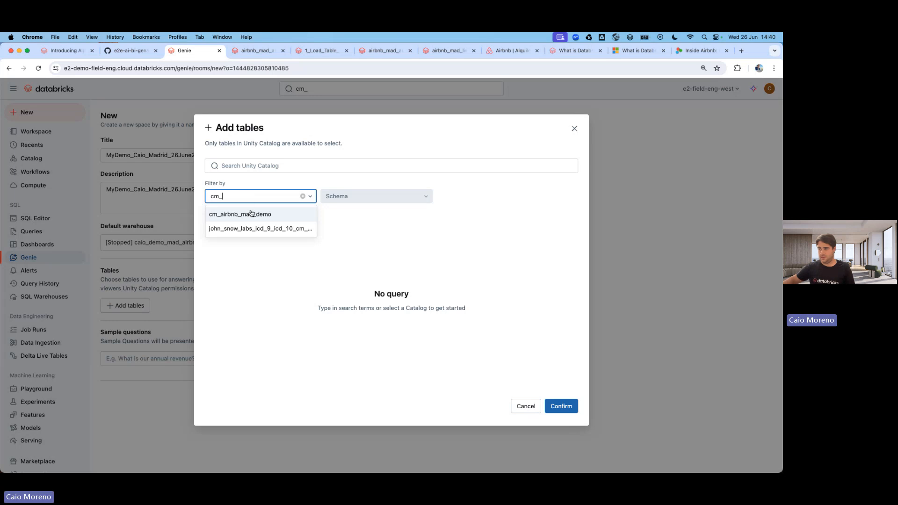
click(250, 213)
click(364, 197)
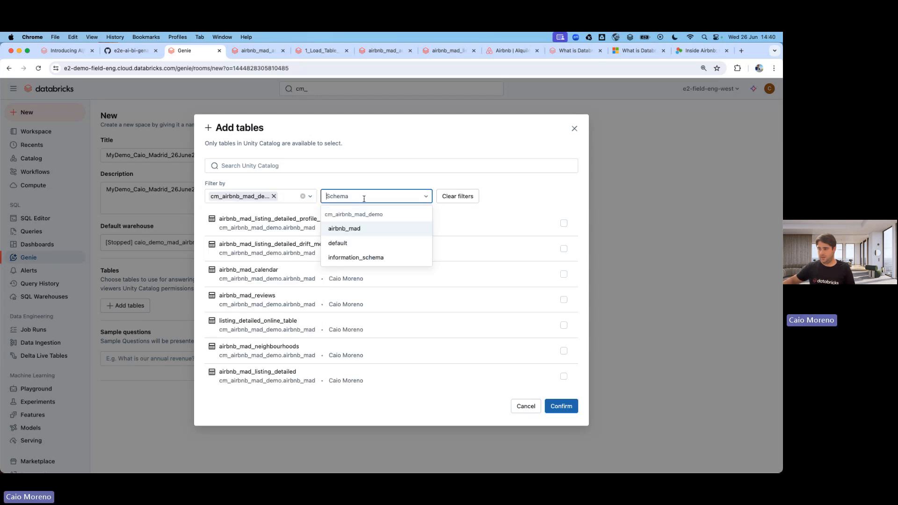
click(358, 229)
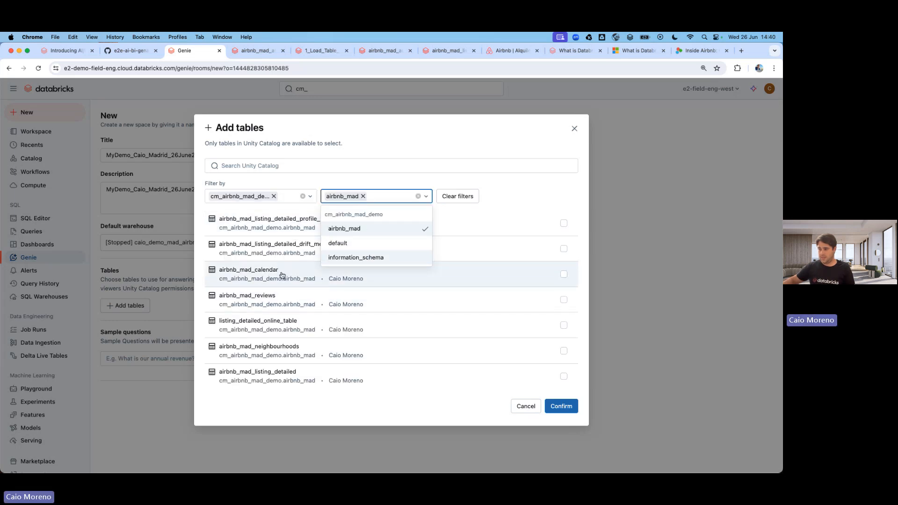
scroll(401, 331, down, 1)
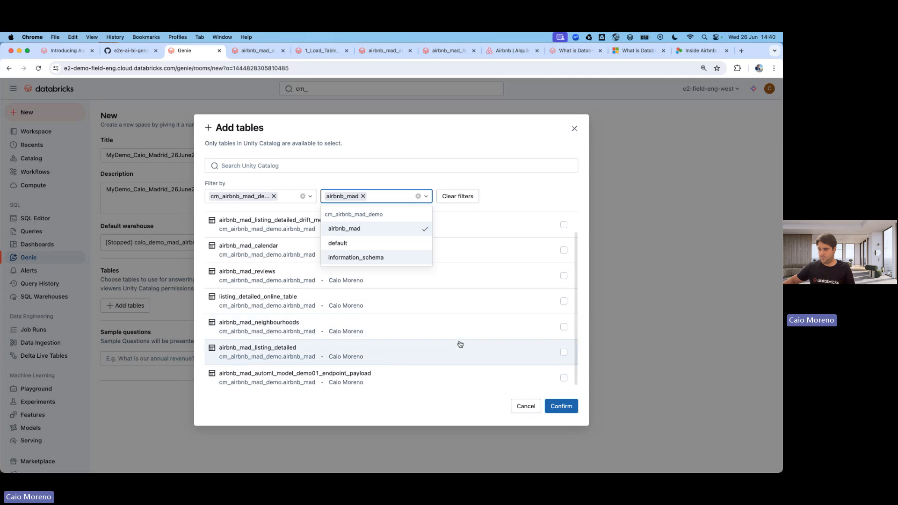
click(564, 352)
scroll(300, 346, down, 1)
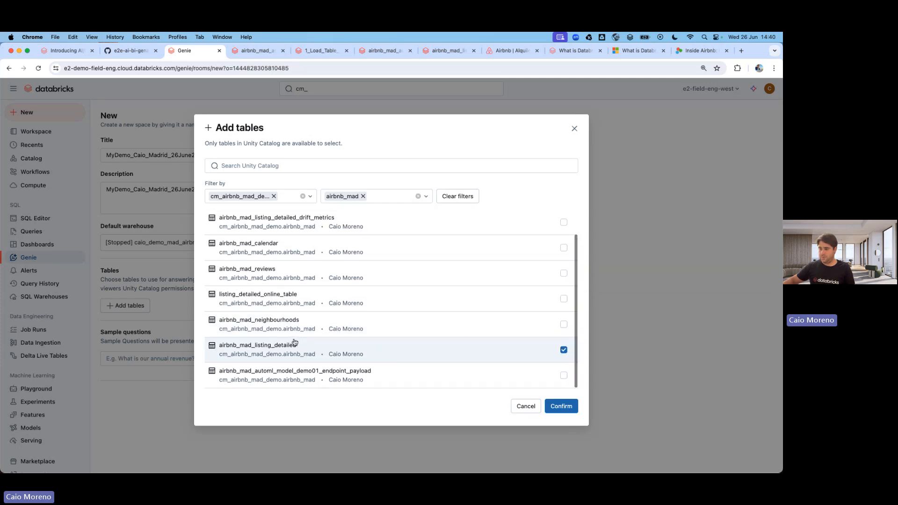
click(561, 406)
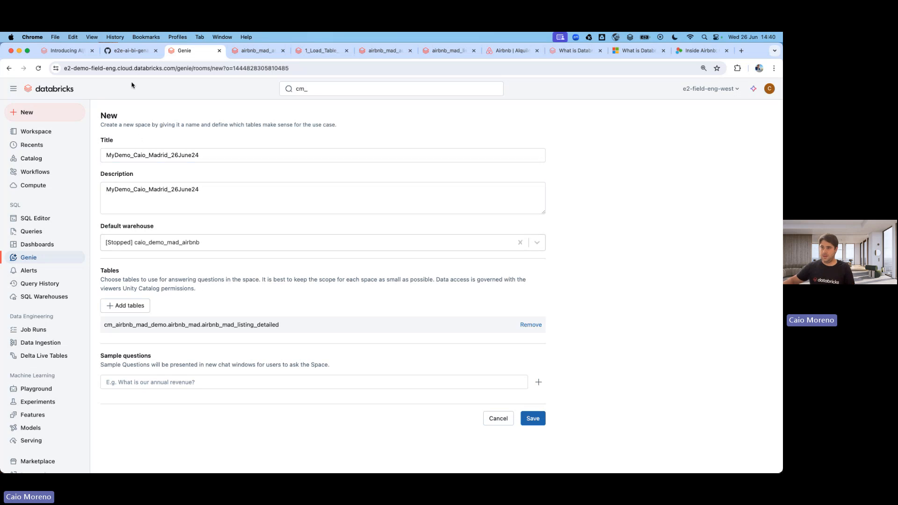
Copy question 1 from the workshop README's 'Questions to use' list and return to the Genie form.
click(134, 50)
click(205, 134)
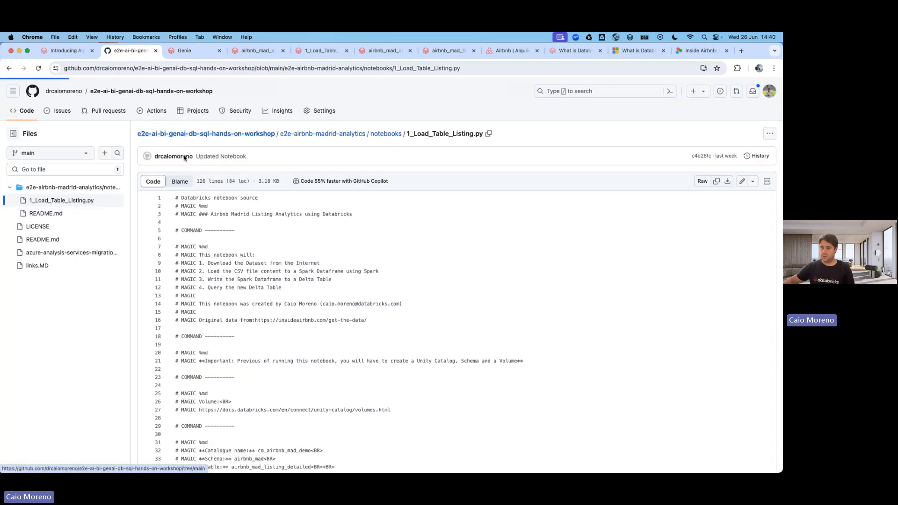
scroll(243, 250, down, 10)
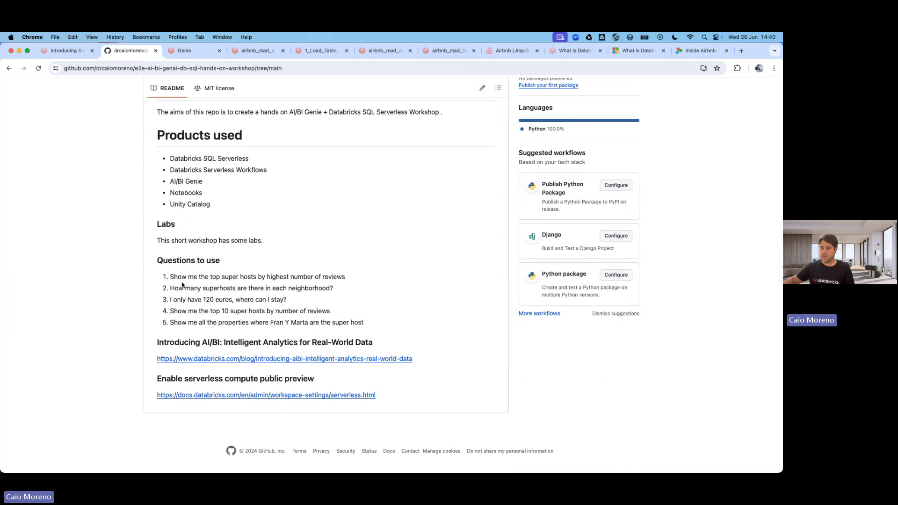
drag(172, 277, 352, 280)
key(super+c)
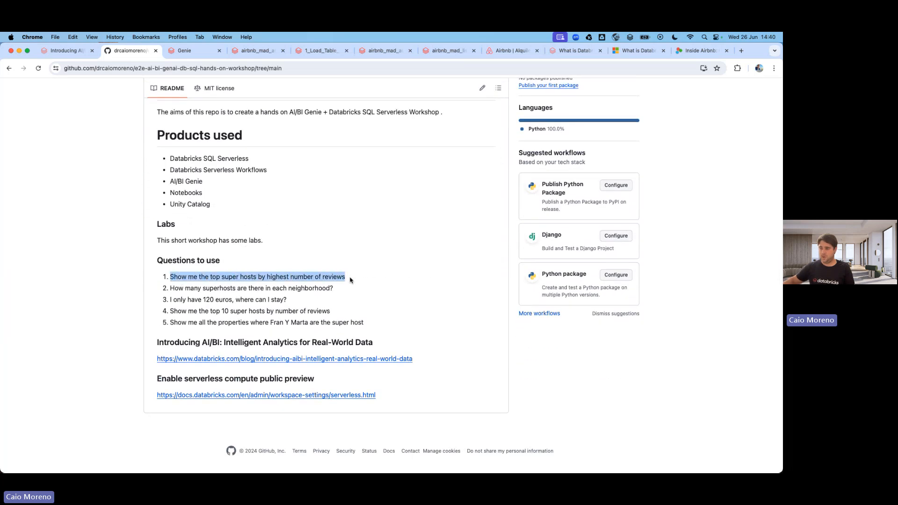
click(189, 51)
click(217, 381)
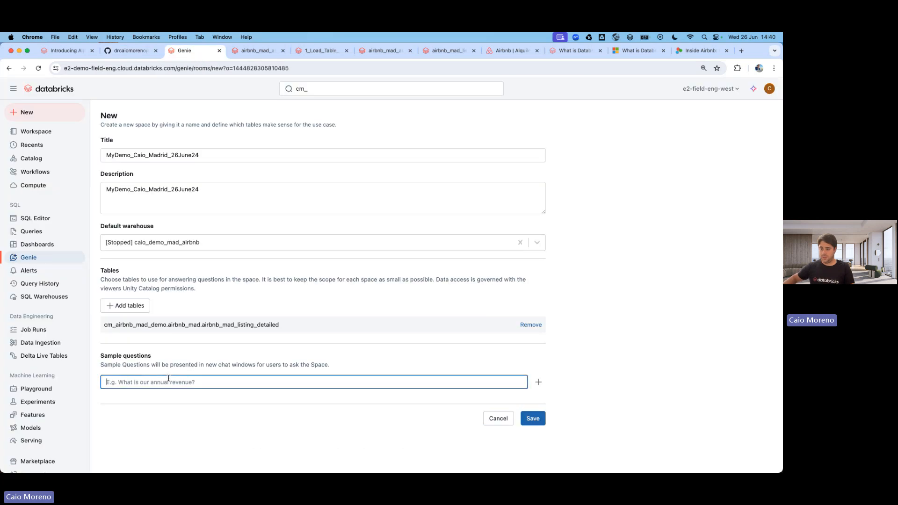
Add the first README question and the top 10 super hosts question as sample questions.
key(super+v)
click(538, 381)
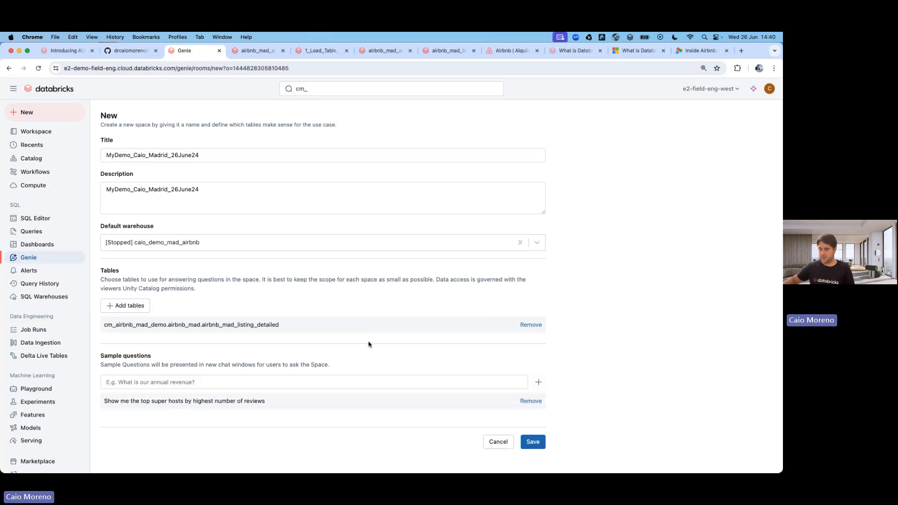
click(131, 52)
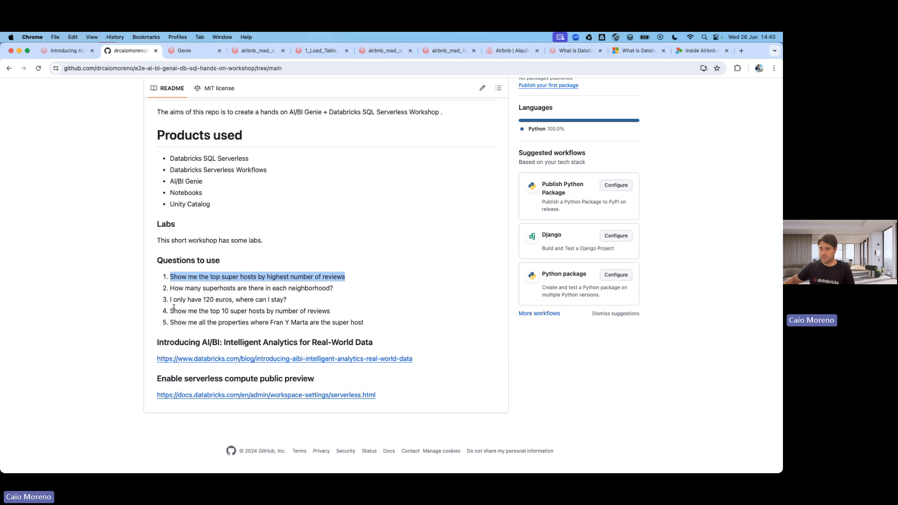
drag(170, 309, 344, 318)
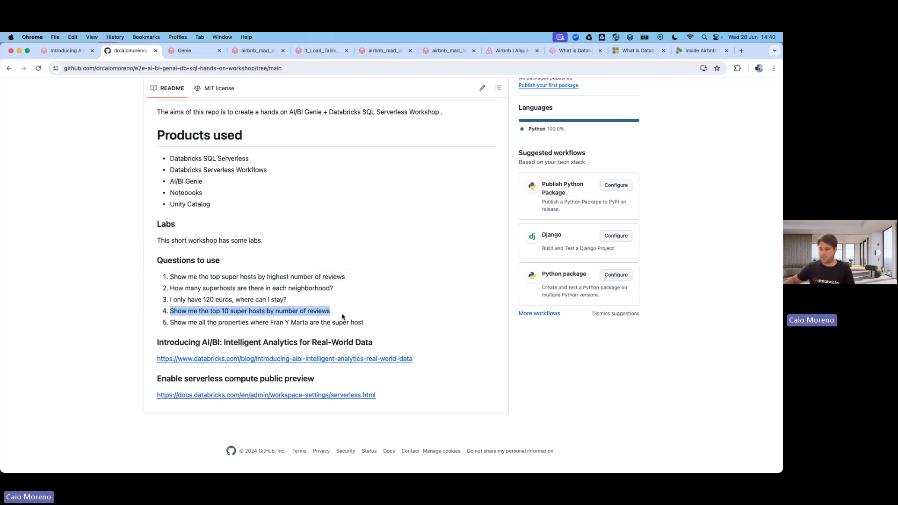
key(super+c)
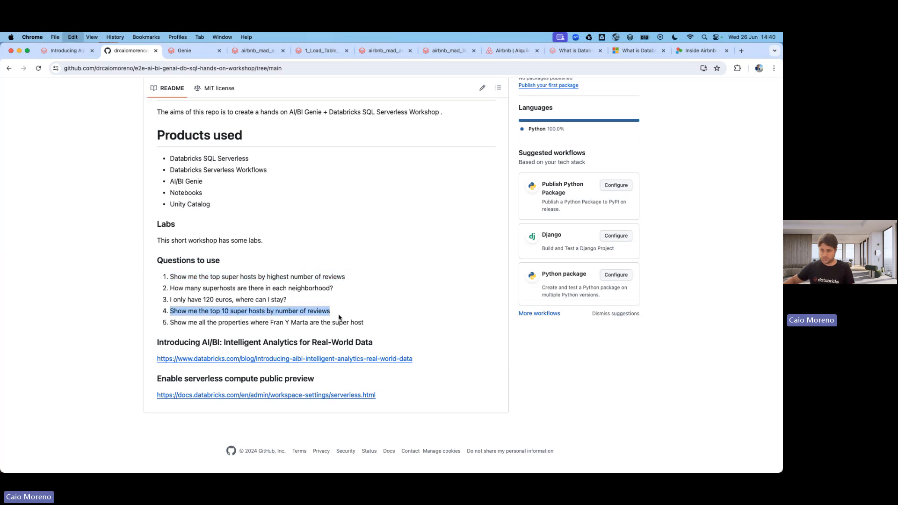
click(185, 51)
click(208, 382)
key(super+v)
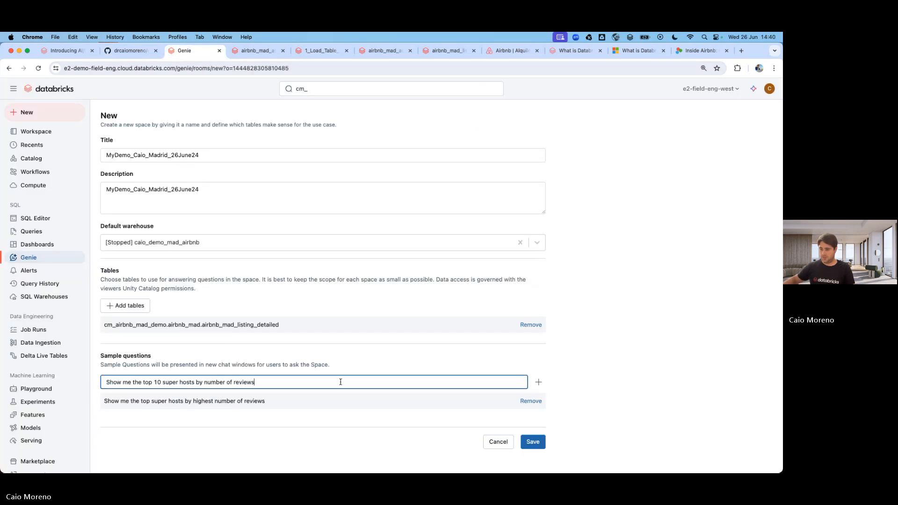
click(539, 382)
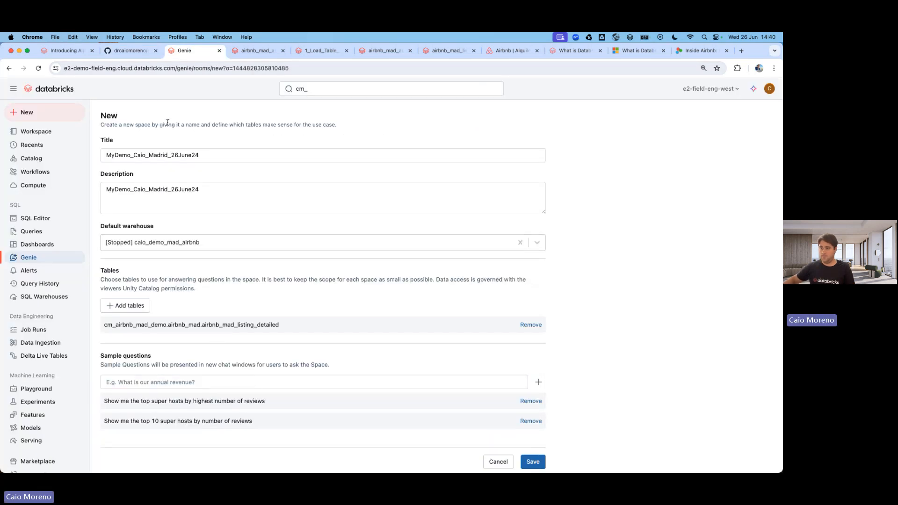
Add the superhosts-per-neighborhood question as a third sample question and save the Genie space.
click(131, 51)
drag(171, 287, 337, 288)
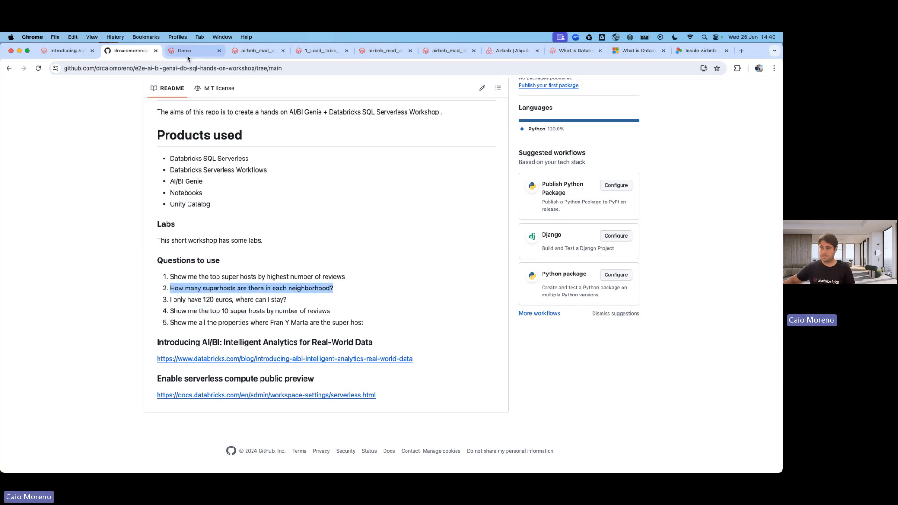
click(206, 51)
scroll(202, 353, down, 1)
click(202, 375)
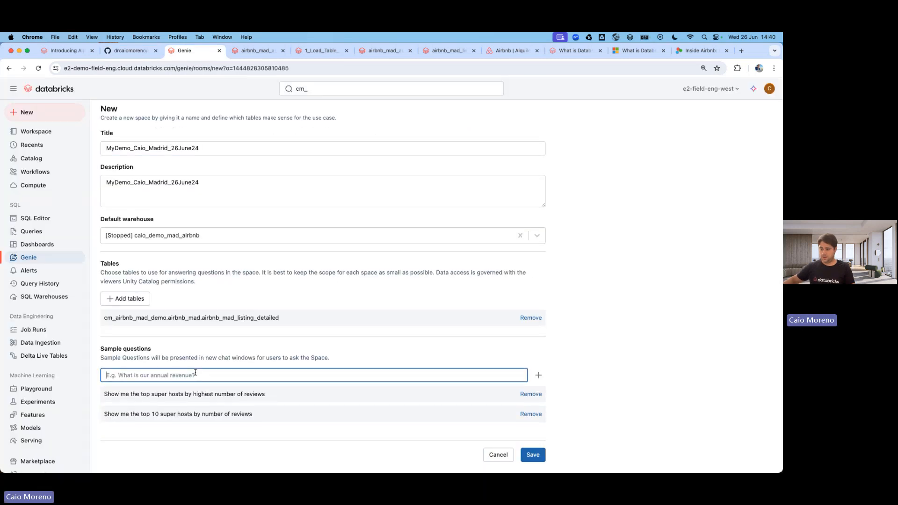
key(super+v)
click(538, 377)
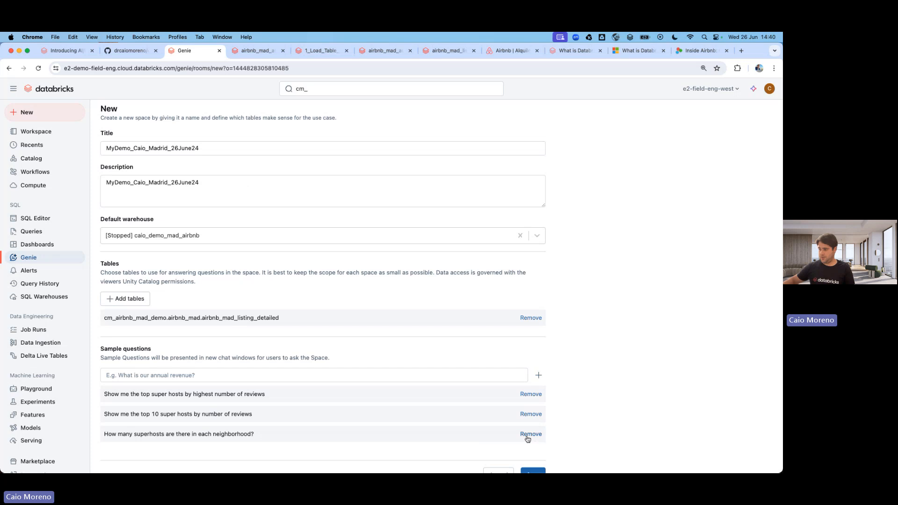
scroll(527, 433, down, 1)
click(541, 454)
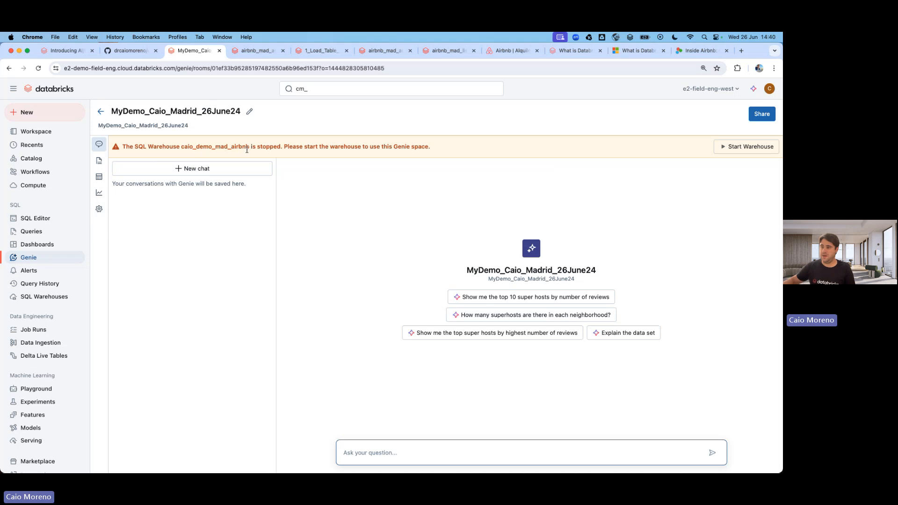
Start the stopped SQL warehouse caio_demo_mad_airbnb from the warning banner.
click(724, 147)
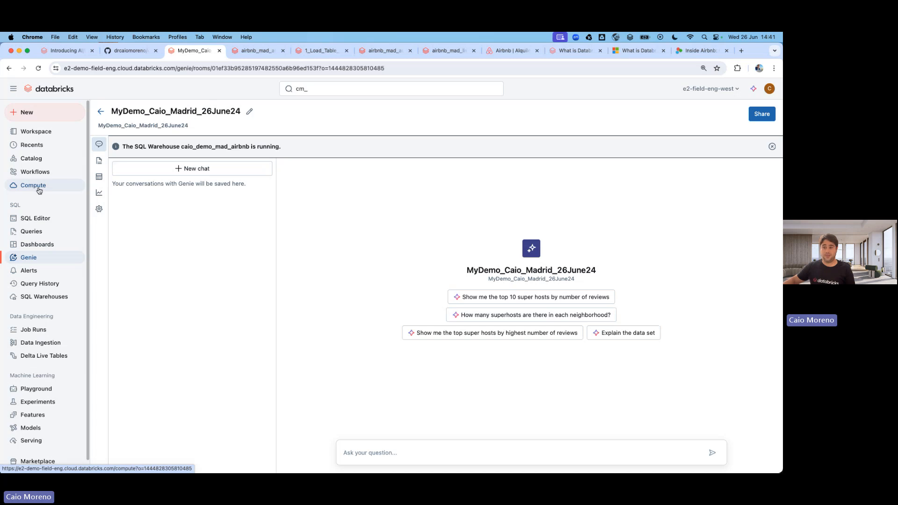
Ask Genie how many superhosts each neighborhood has.
click(486, 318)
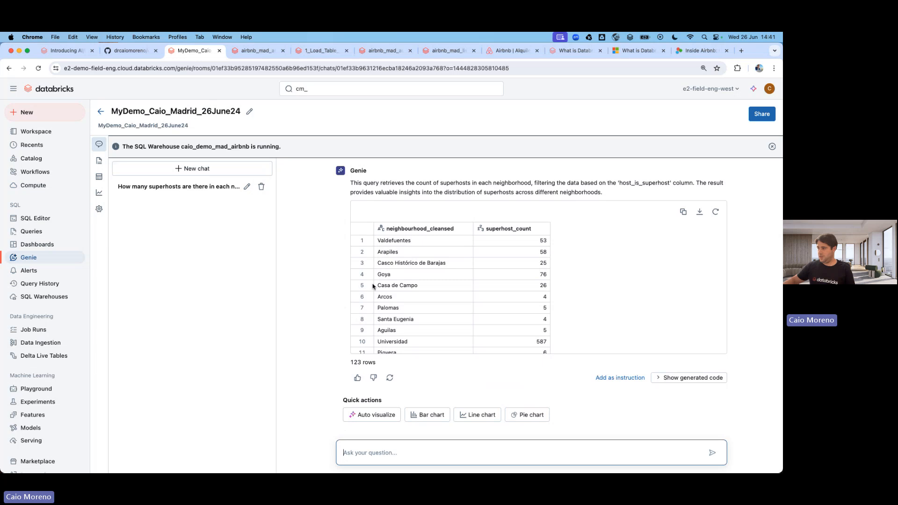
scroll(449, 282, down, 20)
scroll(448, 283, down, 5)
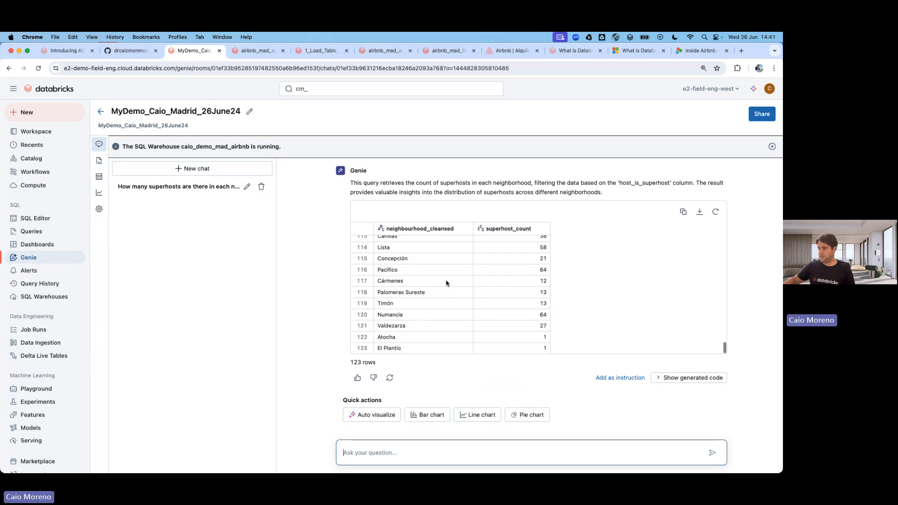
Chart the superhosts-per-neighbourhood answer with Auto visualize and give it a thumbs-up.
click(374, 414)
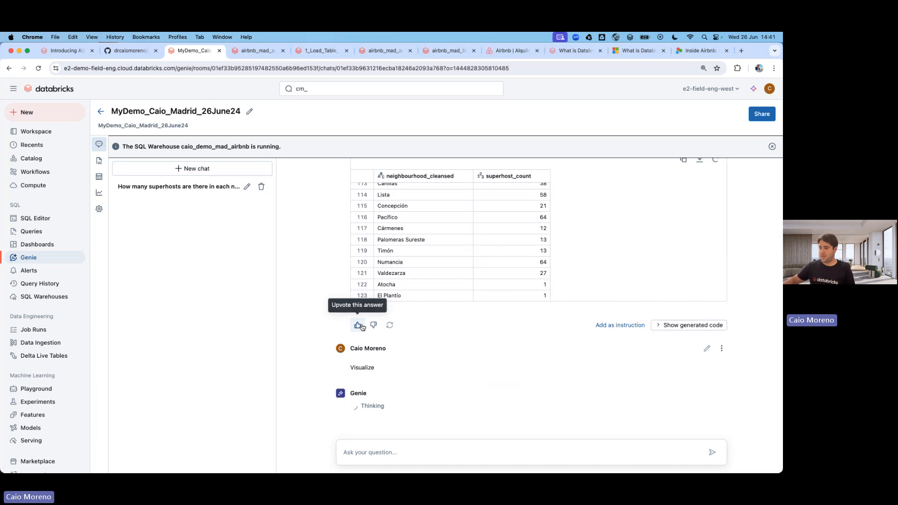
click(359, 325)
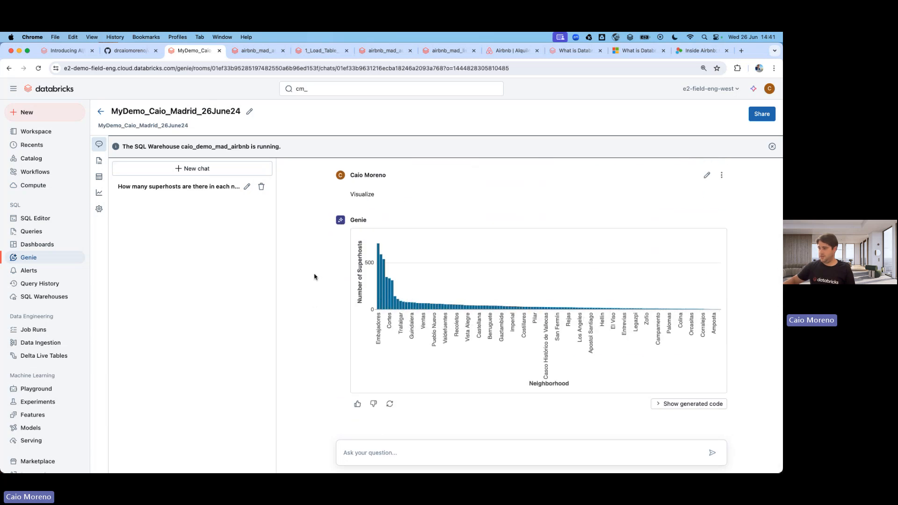
scroll(314, 276, up, 5)
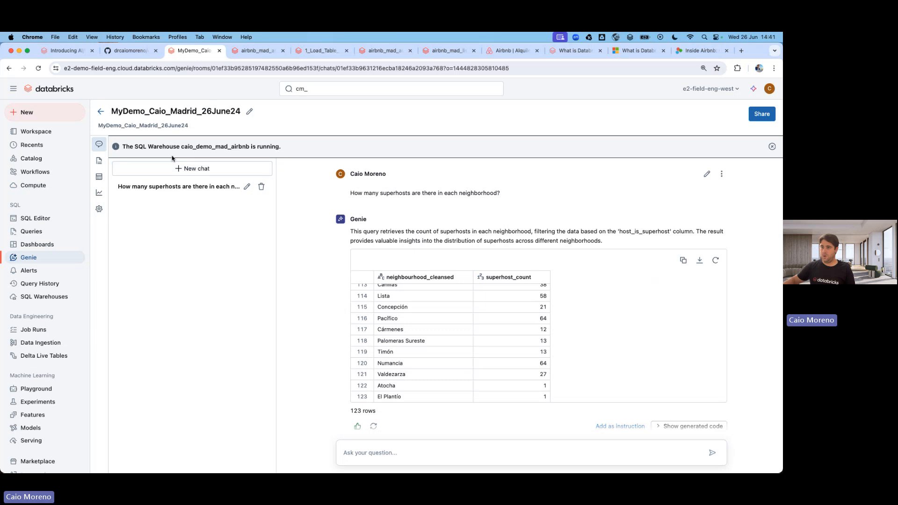
click(127, 50)
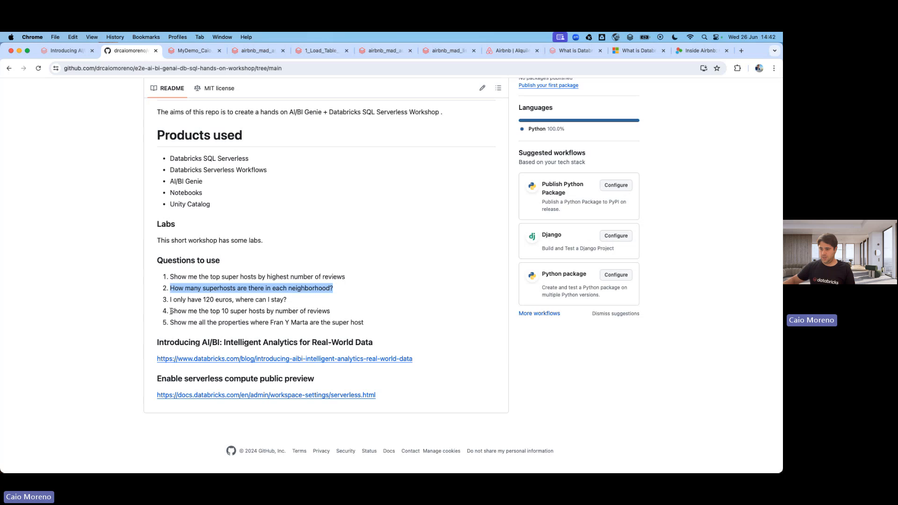
Ask Genie the README question about the top 10 super hosts by number of reviews.
drag(170, 311, 330, 312)
key(super+c)
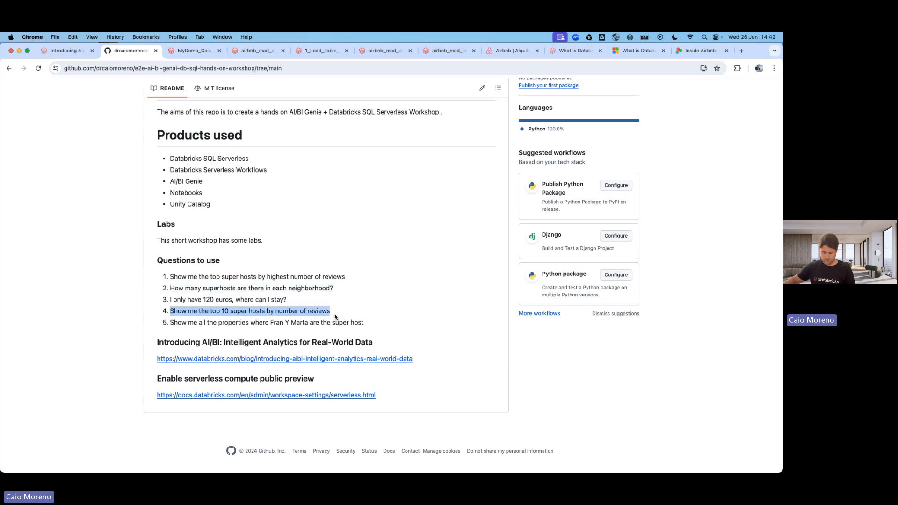
click(192, 50)
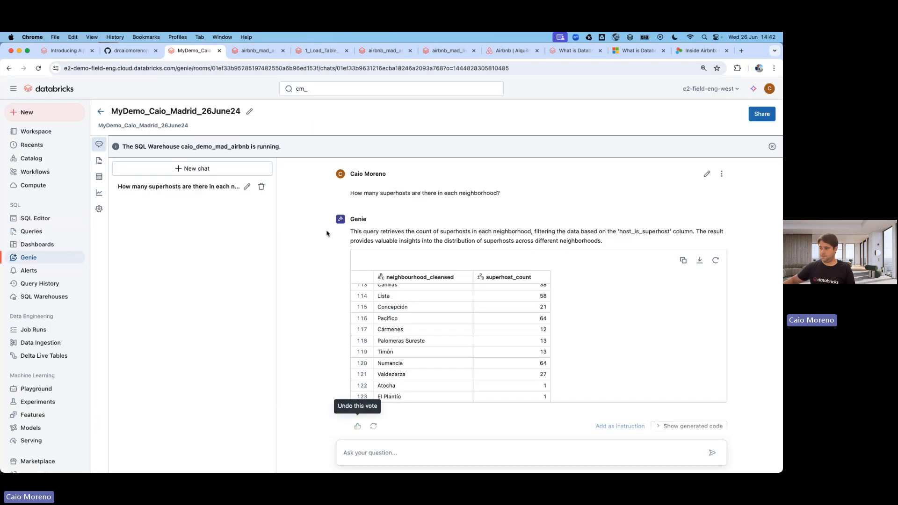
scroll(333, 326, down, 10)
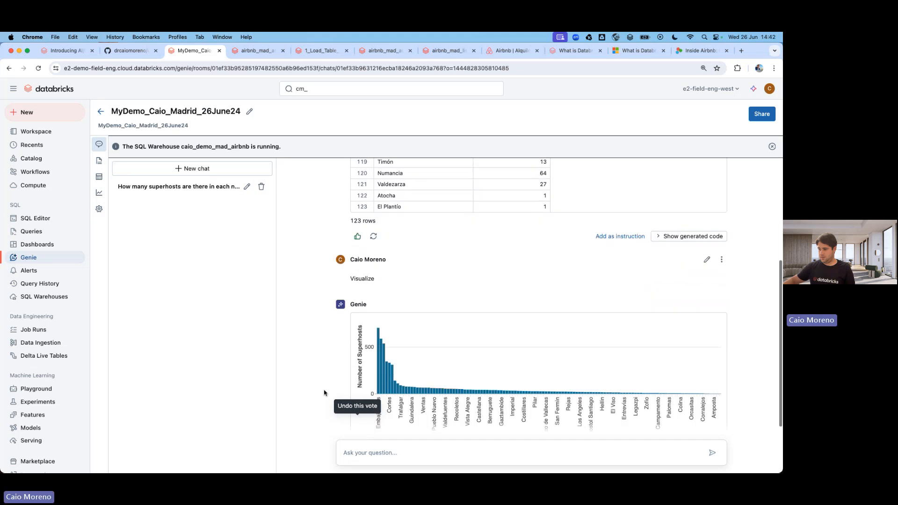
click(392, 457)
key(super+v)
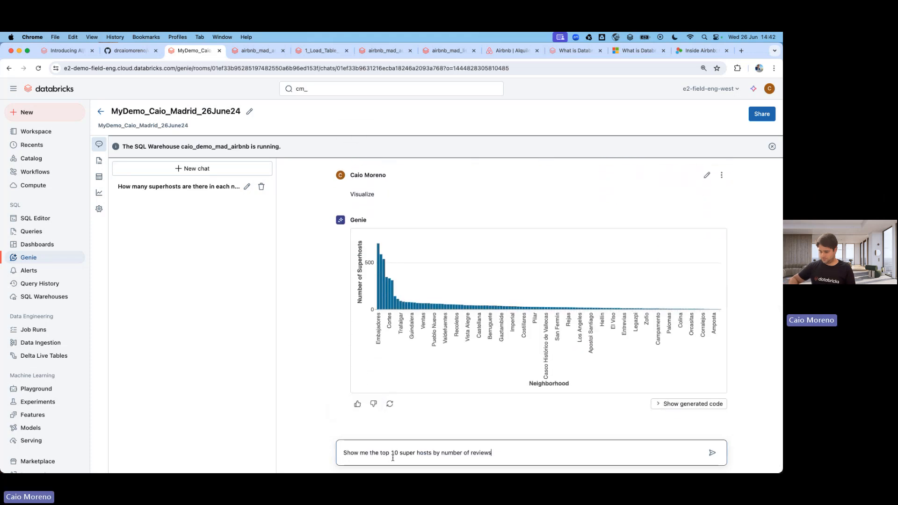
key(Return)
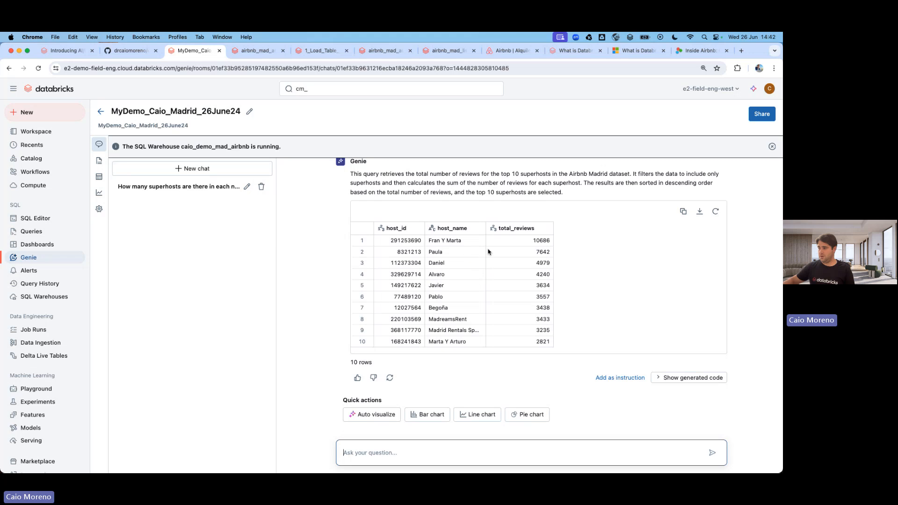
Upvote the top 10 superhosts answer, chart it, and dismiss the warehouse notice.
click(357, 377)
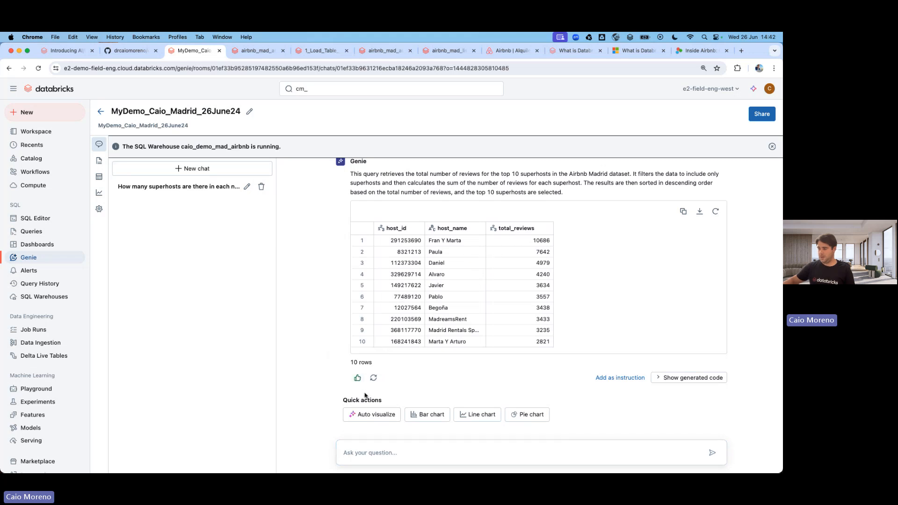
click(376, 414)
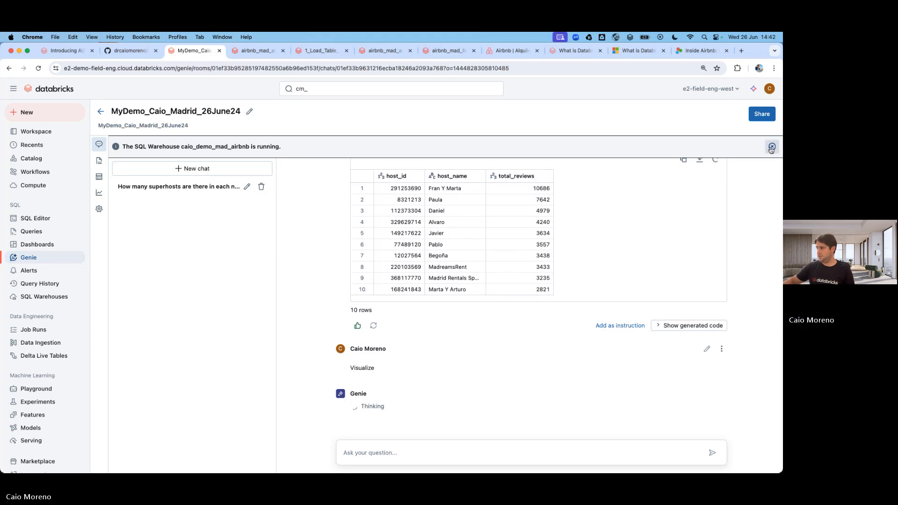
click(771, 147)
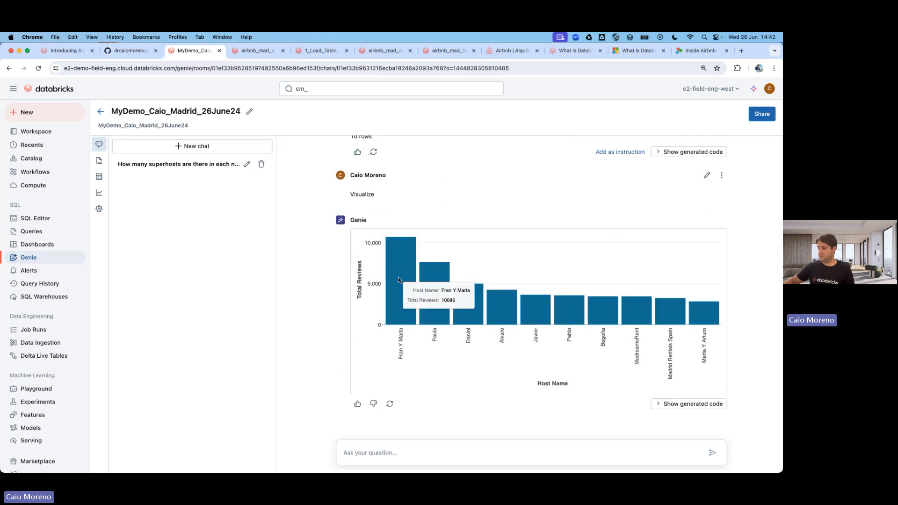
Copy README question 5 about one host's properties.
click(132, 50)
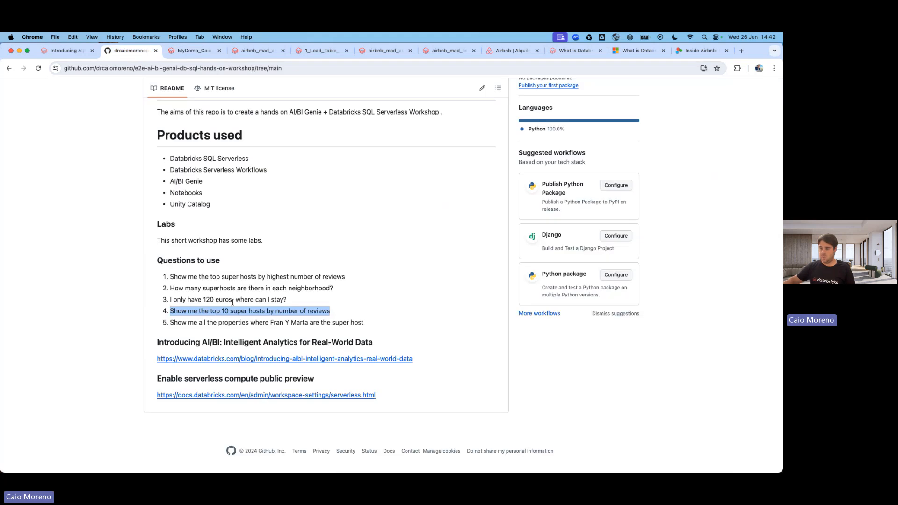
drag(174, 323, 368, 329)
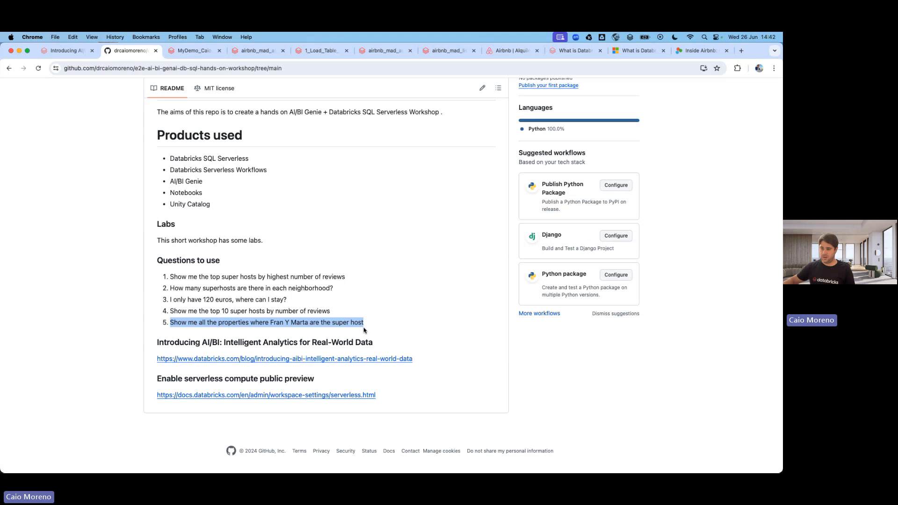
key(super+c)
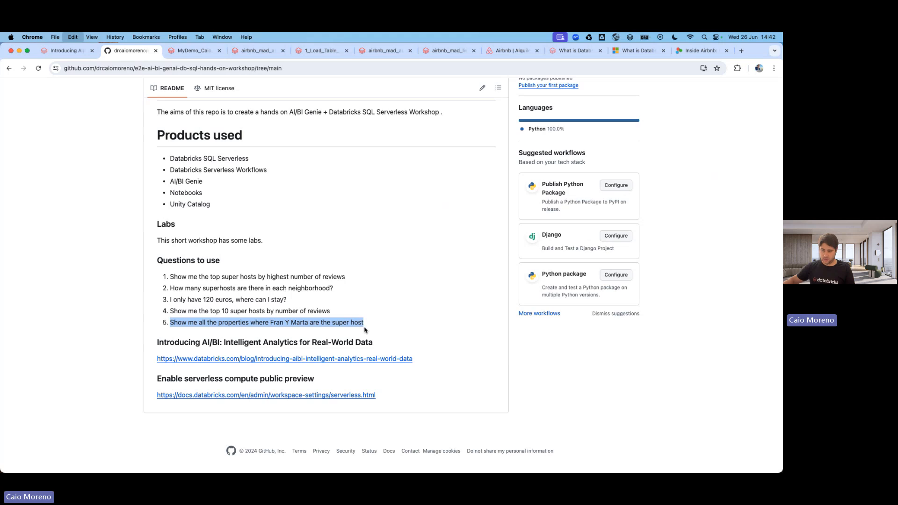
click(183, 51)
Show the generated SQL behind the top hosts answer.
scroll(407, 255, up, 5)
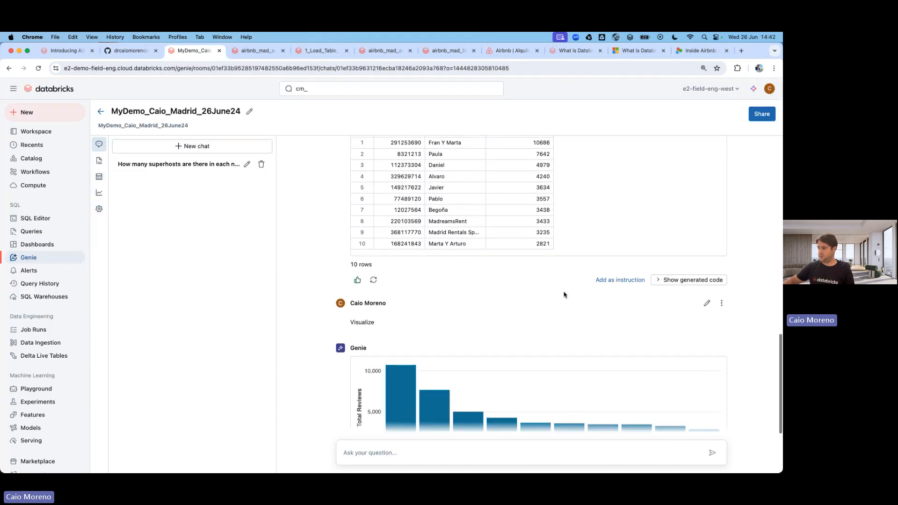
click(702, 288)
scroll(515, 295, down, 3)
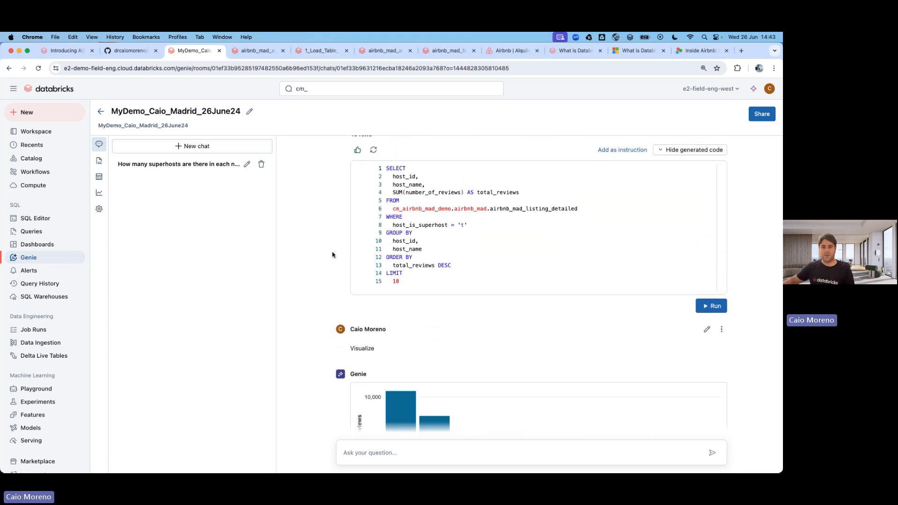
scroll(332, 255, down, 3)
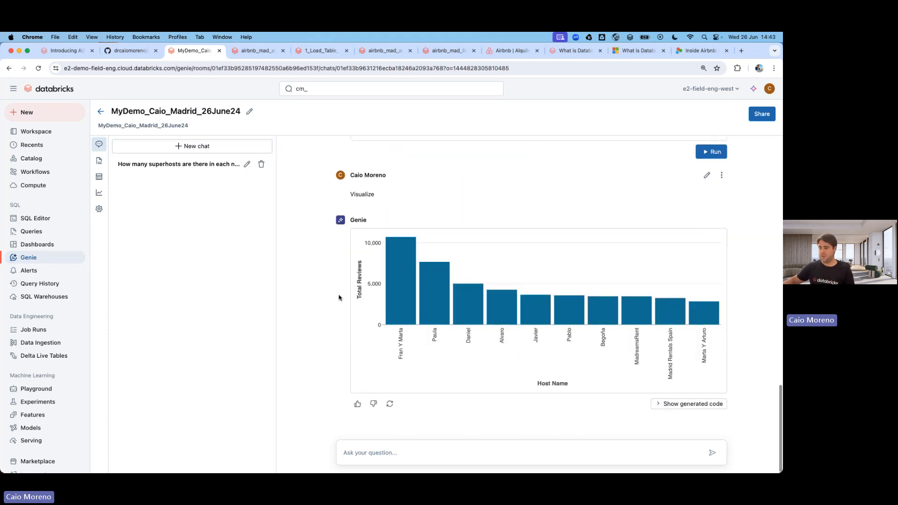
Ask Genie question 5 to list all properties of the leading superhost.
click(393, 454)
key(super+v)
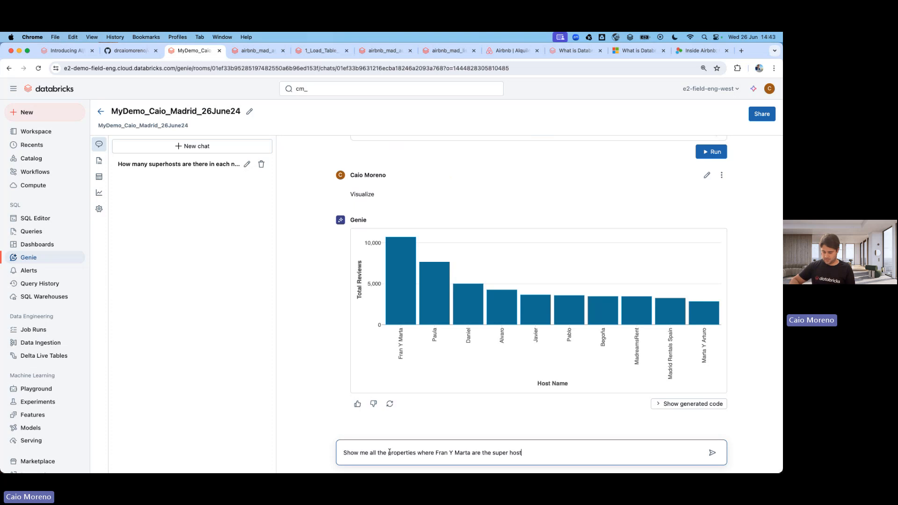
key(Return)
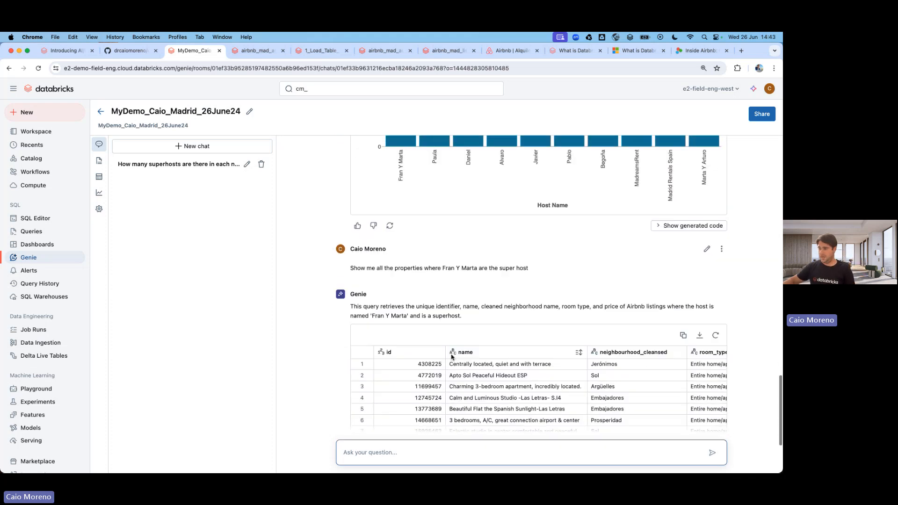
Browse the 296-row properties table across the listing name and price columns.
click(397, 259)
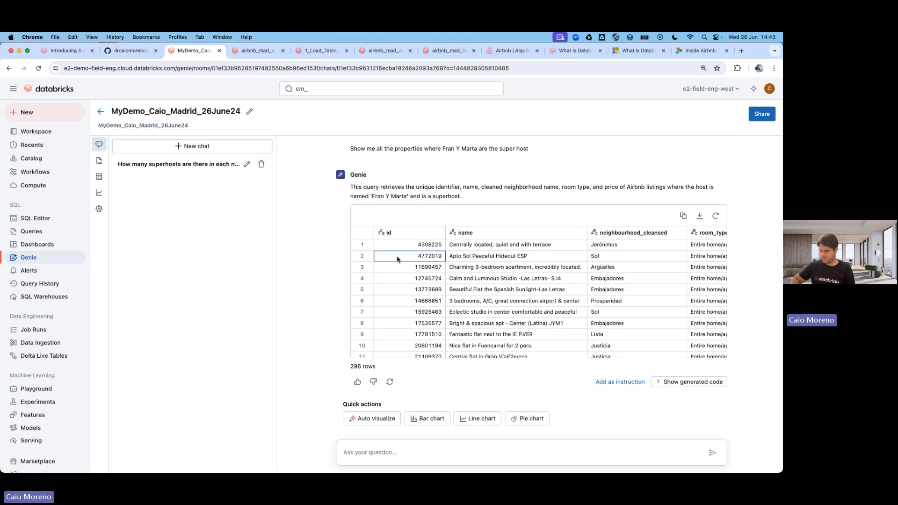
key(Up)
key(Right)
key(Right)
key(Right)
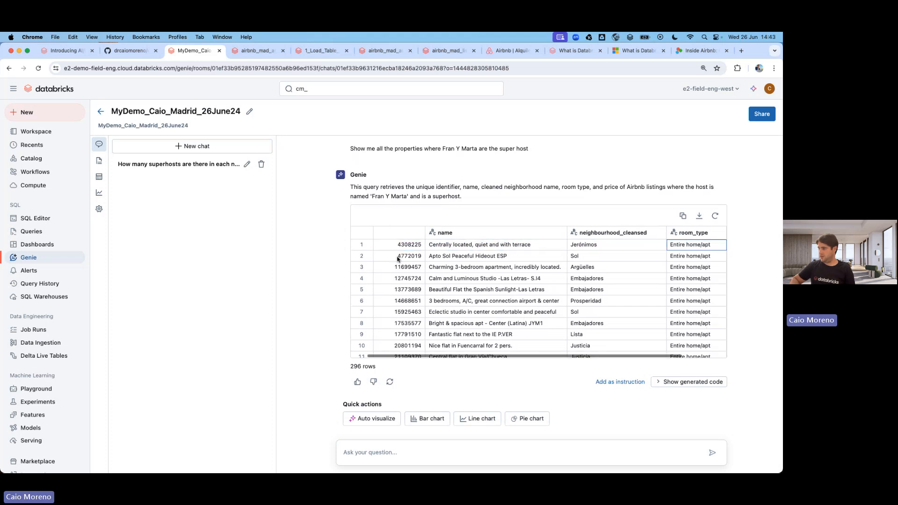
key(Left)
key(Down)
key(Right)
key(Right)
key(Left)
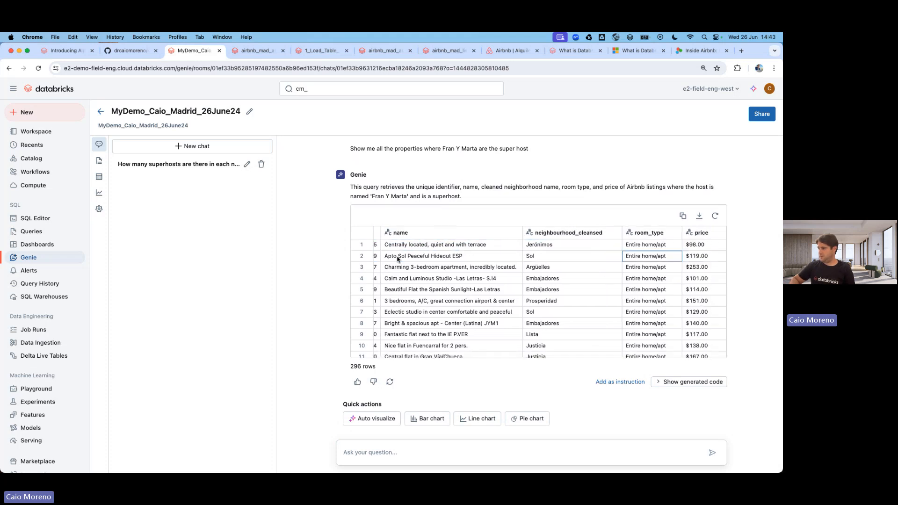
key(Left)
key(Left)
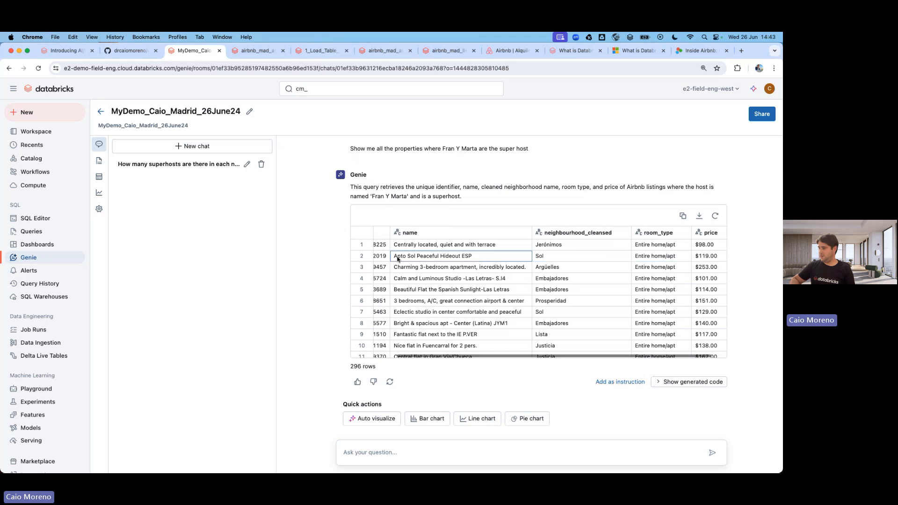
key(Left)
key(Left)
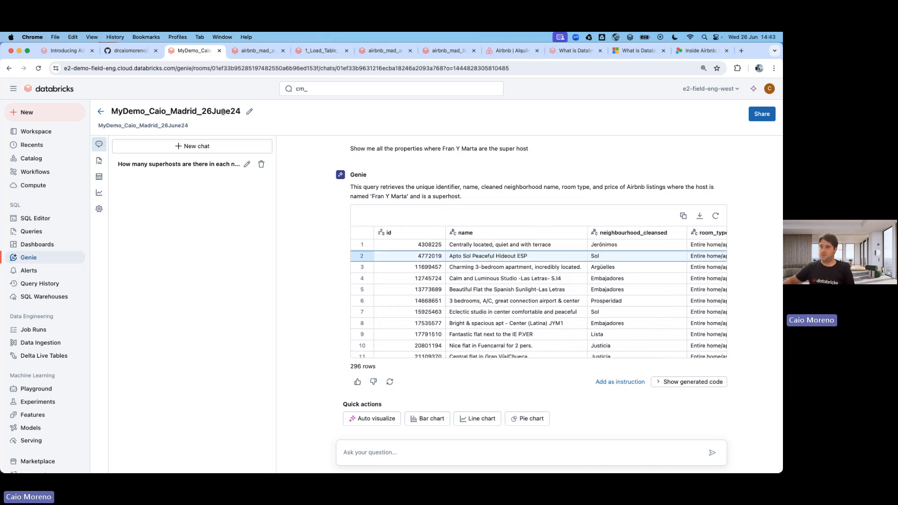
click(141, 52)
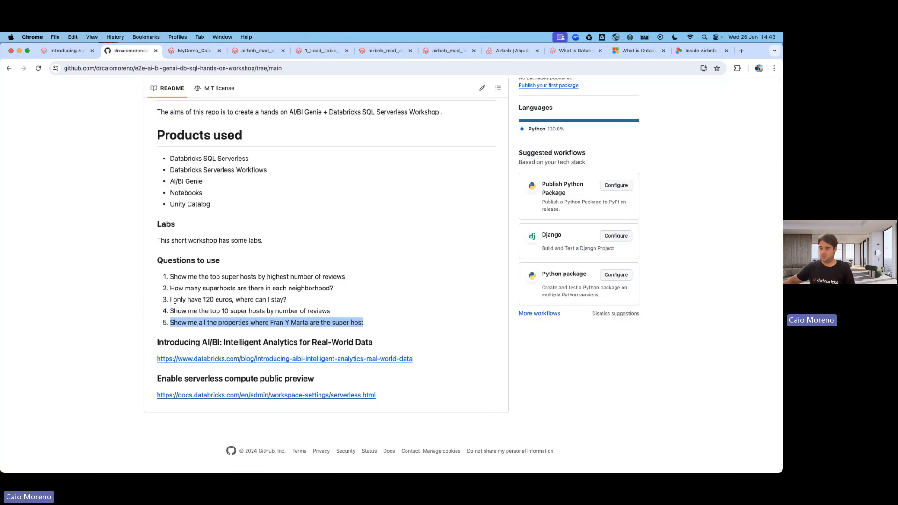
Ask Genie 'I only have 250 euros, where can I stay?' using the README budget question.
drag(169, 300, 295, 304)
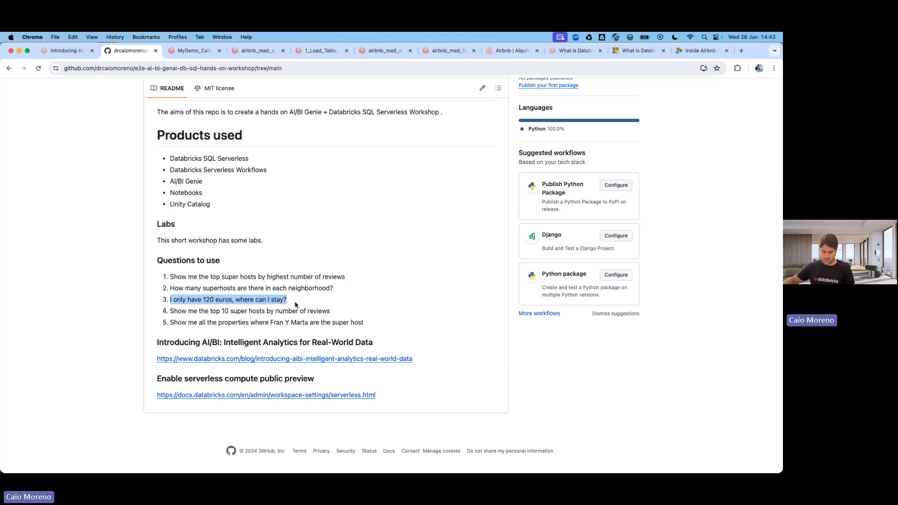
key(super+c)
click(196, 51)
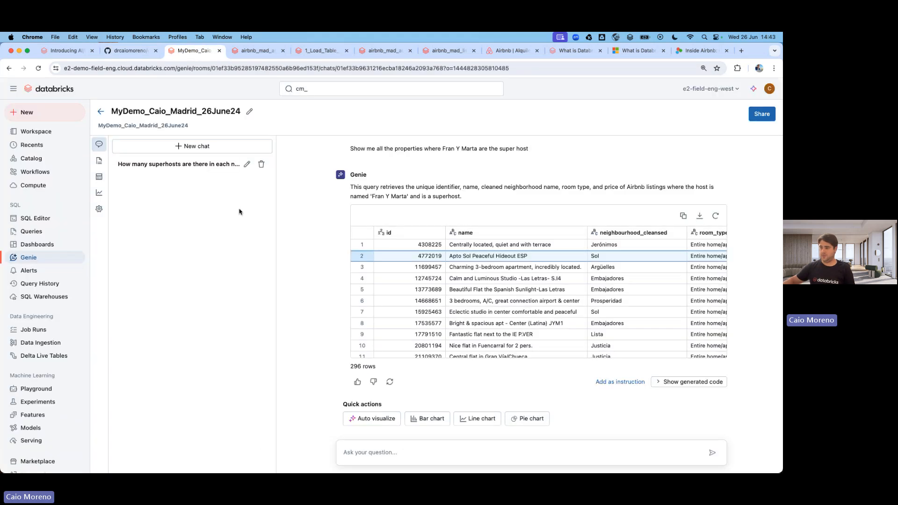
click(358, 452)
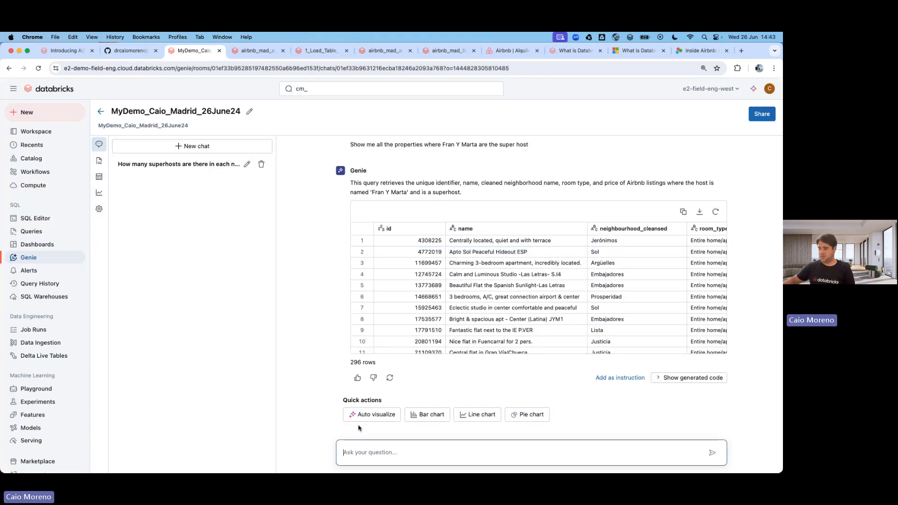
key(super+v)
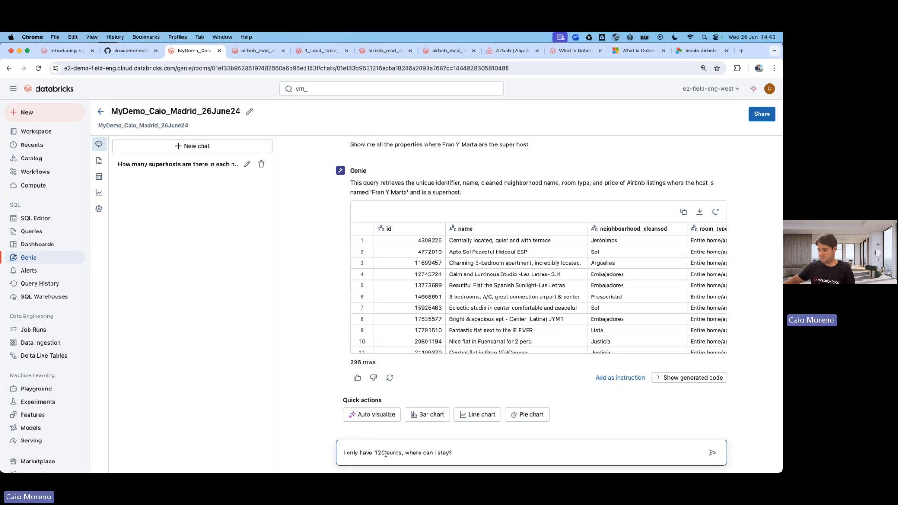
text(250)
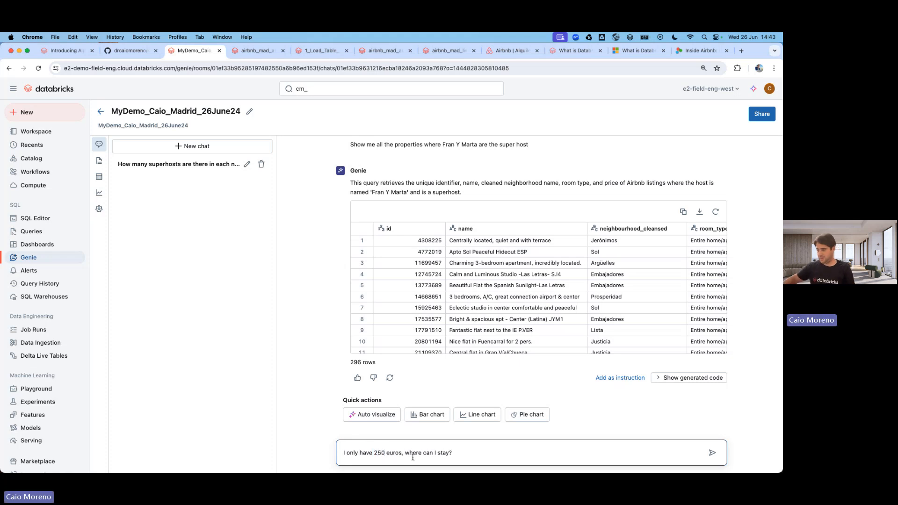
key(Return)
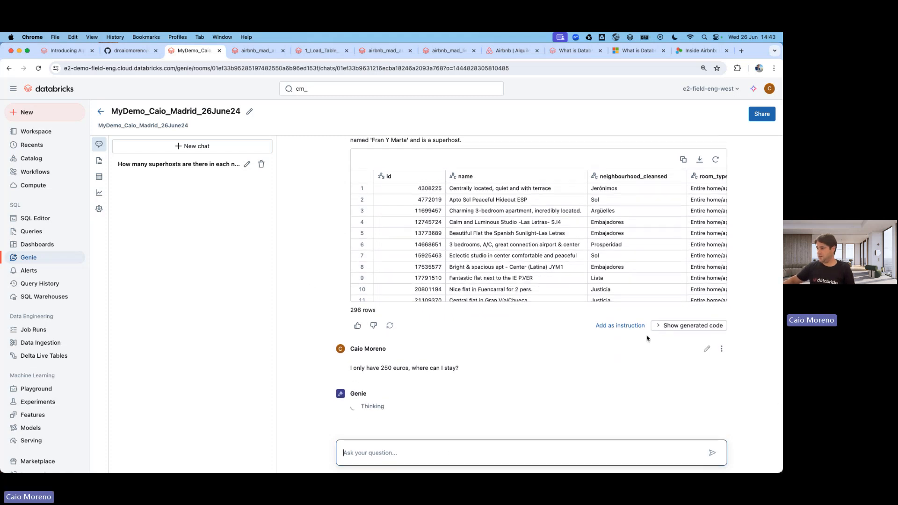
Show the generated SQL behind the superhost listings and 250-euro budget answers.
click(697, 325)
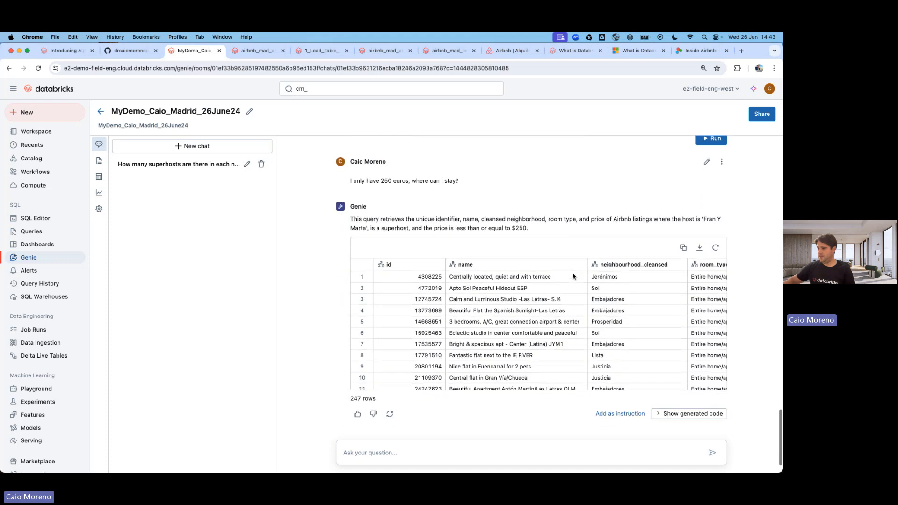
scroll(576, 290, down, 5)
click(687, 407)
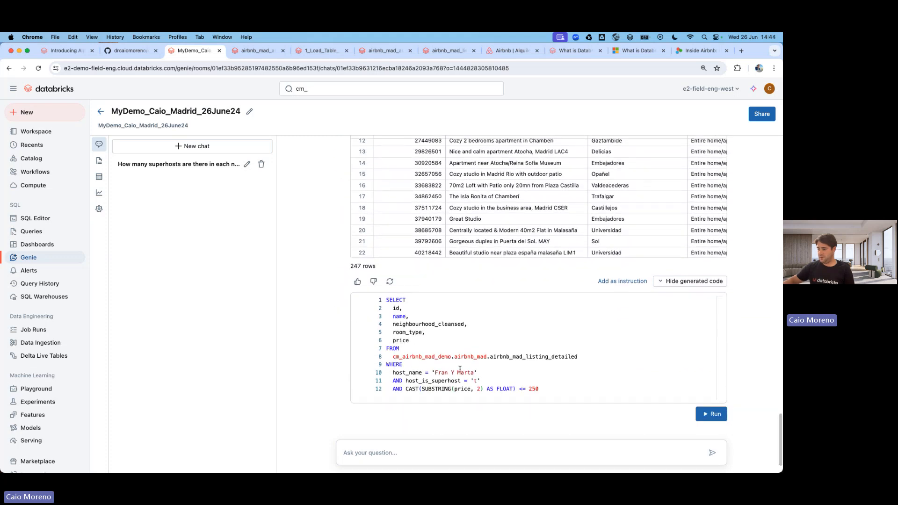
scroll(340, 343, up, 5)
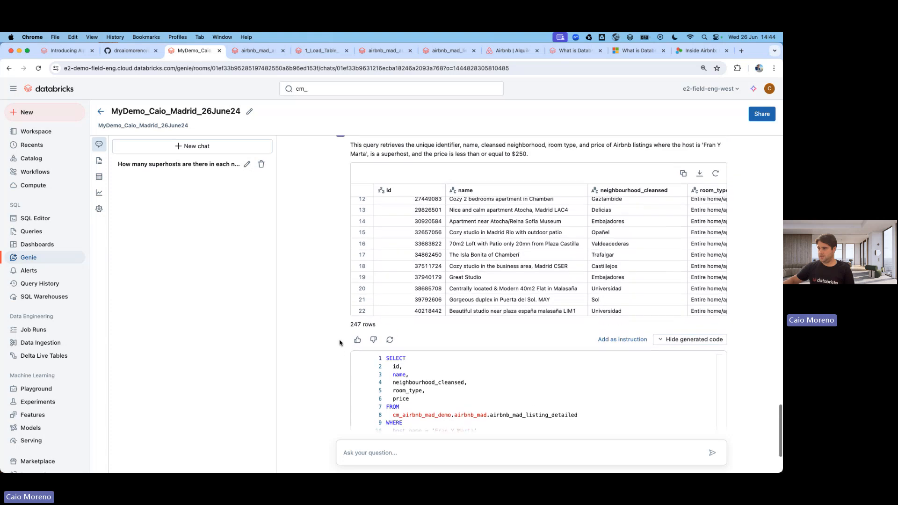
scroll(383, 296, up, 10)
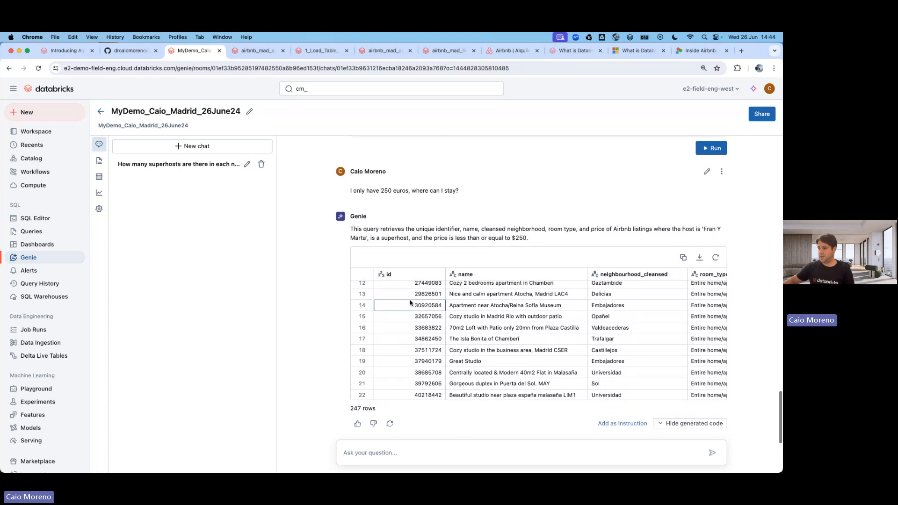
scroll(428, 314, down, 3)
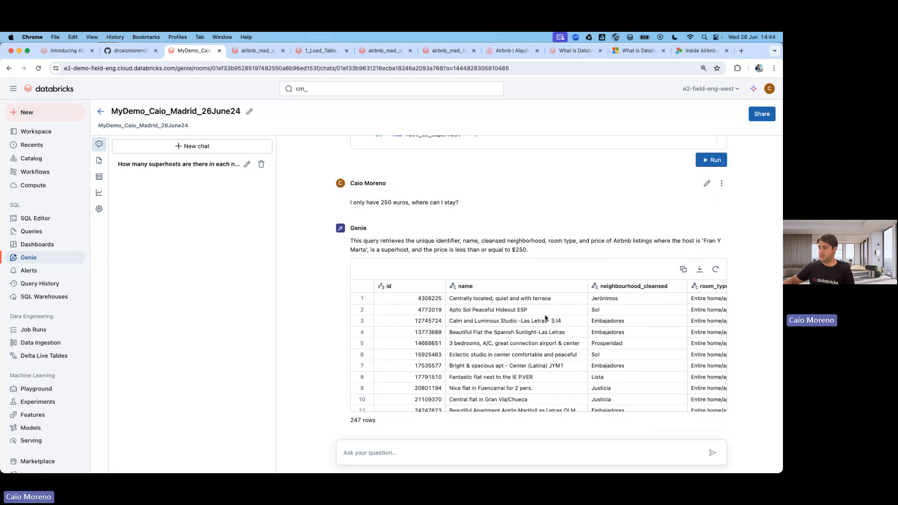
scroll(283, 263, up, 8)
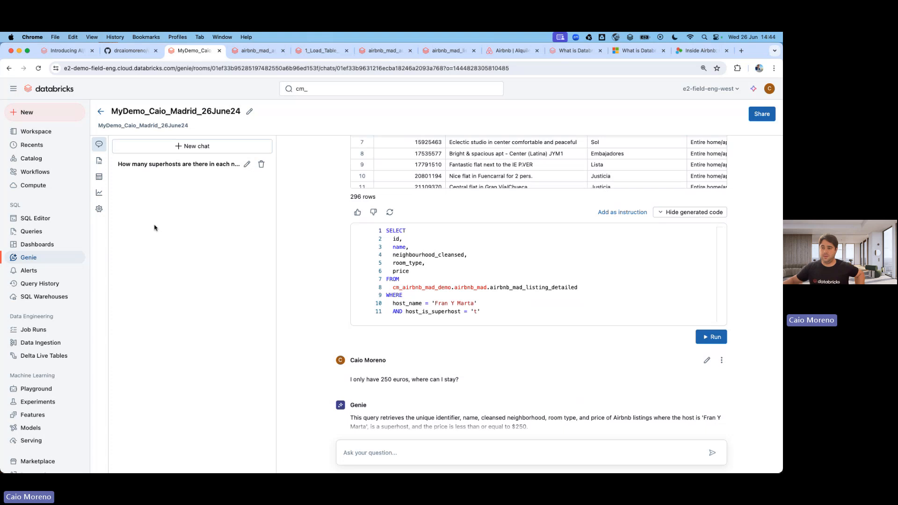
Open the Genie space's Monitoring feed from Settings.
click(100, 210)
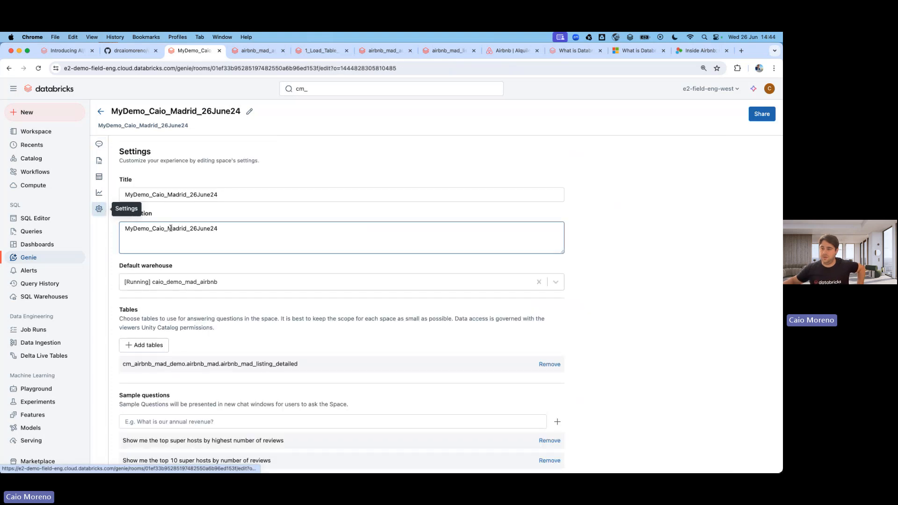
scroll(206, 242, down, 3)
scroll(207, 242, up, 3)
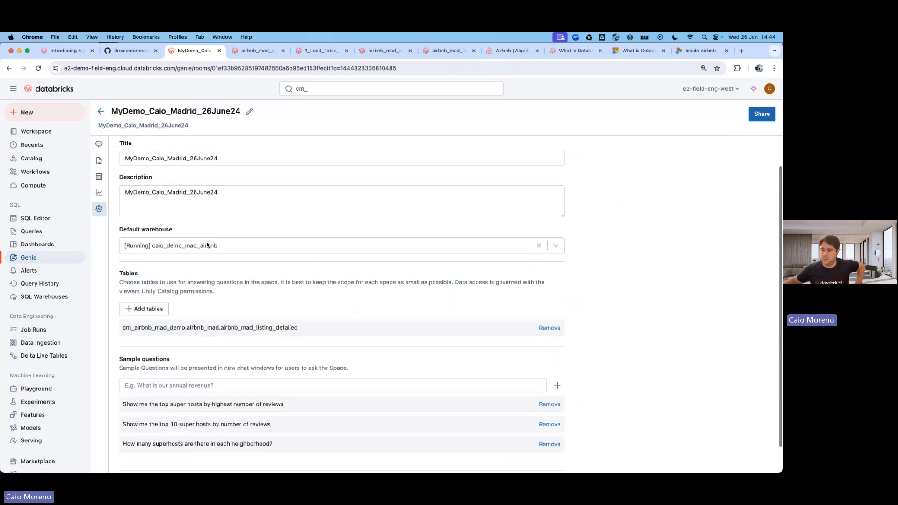
scroll(207, 242, down, 2)
scroll(207, 242, down, 1)
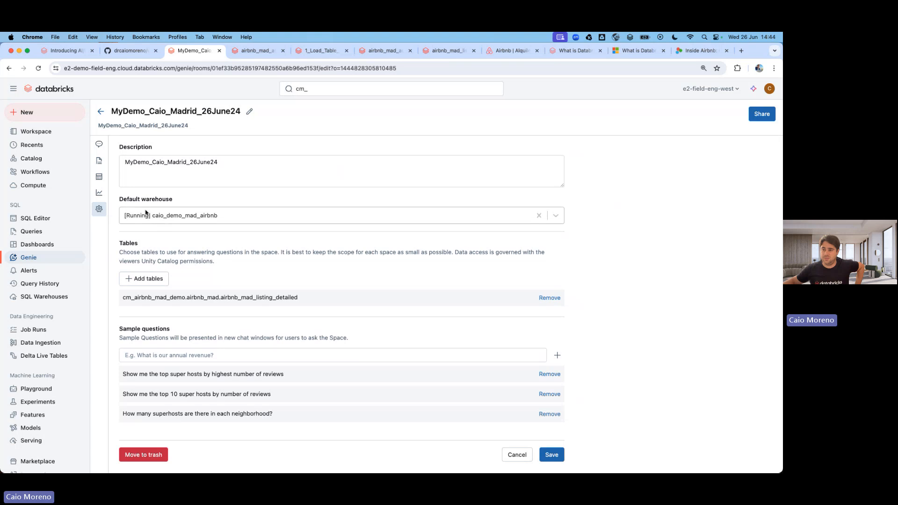
click(99, 193)
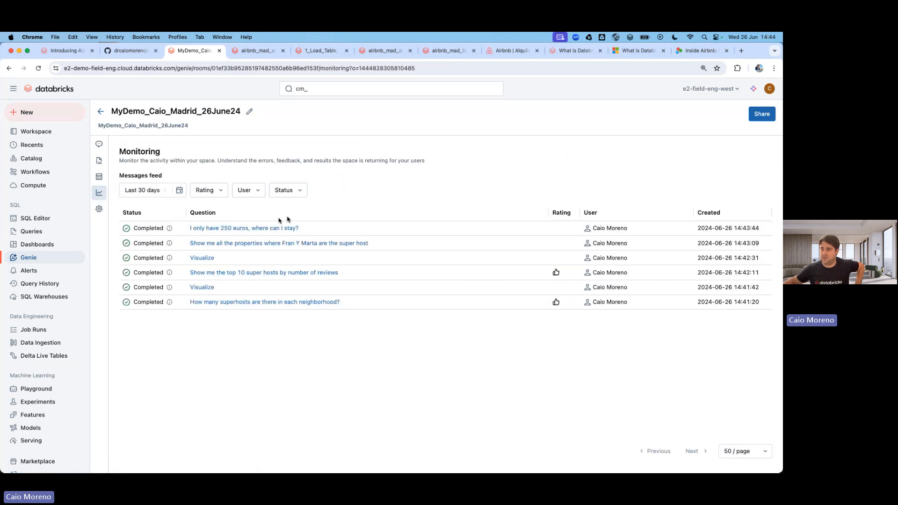
Filter the monitoring feed to User 'Me' and Rating 'Positive', then view the Data tables.
click(287, 190)
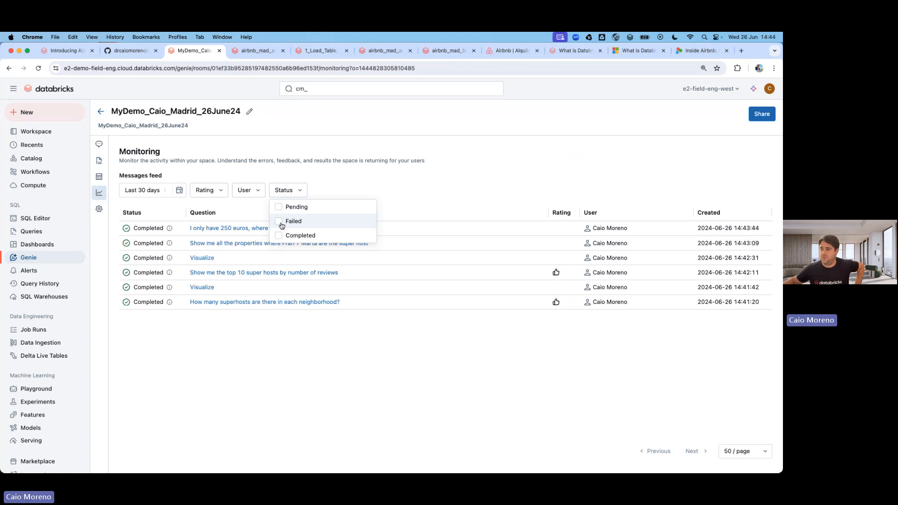
click(257, 195)
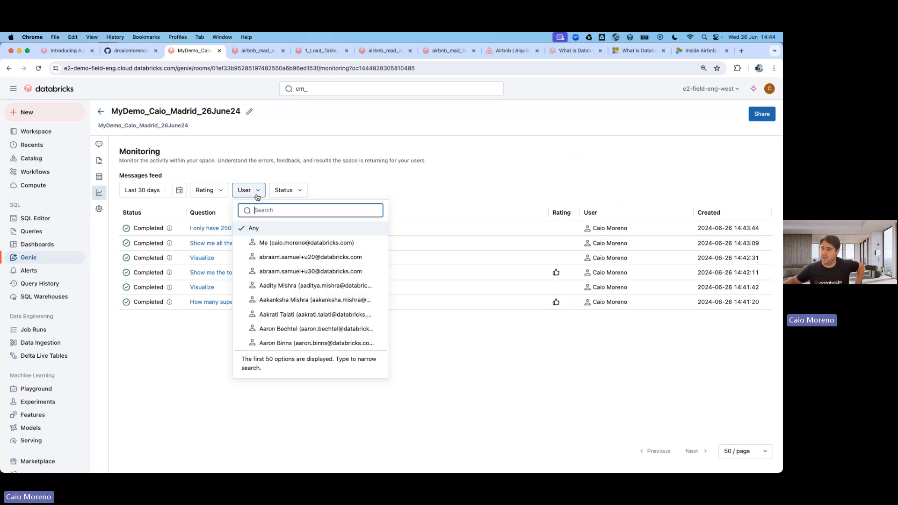
click(267, 242)
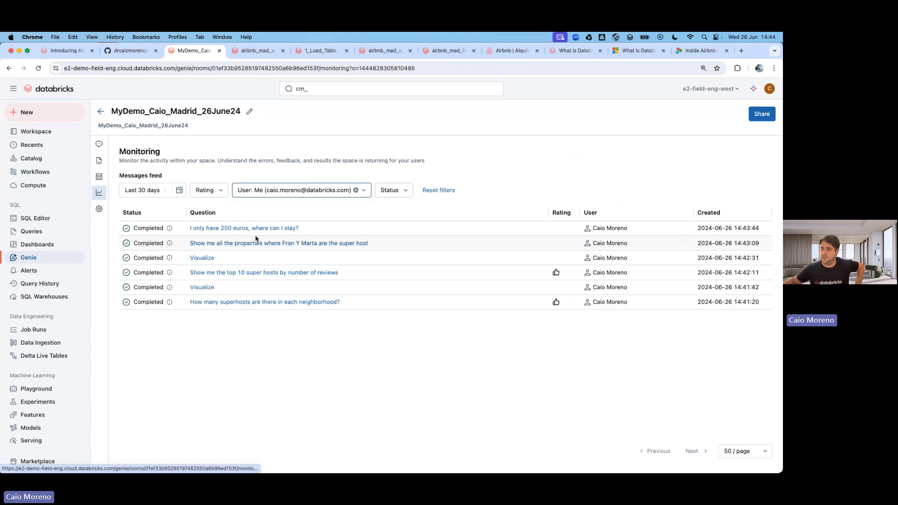
click(206, 190)
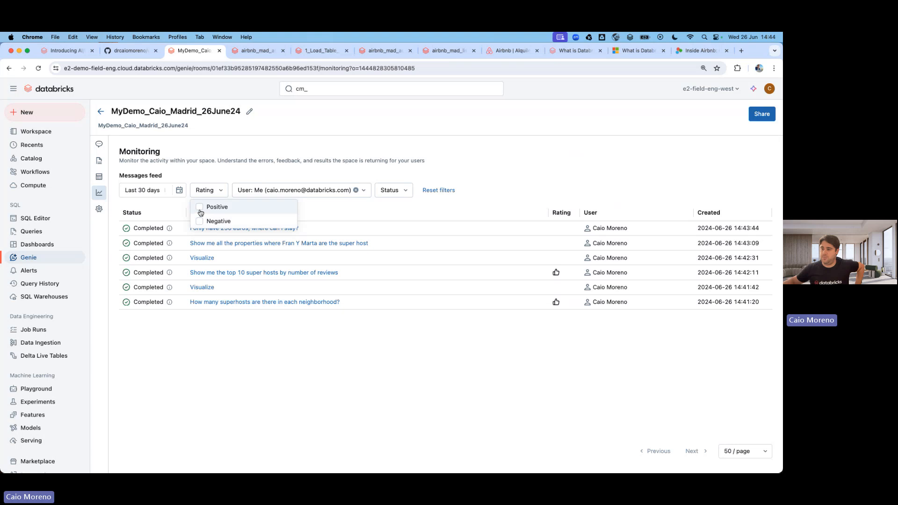
click(199, 210)
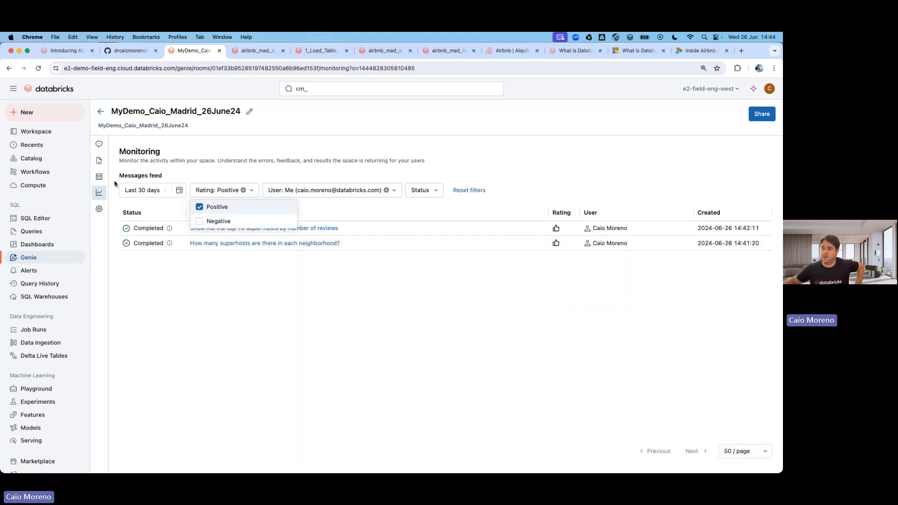
click(99, 176)
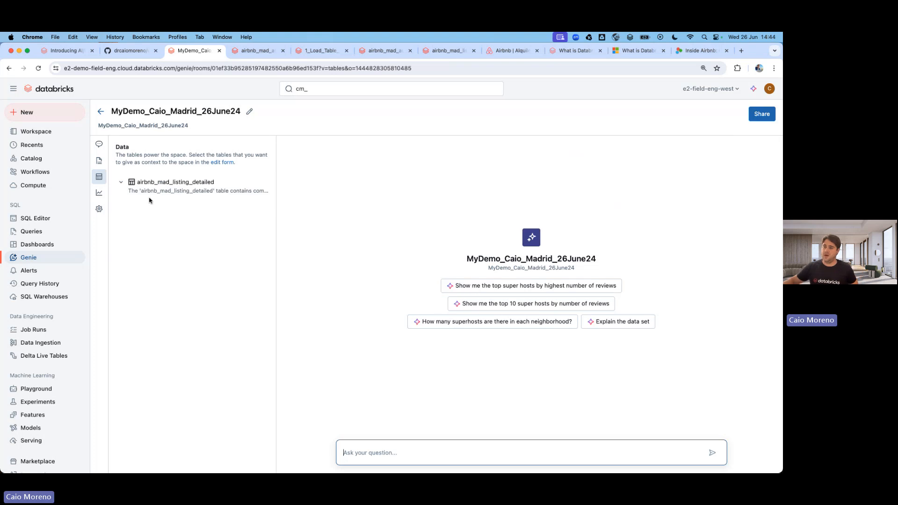
Expand airbnb_mad_listing_detailed to review its columns.
click(121, 183)
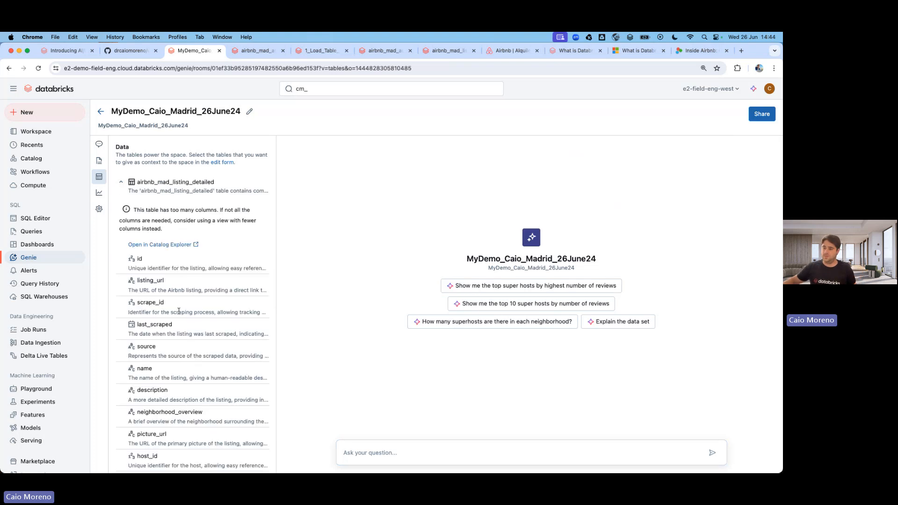
scroll(169, 309, down, 10)
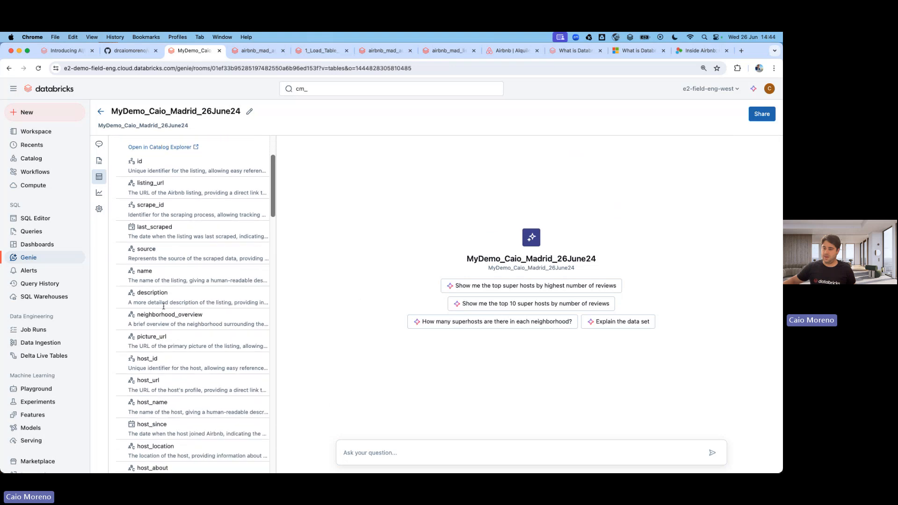
scroll(169, 280, up, 10)
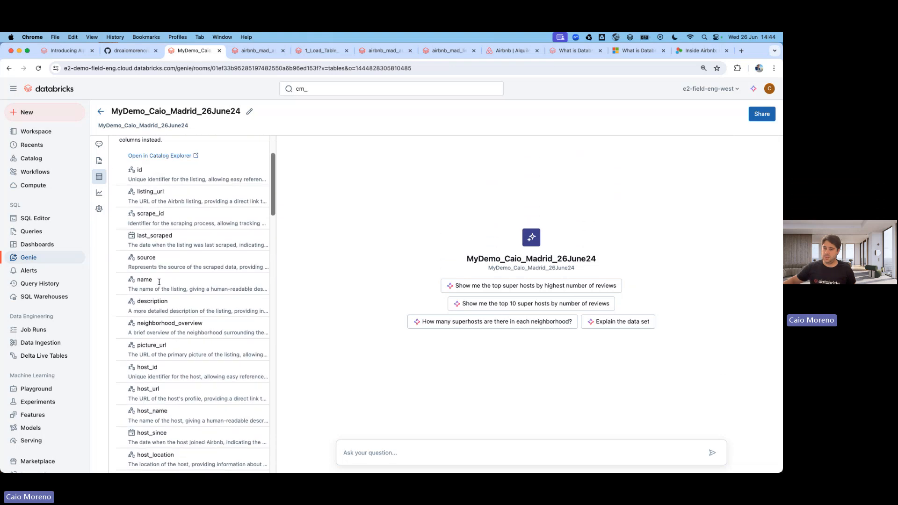
Review the space's instructions, leave without saving, and start a new Genie chat.
click(102, 164)
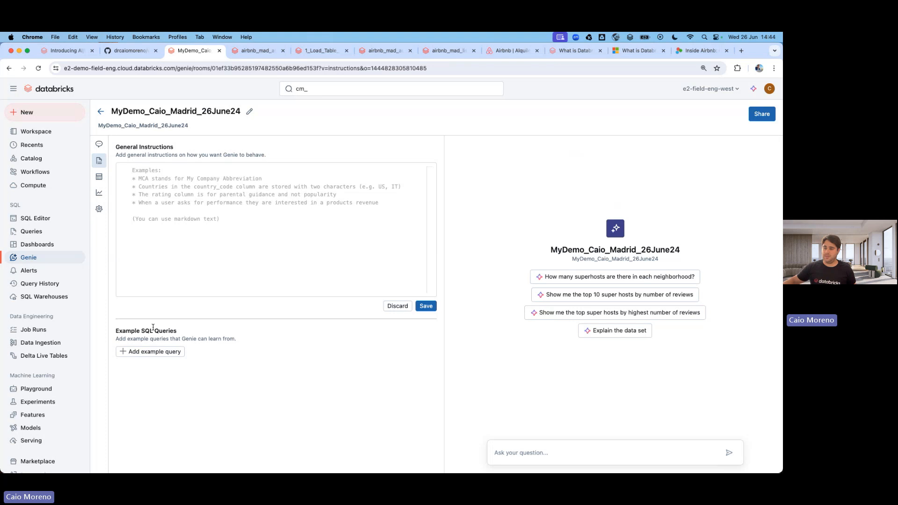
click(98, 144)
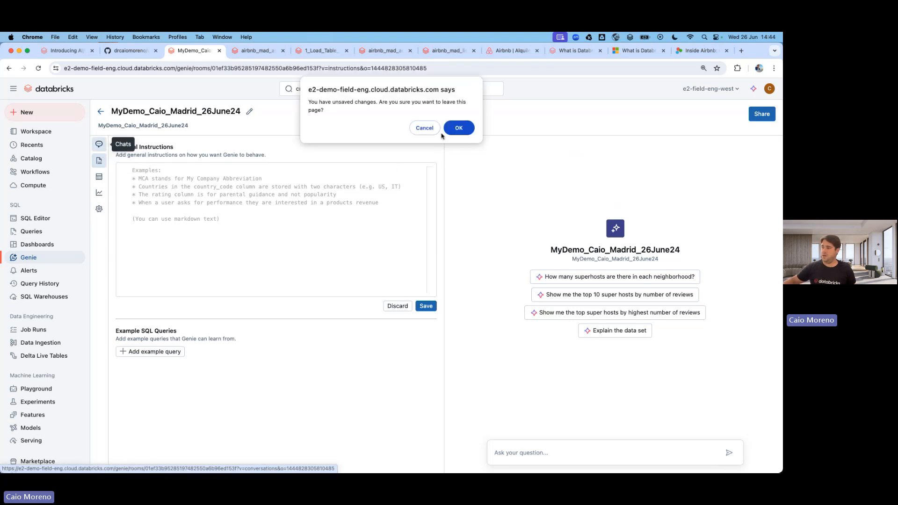
click(458, 128)
click(216, 150)
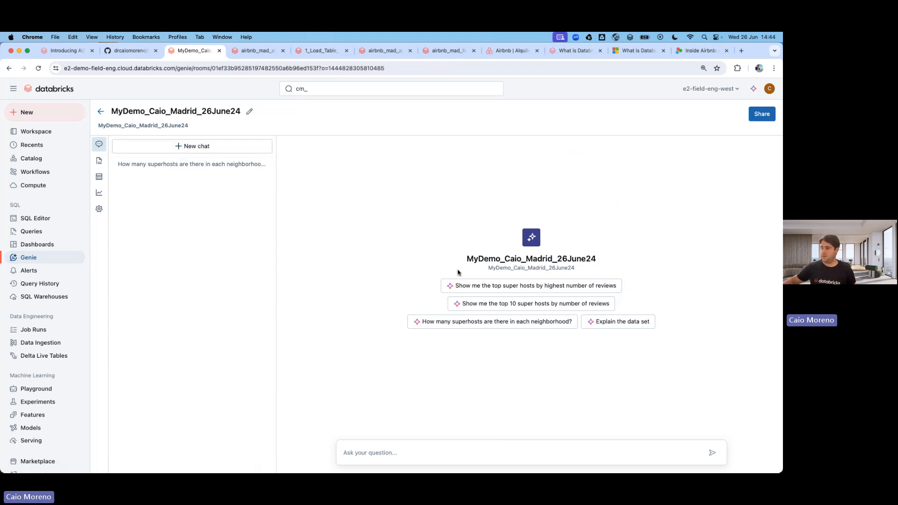
Ask Genie the suggested question 'Explain the data set'.
click(614, 326)
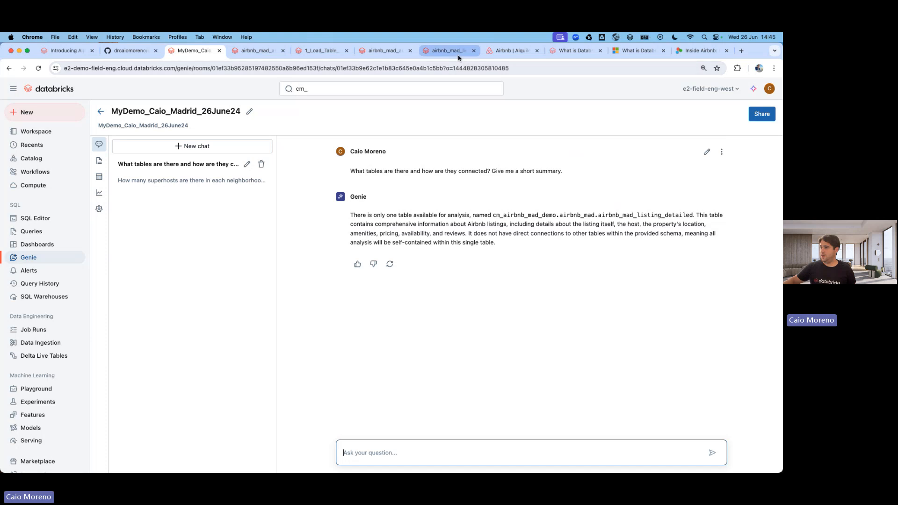
Scroll through the AI/BI announcement blog post, then go back to the MyDemo_Caio_Madrid_26June24 Genie chat.
click(79, 53)
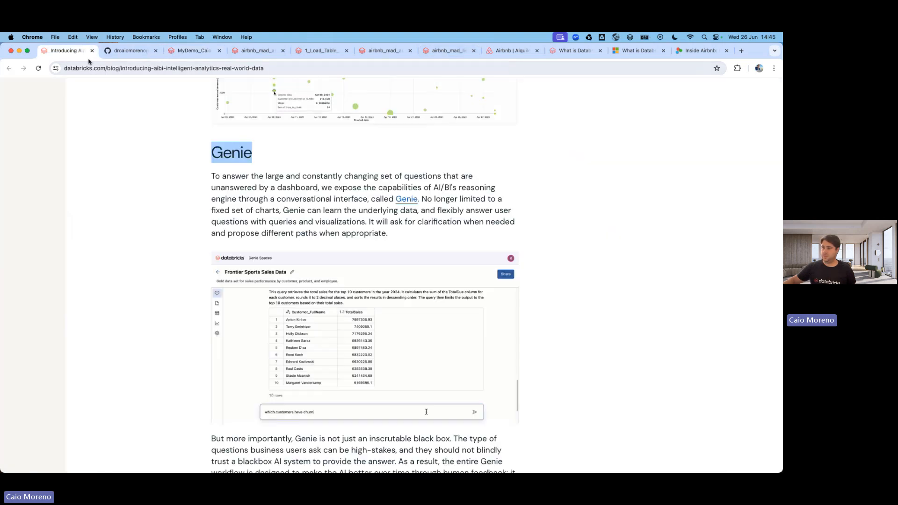
scroll(318, 213, up, 10)
scroll(317, 214, up, 10)
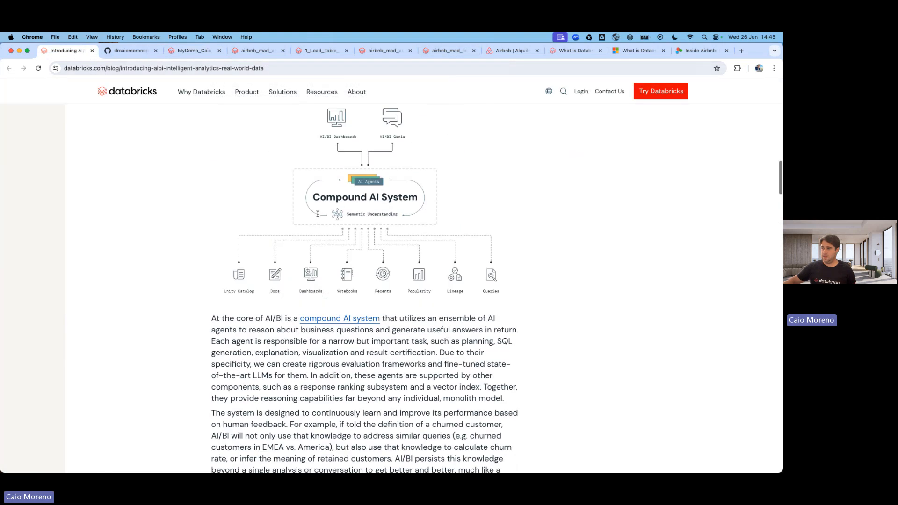
scroll(318, 213, up, 10)
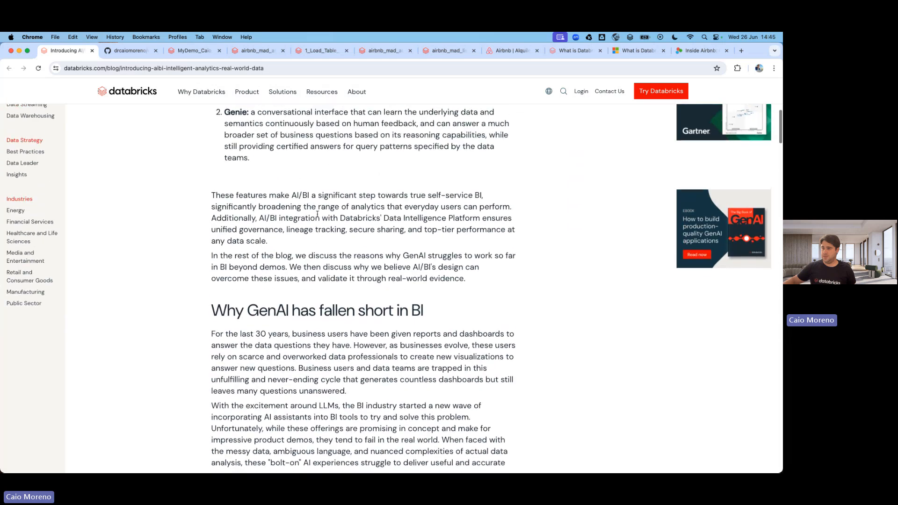
scroll(318, 214, up, 5)
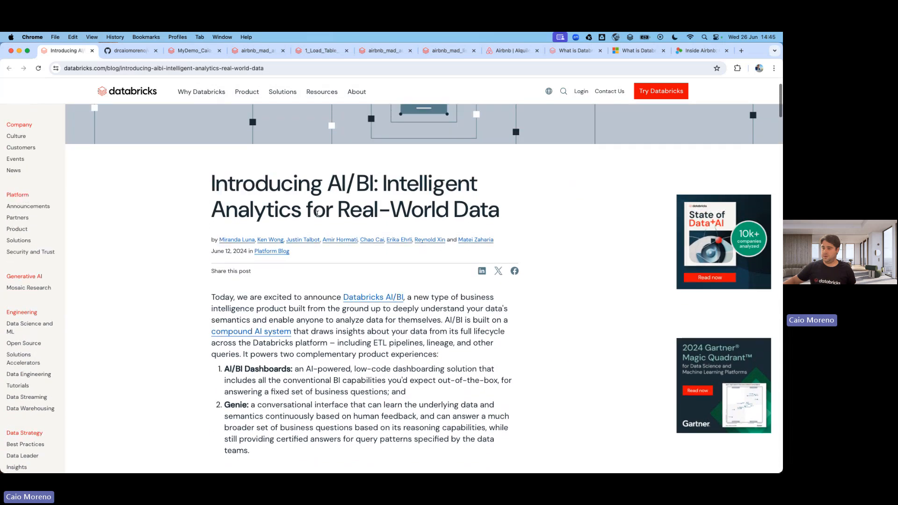
scroll(317, 215, down, 15)
scroll(318, 216, down, 15)
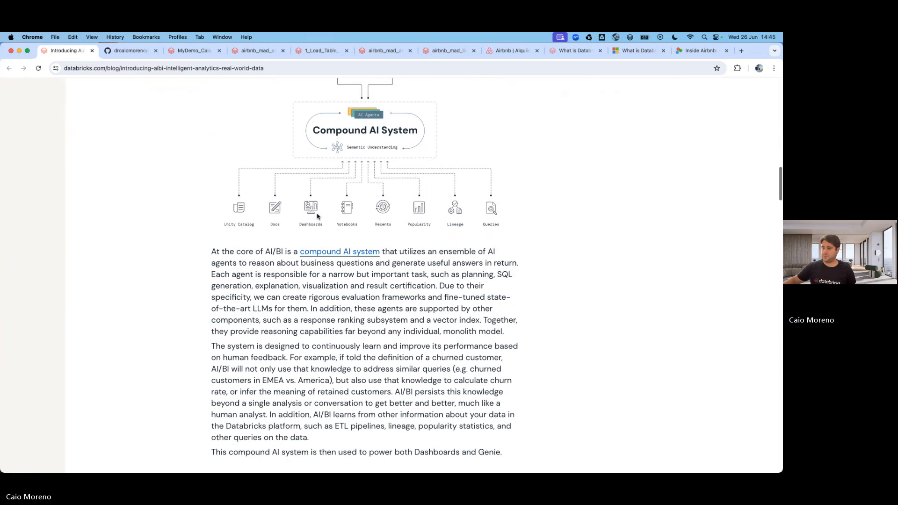
scroll(317, 214, down, 15)
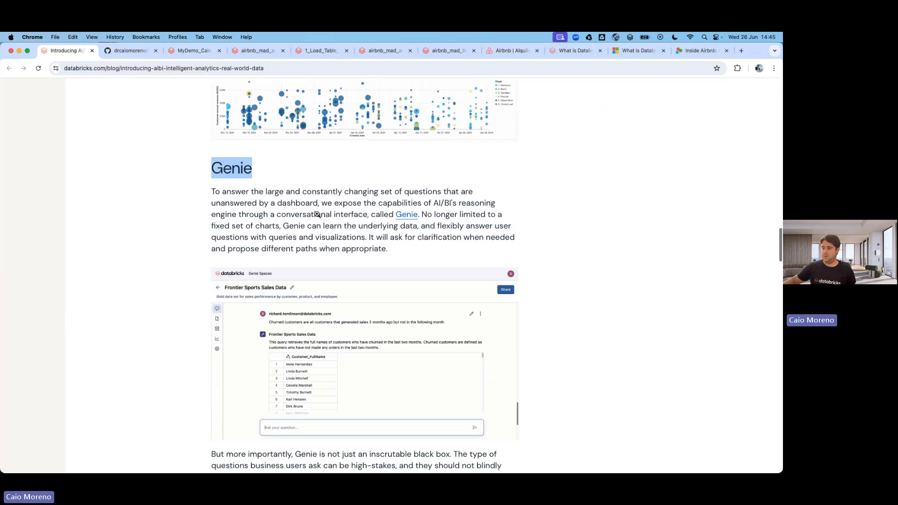
scroll(317, 214, down, 10)
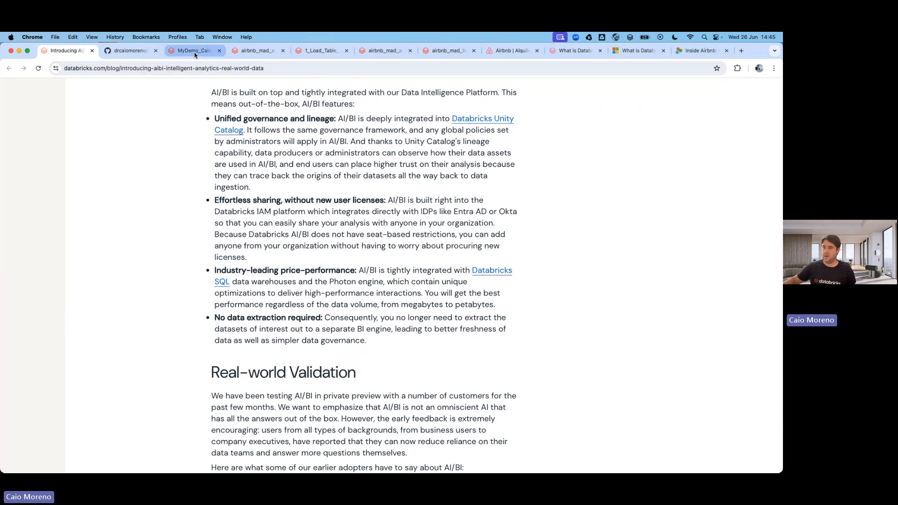
click(195, 52)
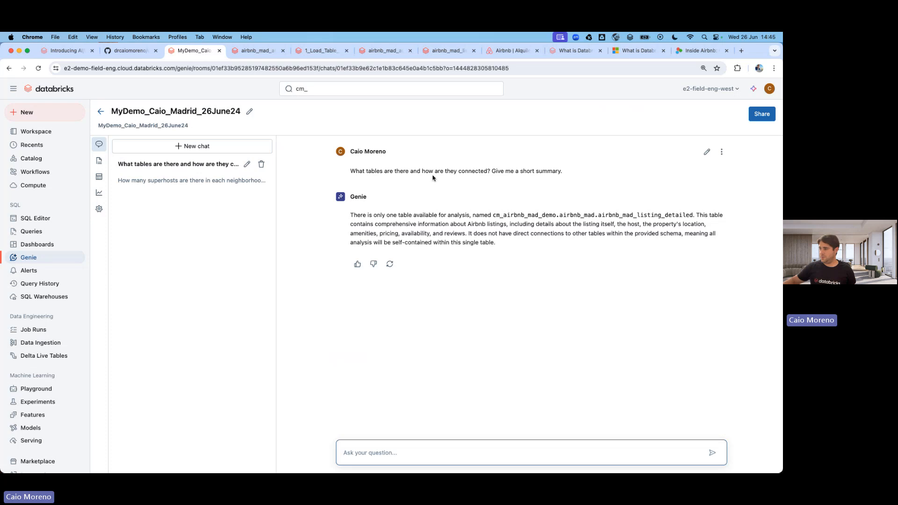
click(257, 51)
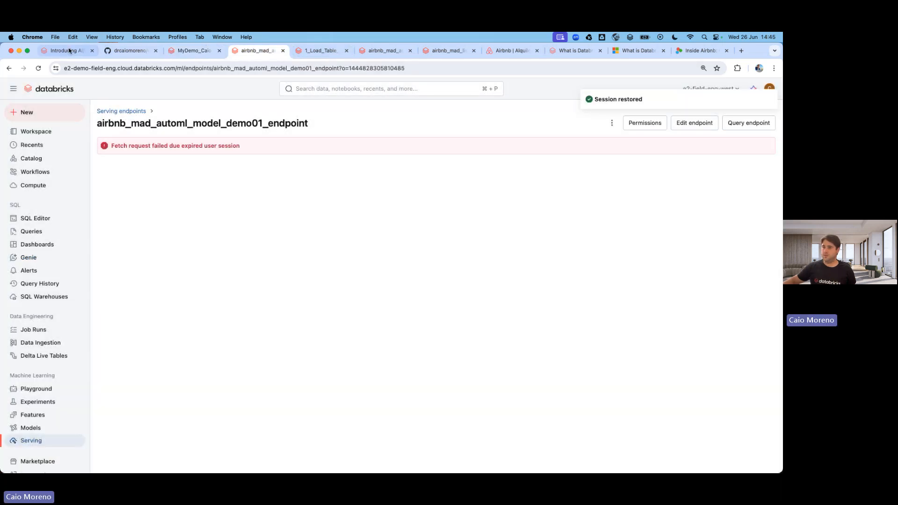
click(69, 50)
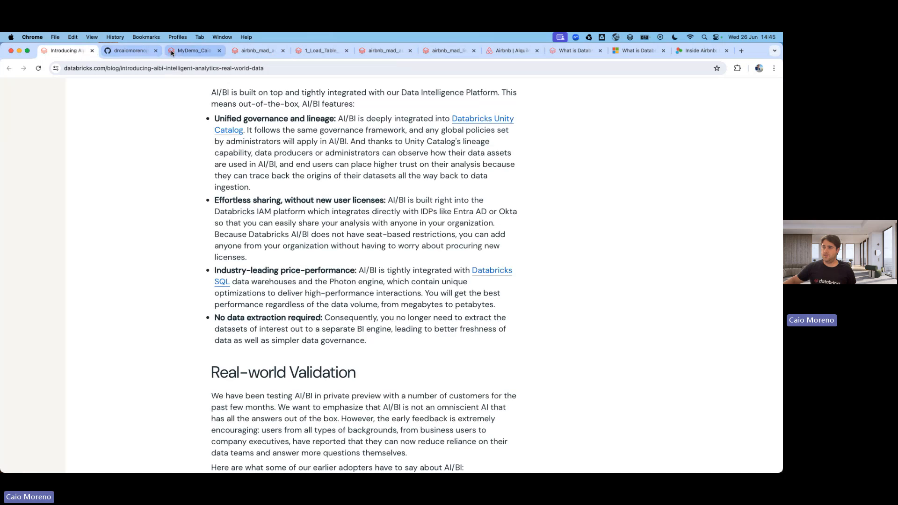
click(191, 51)
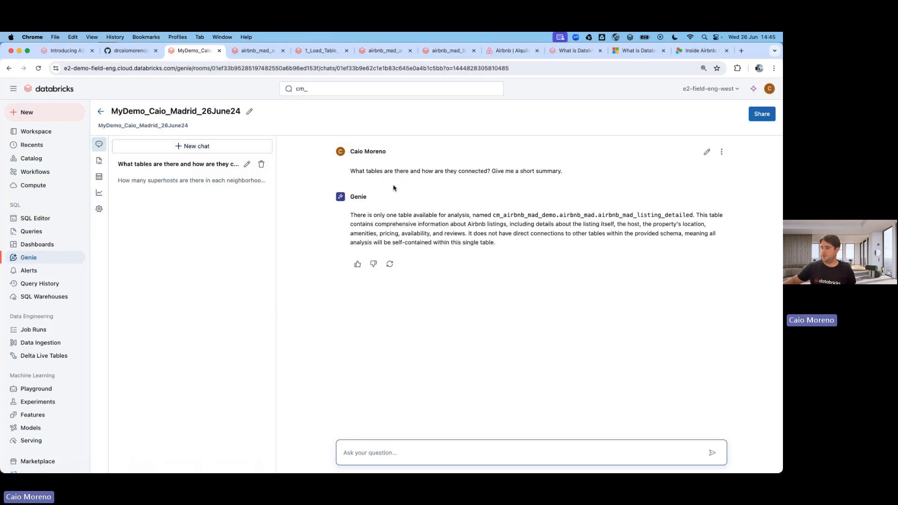
click(165, 182)
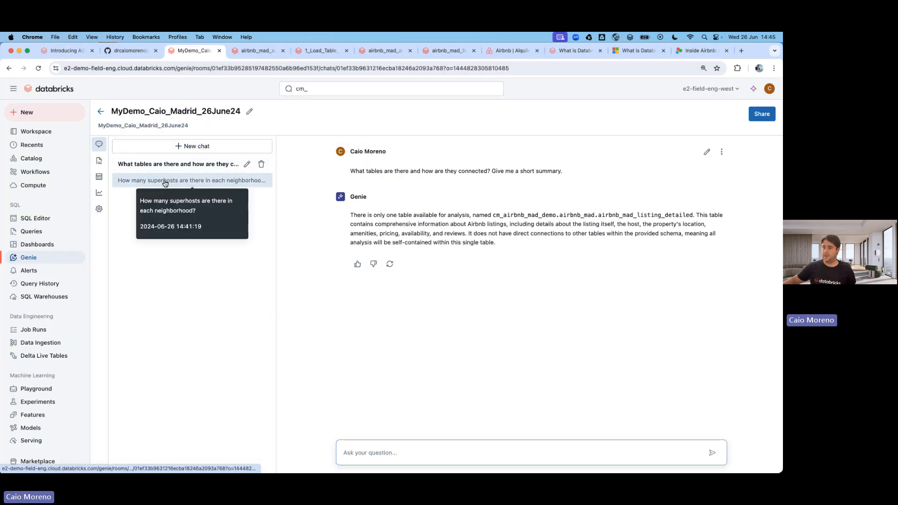
click(165, 165)
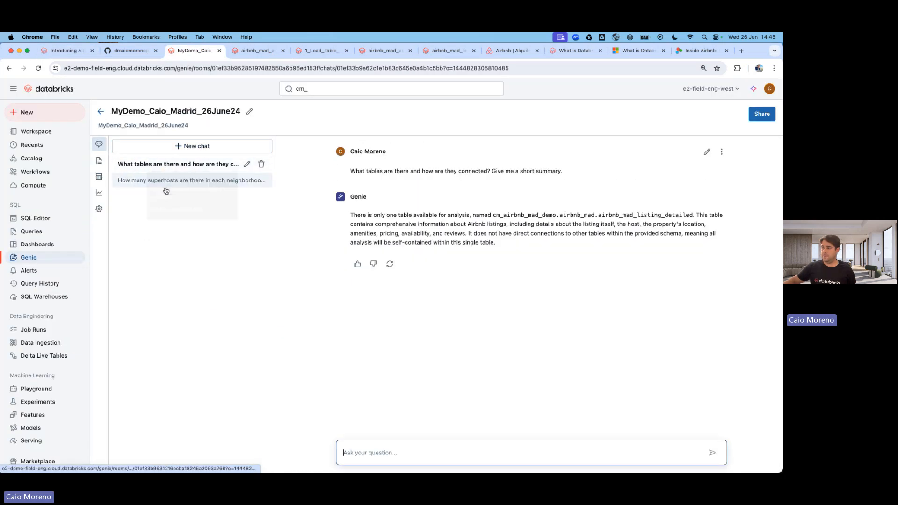
Filter the catalog by 'cm_' and open airbnb_mad_reviews under cm_airbnb_mad_demo > airbnb_mad > Tables.
click(33, 158)
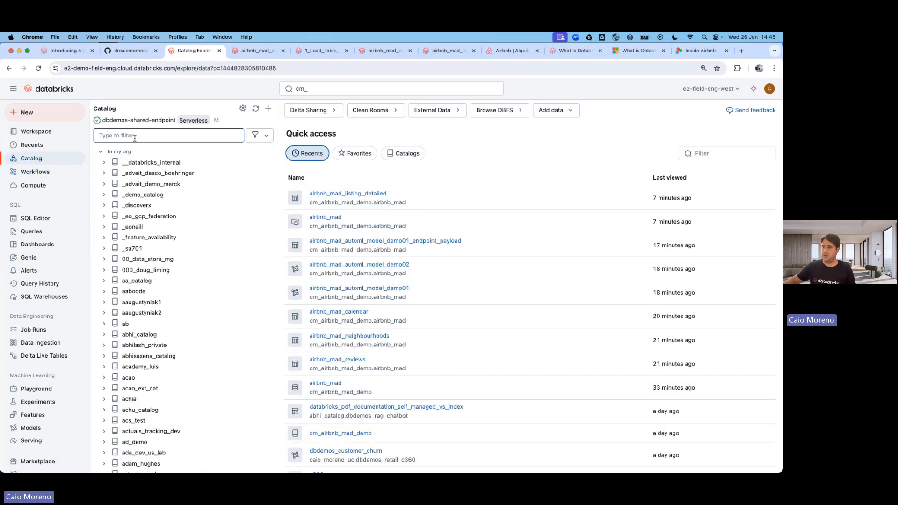
click(132, 136)
text(cm)
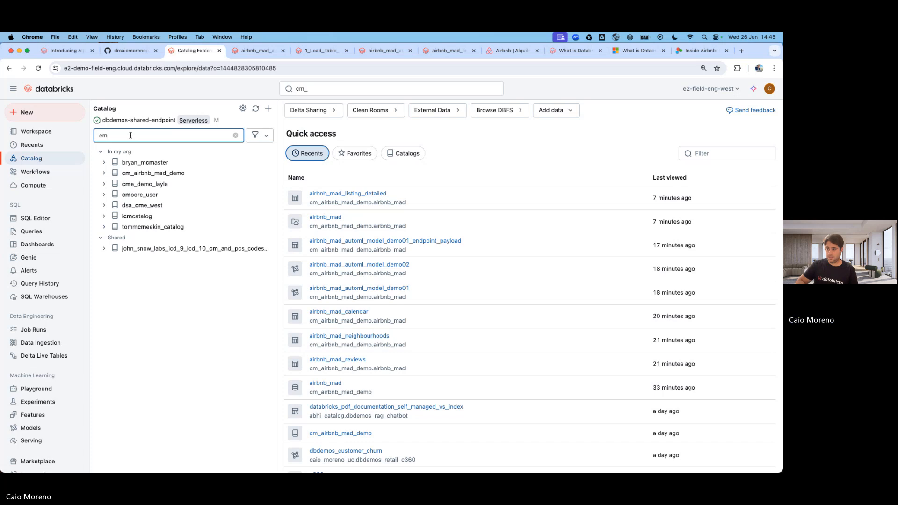
text(_)
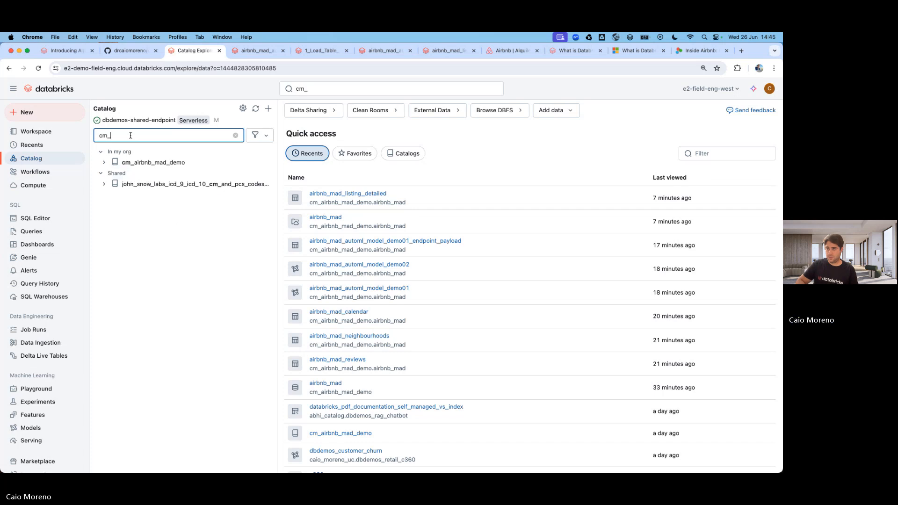
click(104, 163)
click(137, 175)
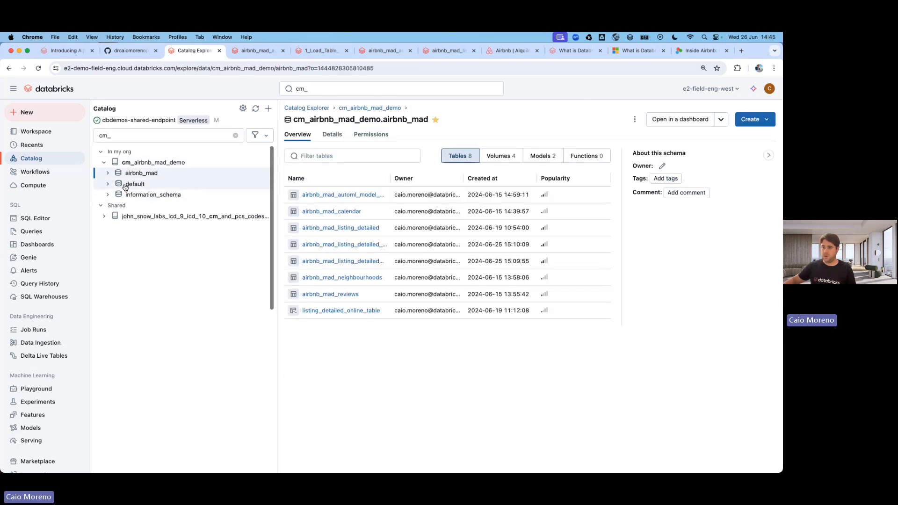
click(139, 196)
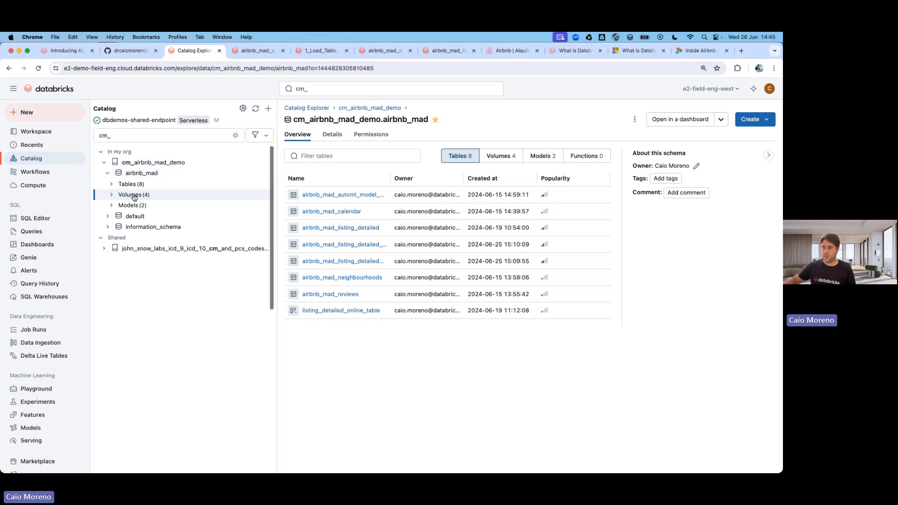
click(112, 185)
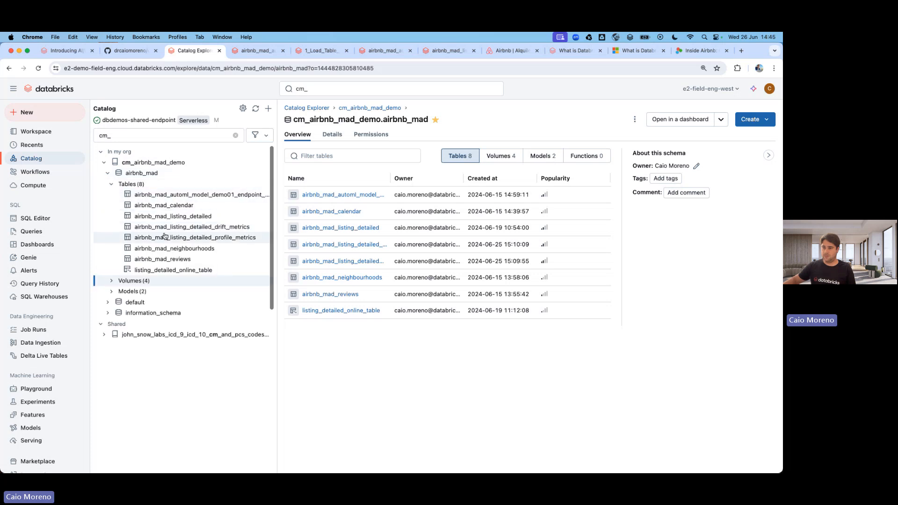
click(178, 261)
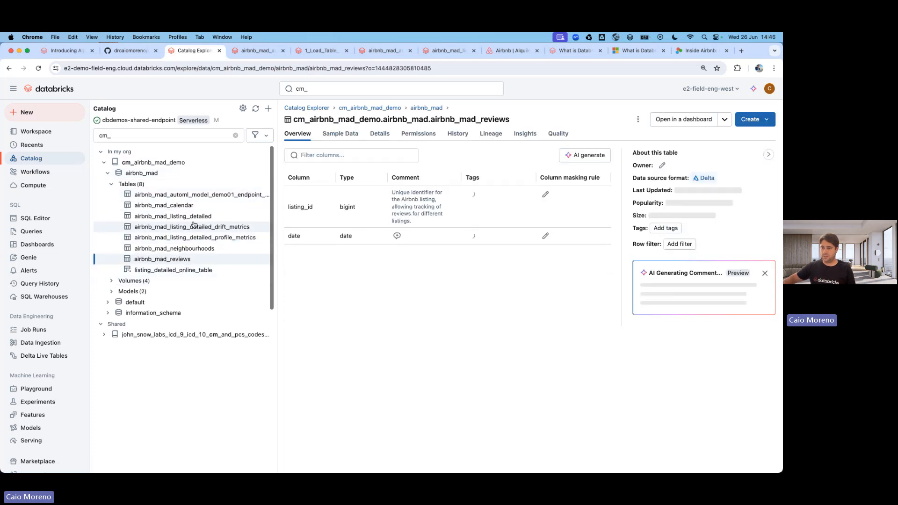
AI-generate comments for airbnb_mad_reviews, accepting the date column comment and the suggested table description.
click(192, 251)
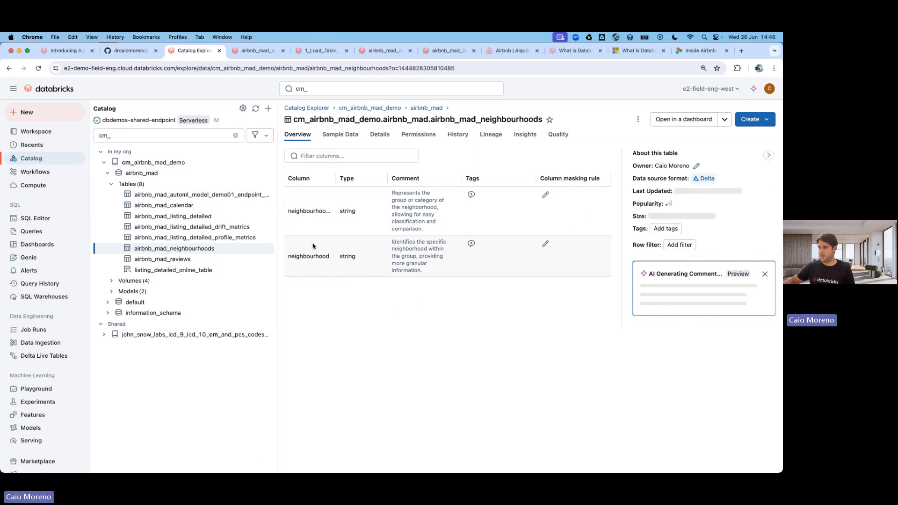
click(197, 261)
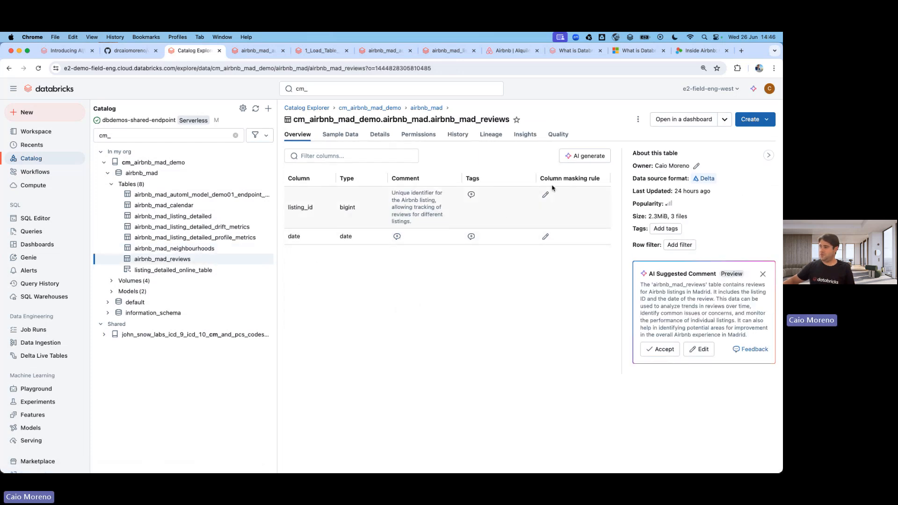
click(579, 157)
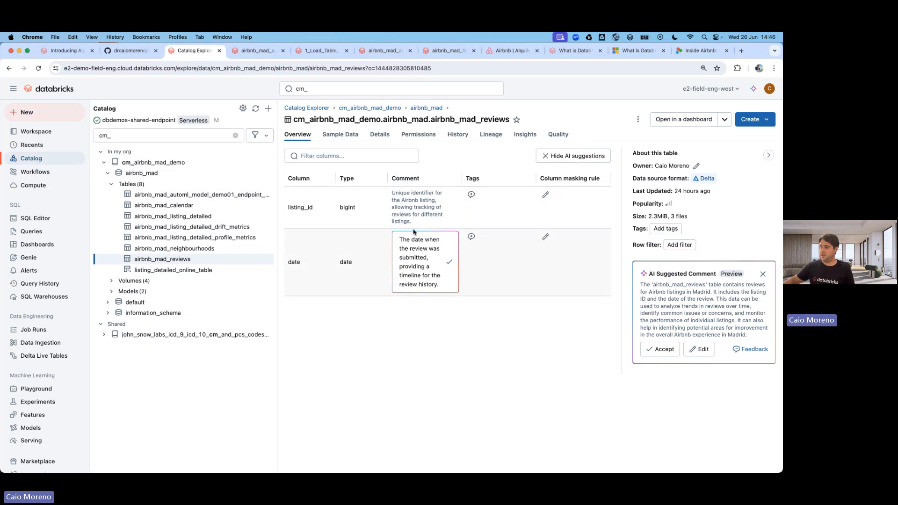
click(448, 264)
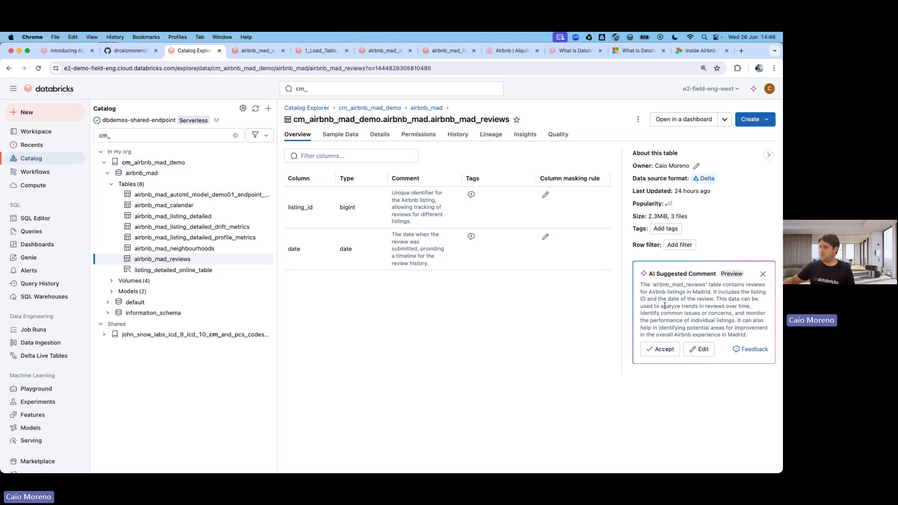
click(665, 351)
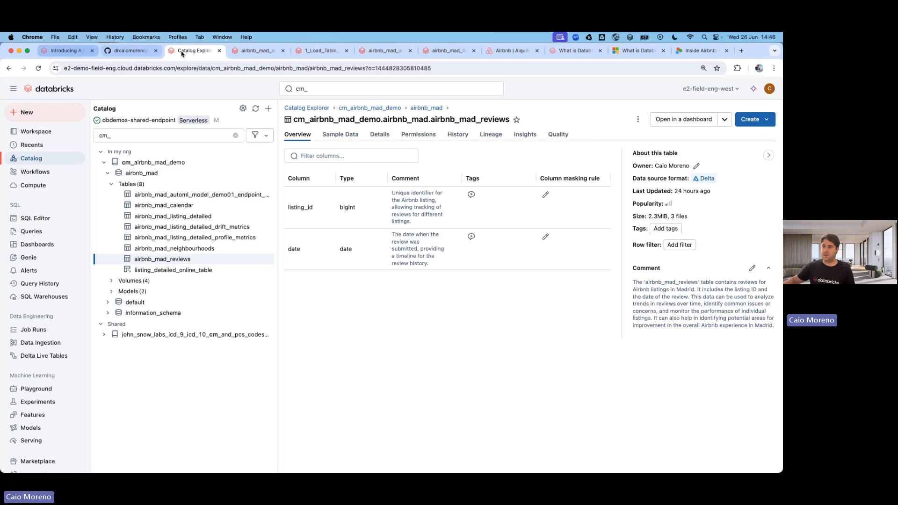
Filter Genie spaces by 'caio' and open the superhosts chat in MyDemo_Caio_Madrid_26June24.
click(28, 257)
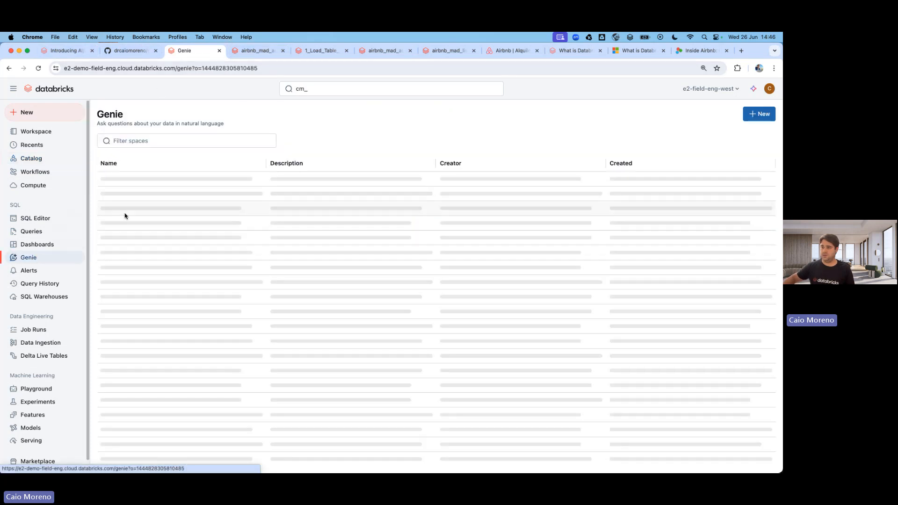
click(127, 141)
text(caio)
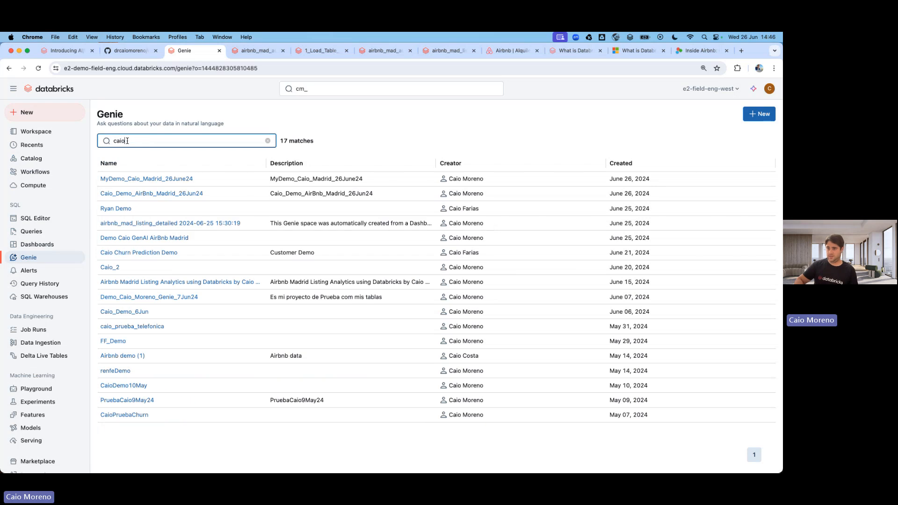
click(144, 182)
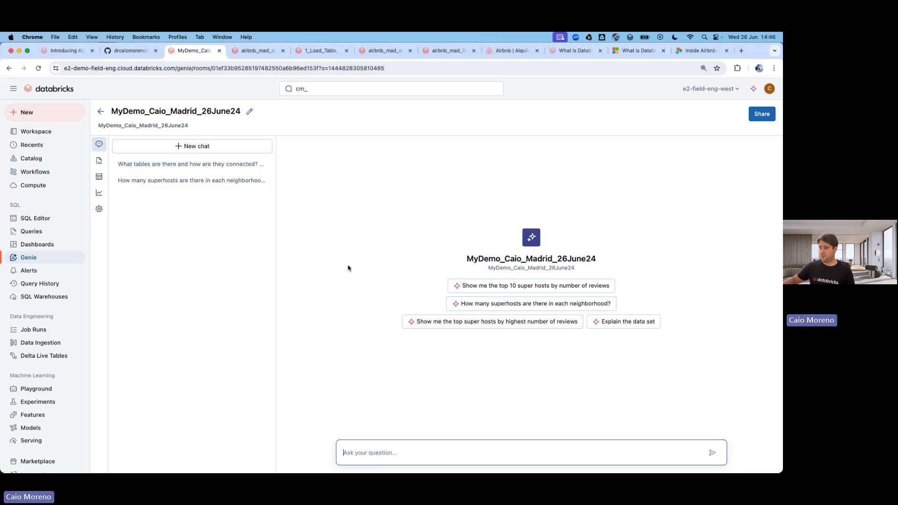
click(141, 182)
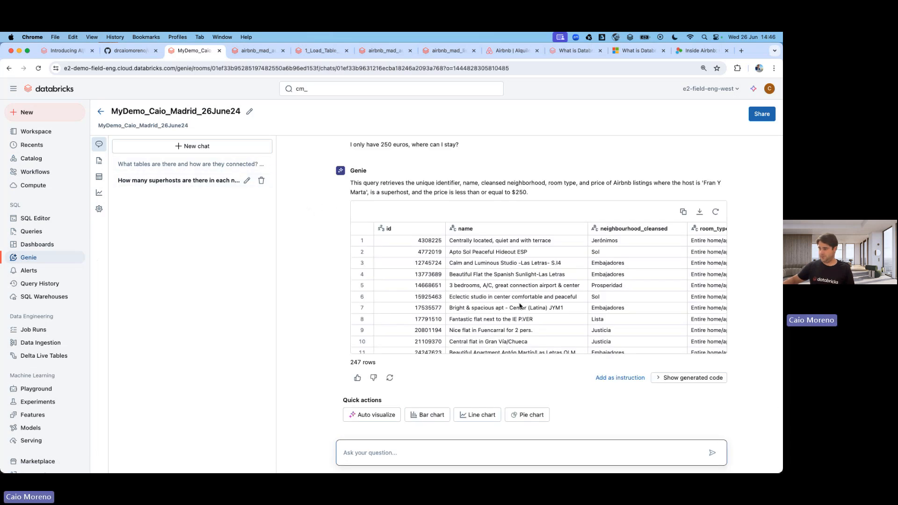
Show the generated SQL for the 250-euro budget answer and select the whole query.
click(685, 377)
scroll(599, 356, down, 2)
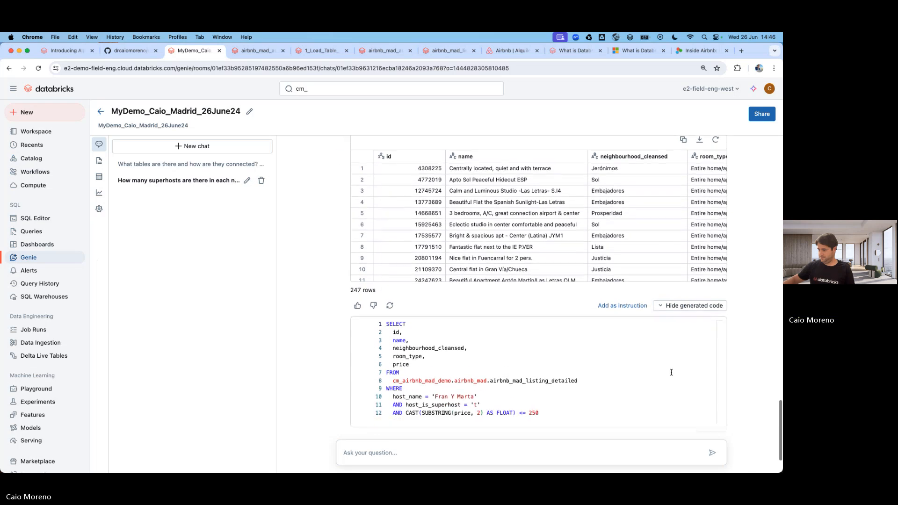
drag(559, 413, 388, 319)
key(super+c)
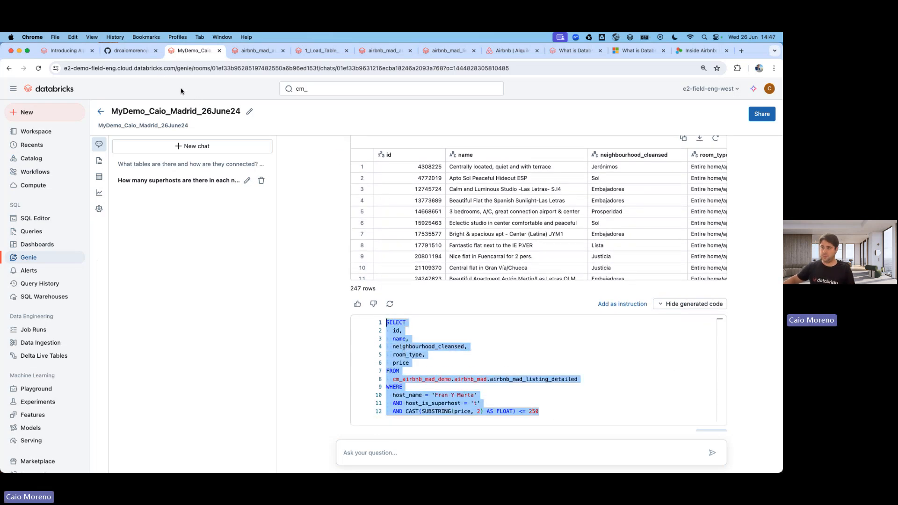
click(34, 186)
Check the caio_demo_mad_airbnb warehouse, then paste the Genie SQL into a new SQL Editor query.
click(240, 134)
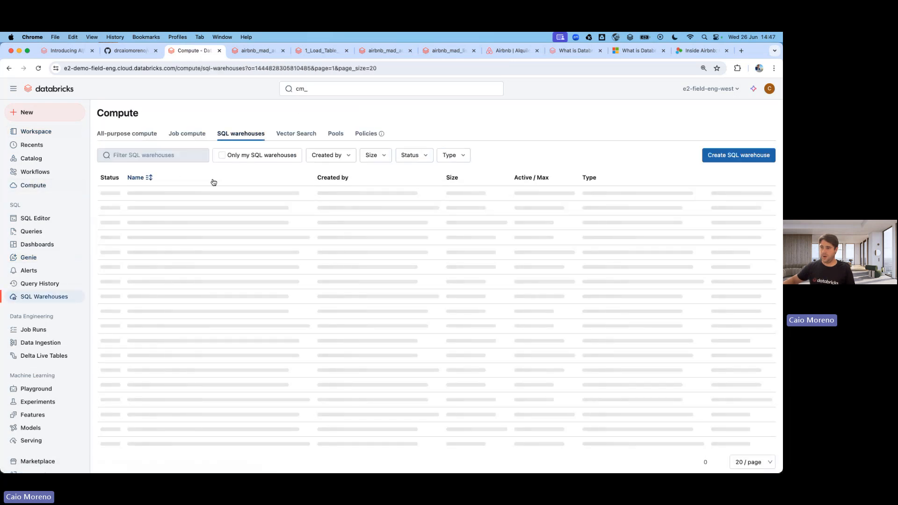
click(183, 194)
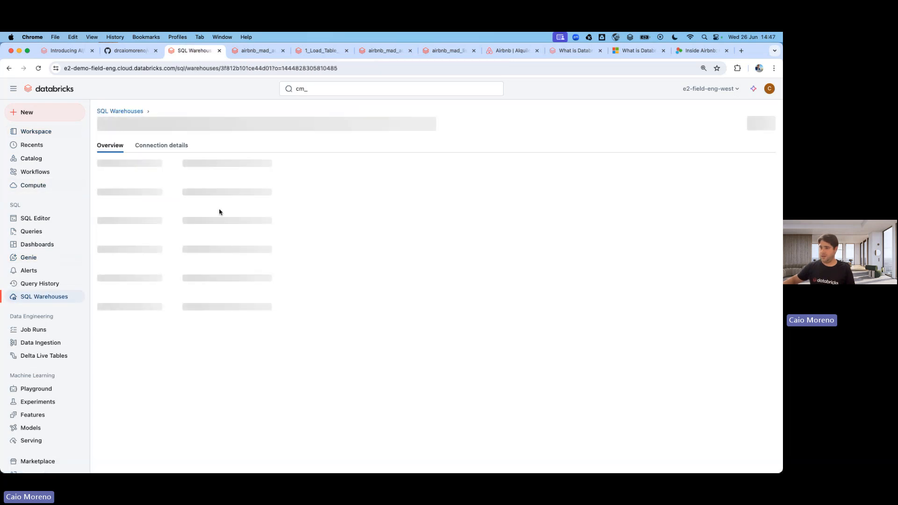
click(33, 219)
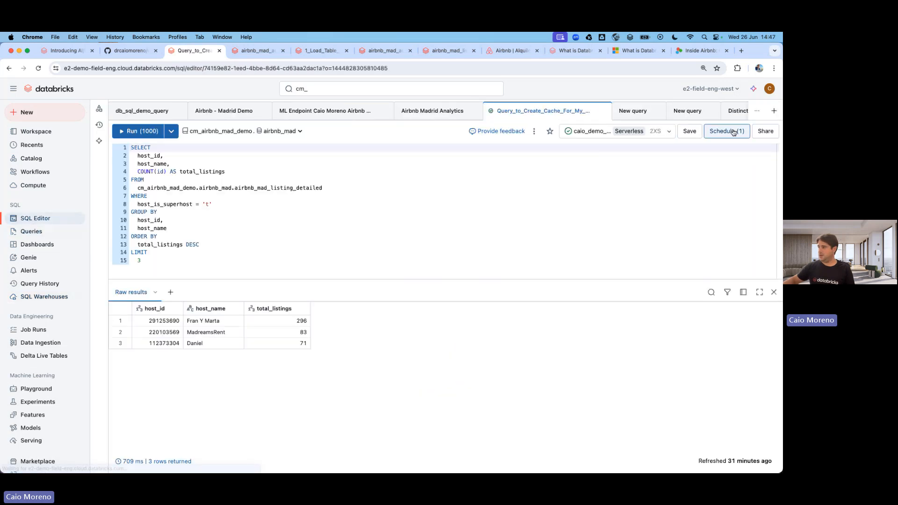
click(773, 110)
click(725, 131)
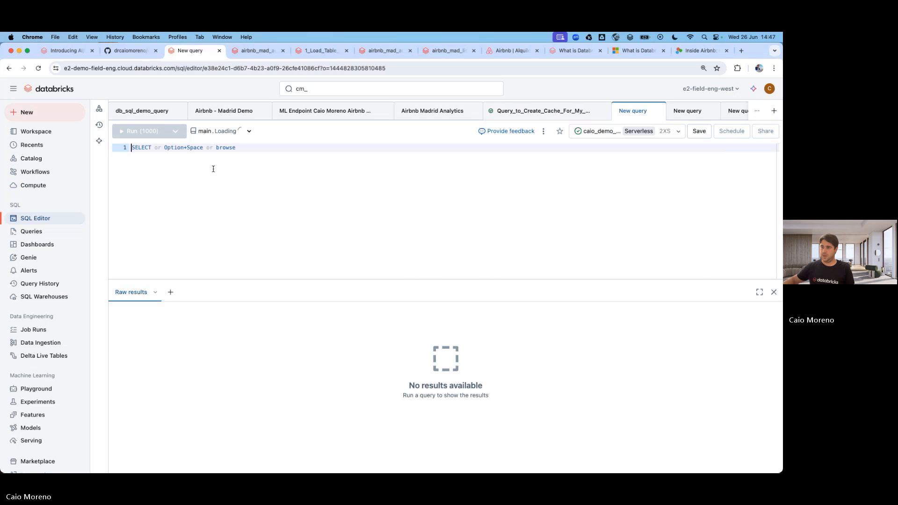
key(super+v)
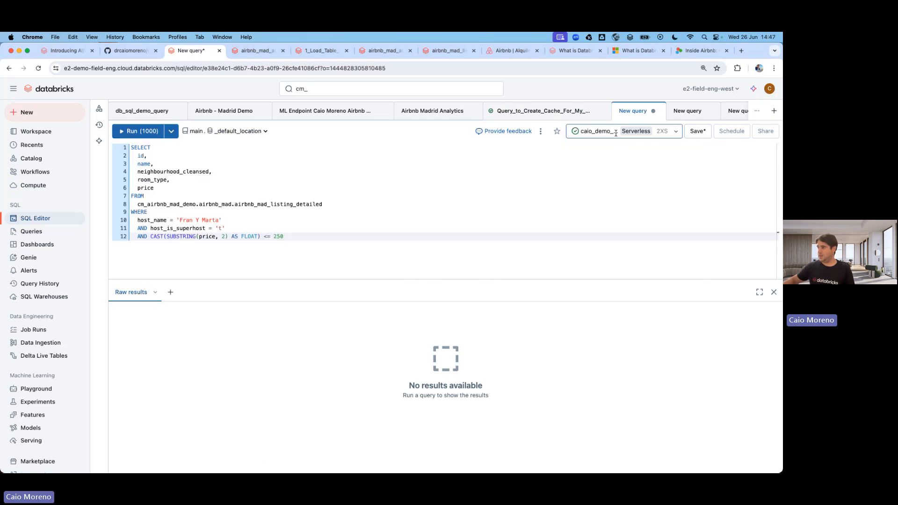
Run the query on the caio_demo_mad_airbnb warehouse and enlarge the results pane showing 247 rows.
click(614, 133)
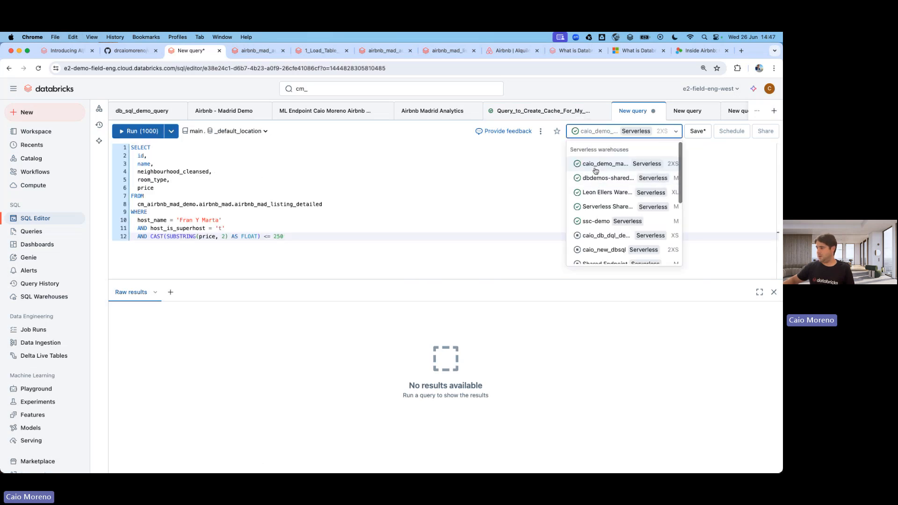
click(595, 166)
key(super+Return)
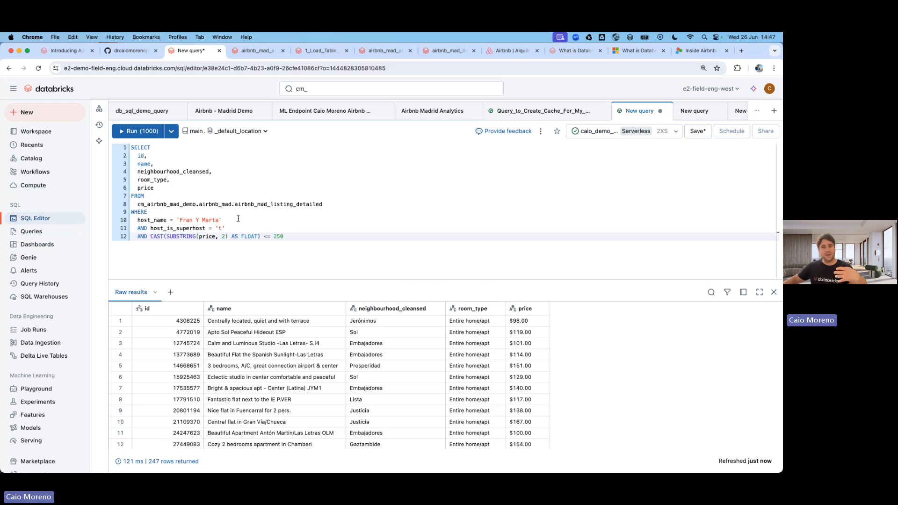
drag(327, 279, 330, 256)
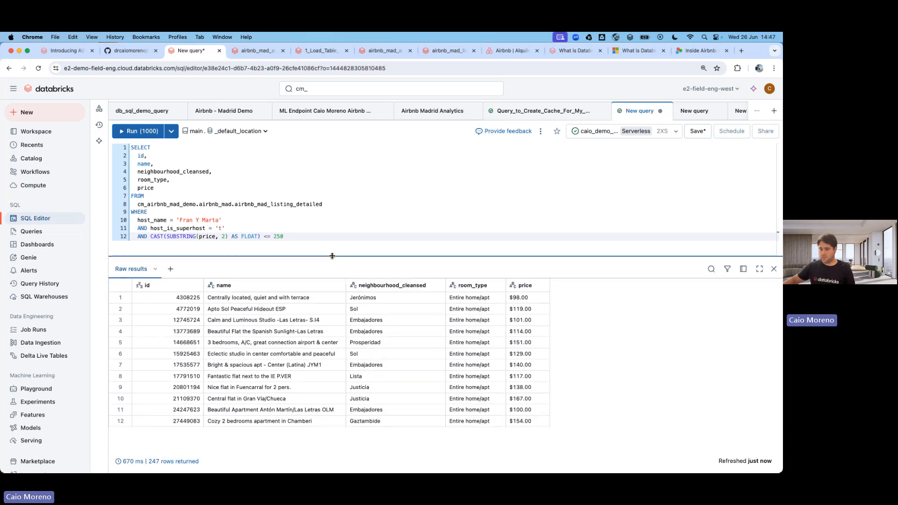
Inspect the last run's statement details and query profile, then rerun the listings query.
click(131, 461)
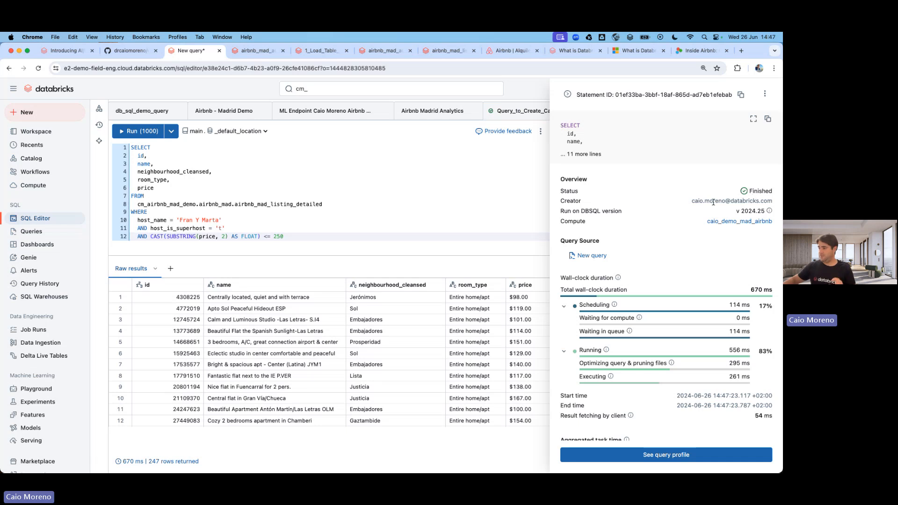
scroll(619, 330, down, 5)
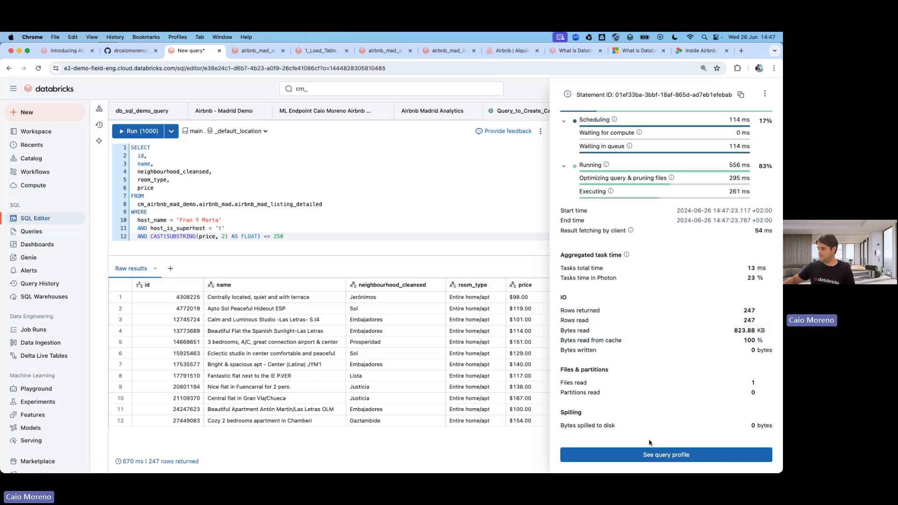
click(657, 454)
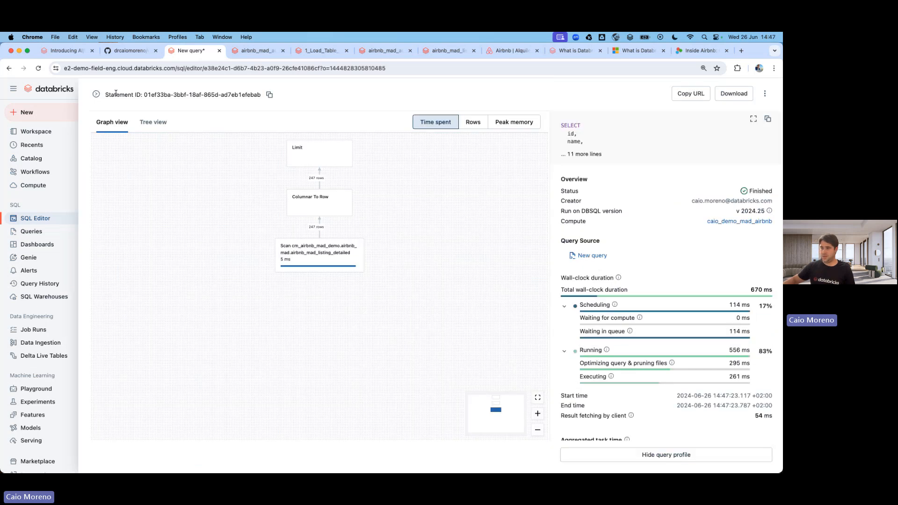
click(96, 94)
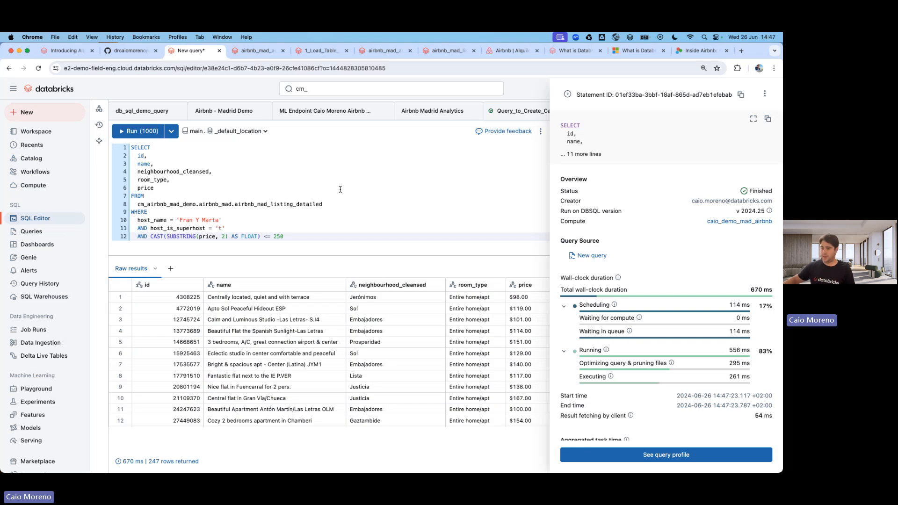
click(283, 178)
key(super+Return)
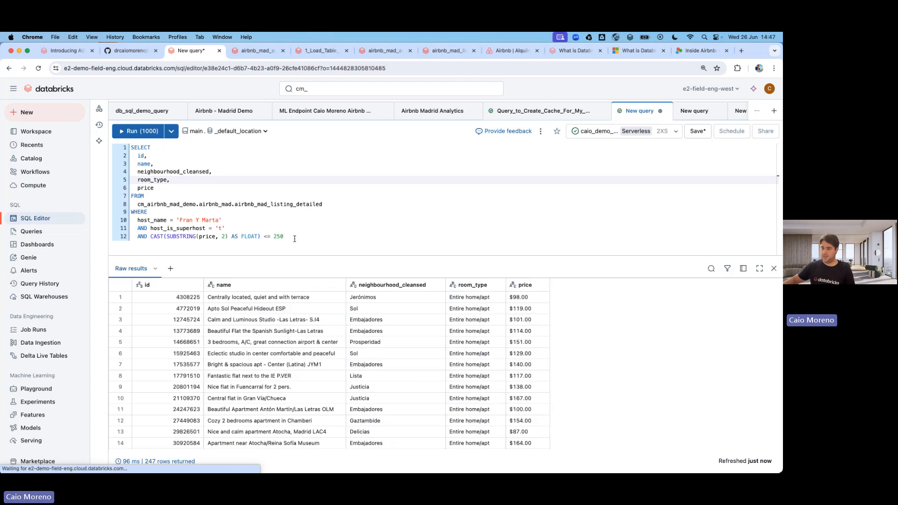
Check the rerun's details for the Cache badge and highlight the price filter in the query.
click(131, 461)
mouse_move(760, 194)
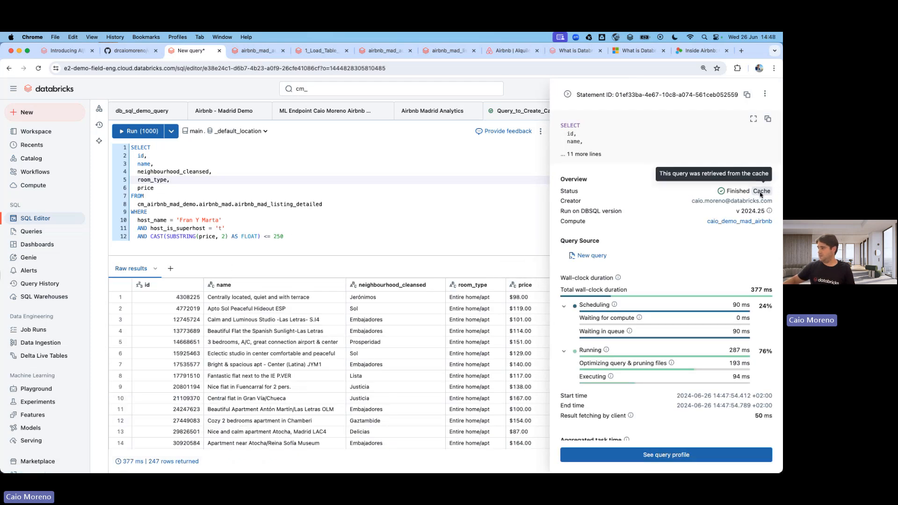
drag(363, 183, 364, 184)
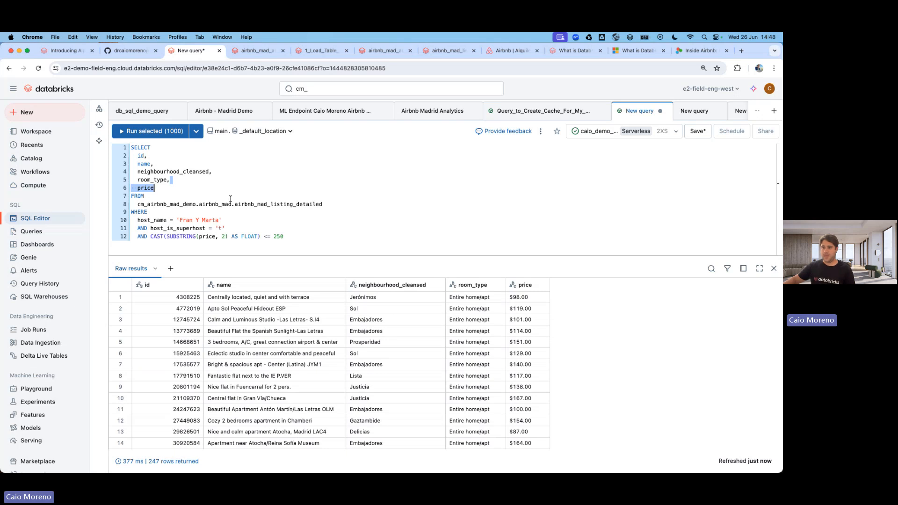
Glance at the serving endpoints list, then return and open the Genie spaces list.
click(247, 50)
click(128, 112)
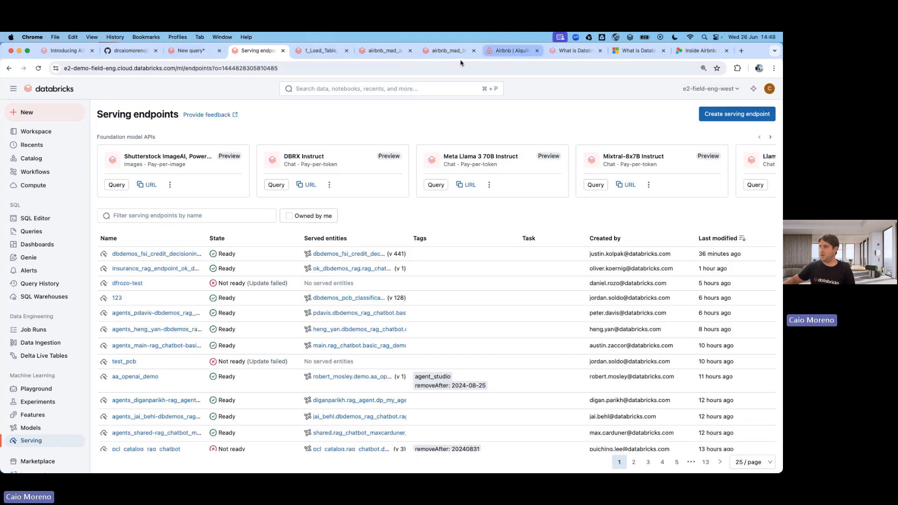
click(192, 50)
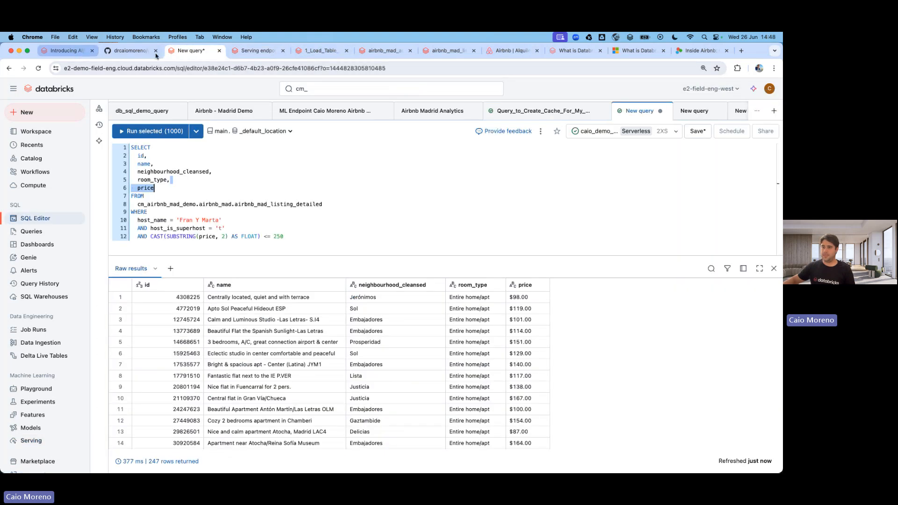
click(39, 258)
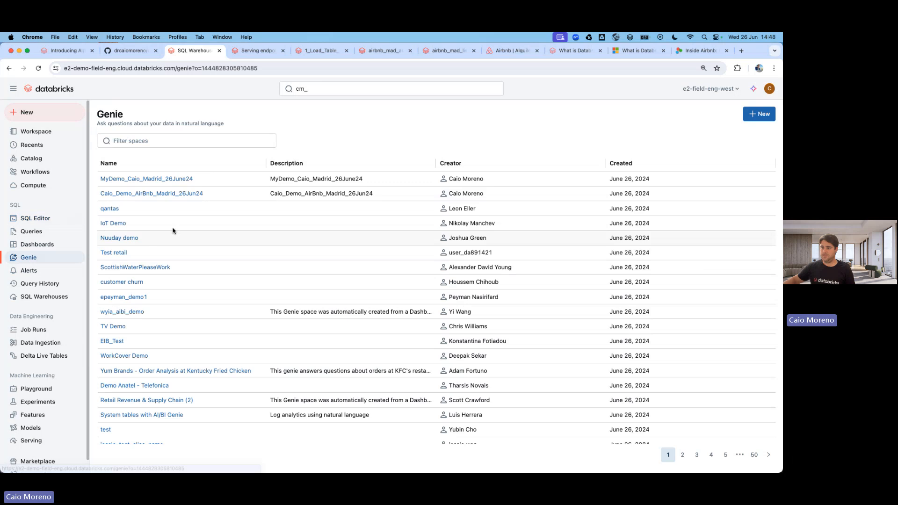
Open the Madrid demo Genie space and ask how many superhosts are in each neighbourhood.
click(135, 180)
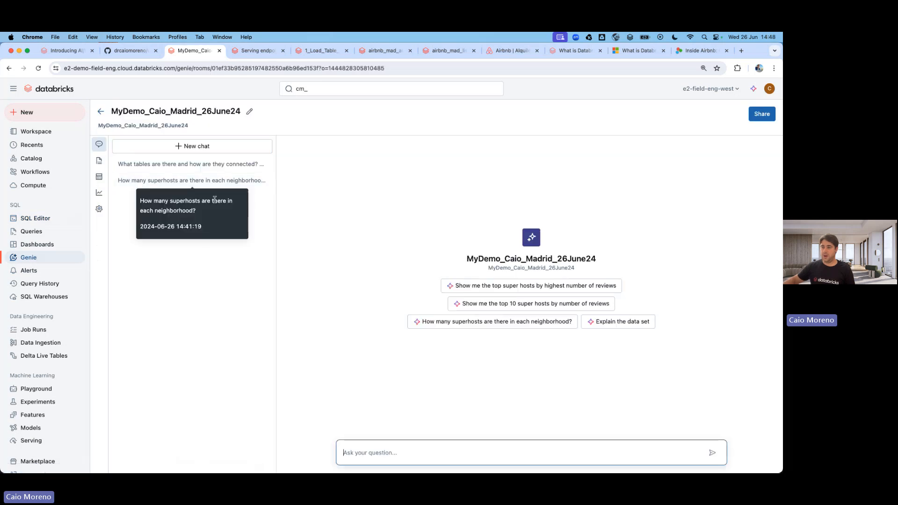
click(385, 455)
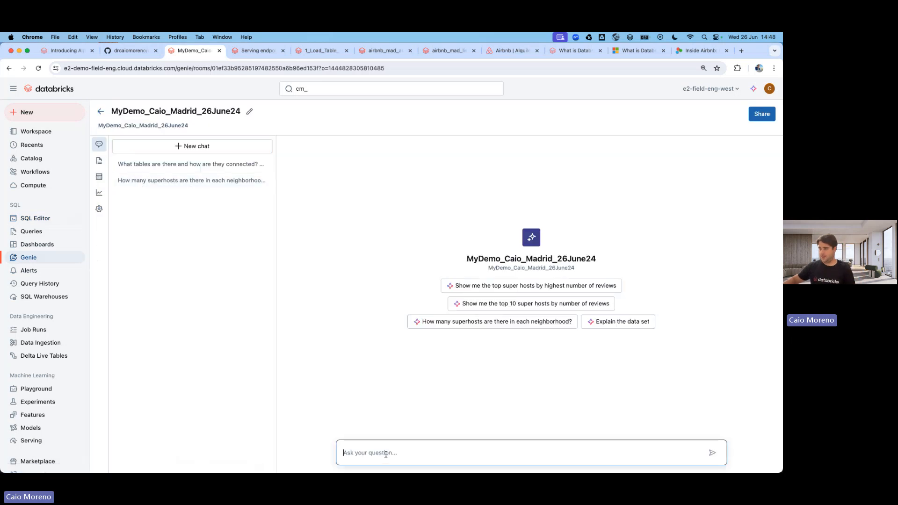
click(486, 321)
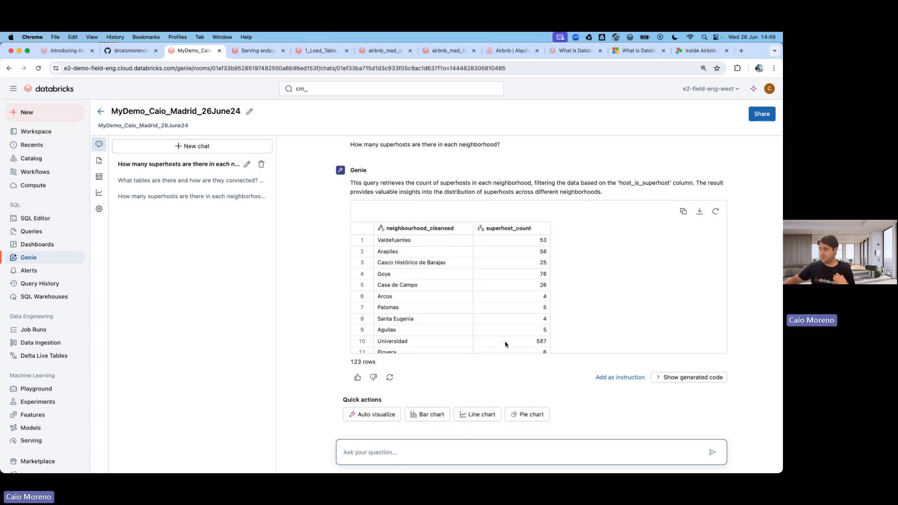
Show the GROUP BY SQL behind the 123-row answer and select all of it.
click(688, 377)
scroll(412, 348, down, 5)
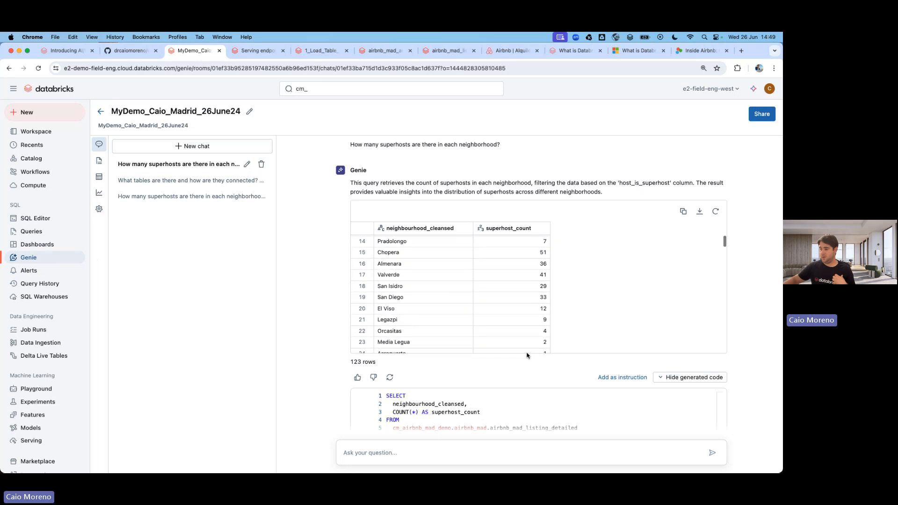
scroll(412, 348, down, 4)
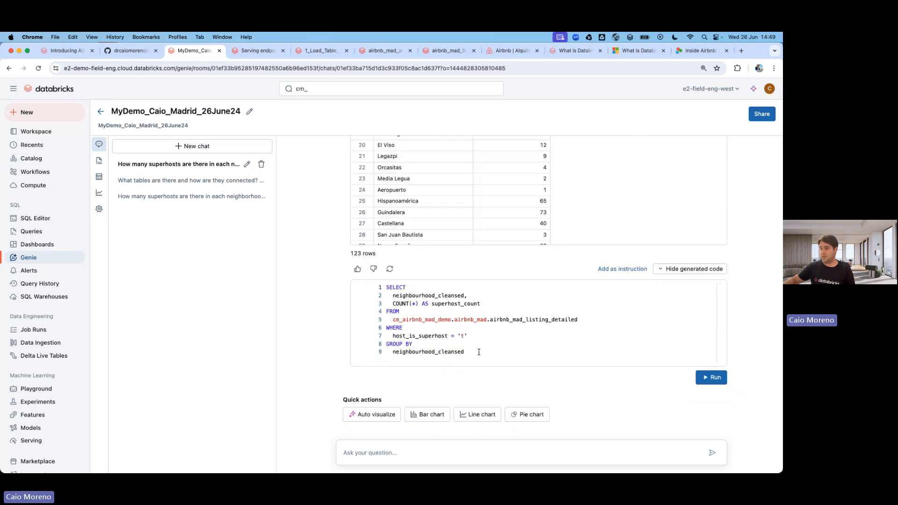
drag(479, 351, 383, 285)
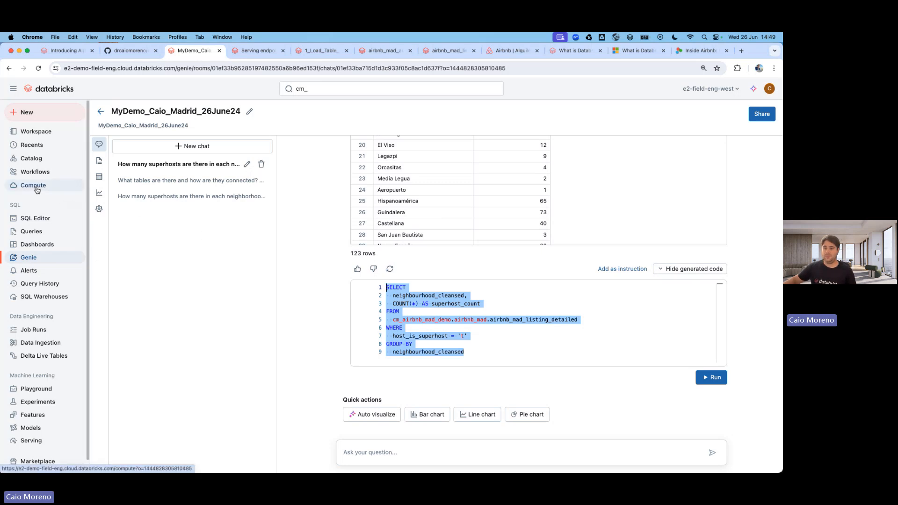
Filter the catalog by 'cm_' and open airbnb_mad_automl_model_demo01 under cm_airbnb_mad_demo > airbnb_mad > Models.
click(30, 158)
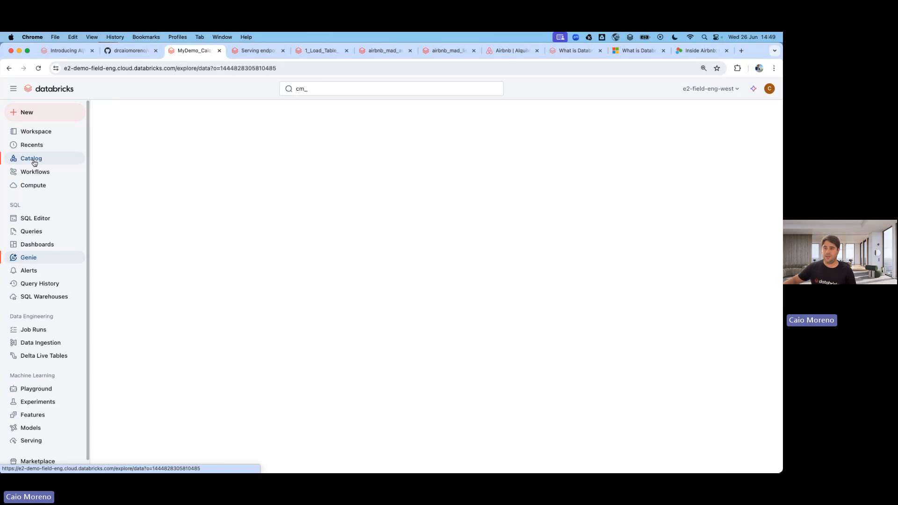
click(130, 134)
text(cm_)
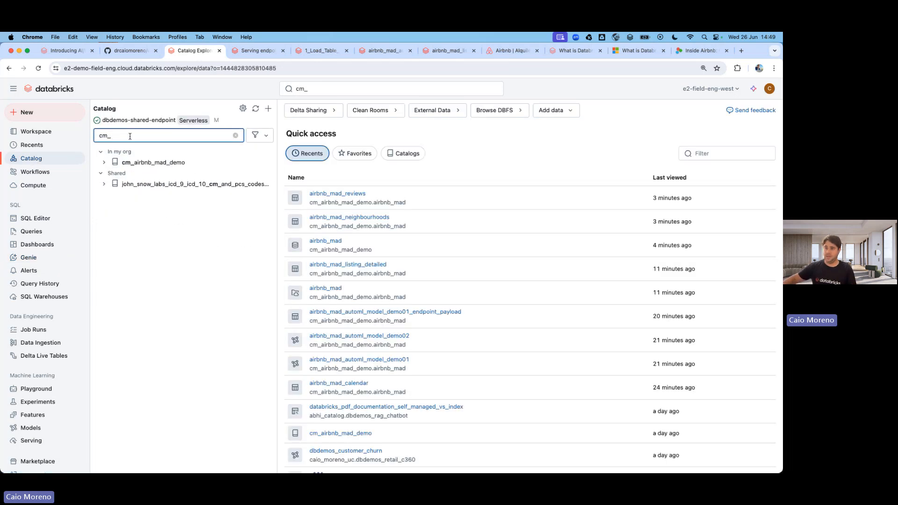
click(104, 162)
click(107, 173)
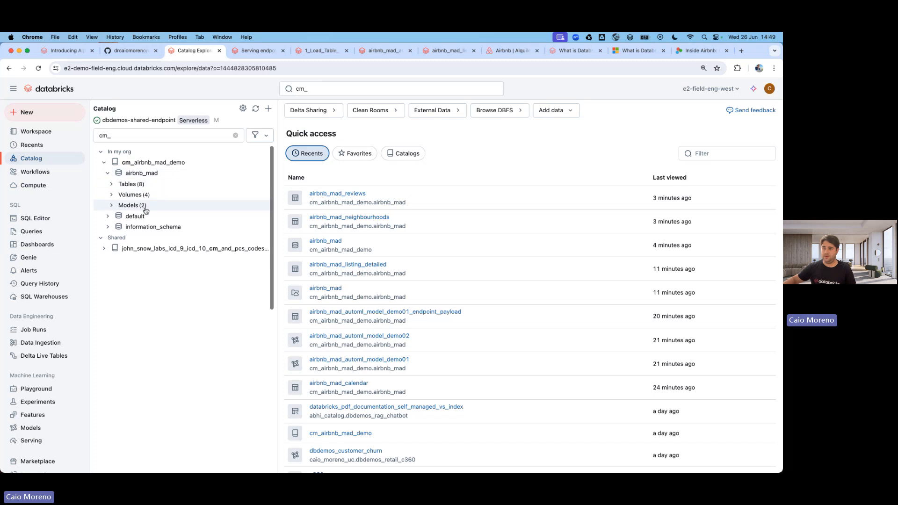
click(111, 205)
click(151, 219)
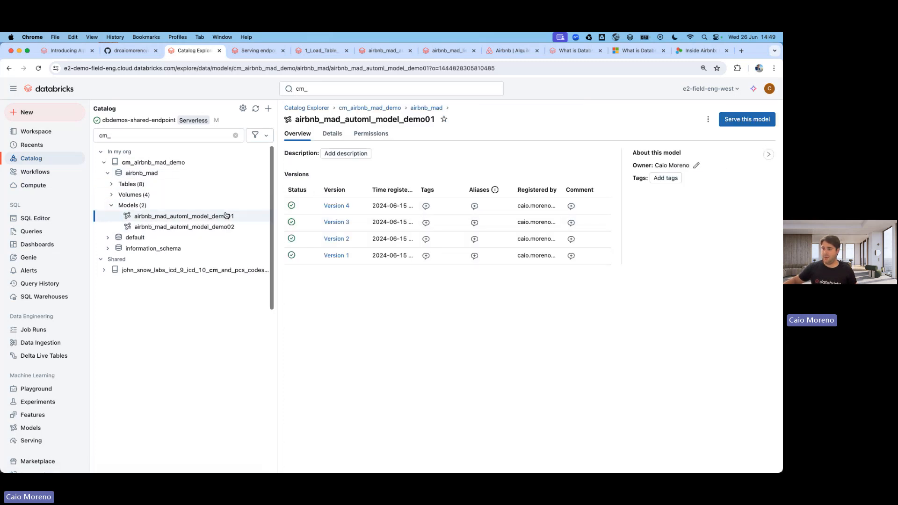
Review the model's details, permissions and four versions, then go to the Serving endpoints page.
click(331, 135)
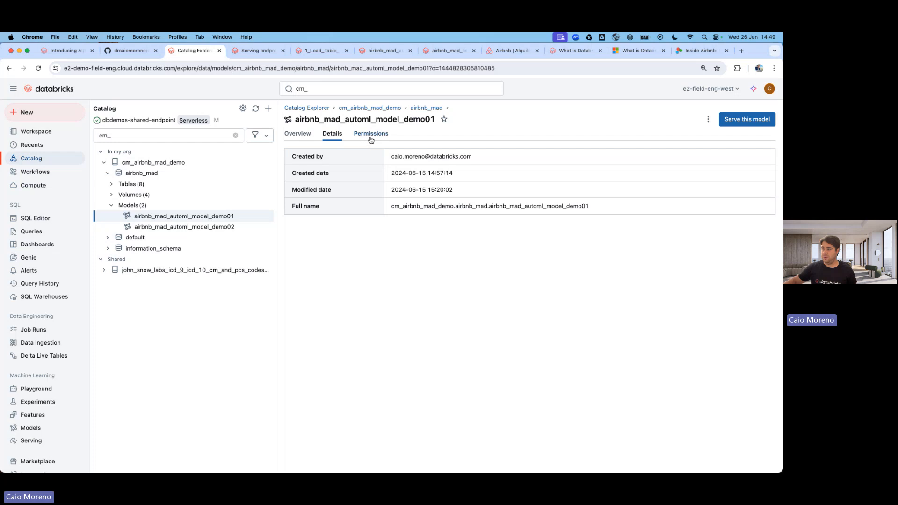
click(371, 135)
click(299, 135)
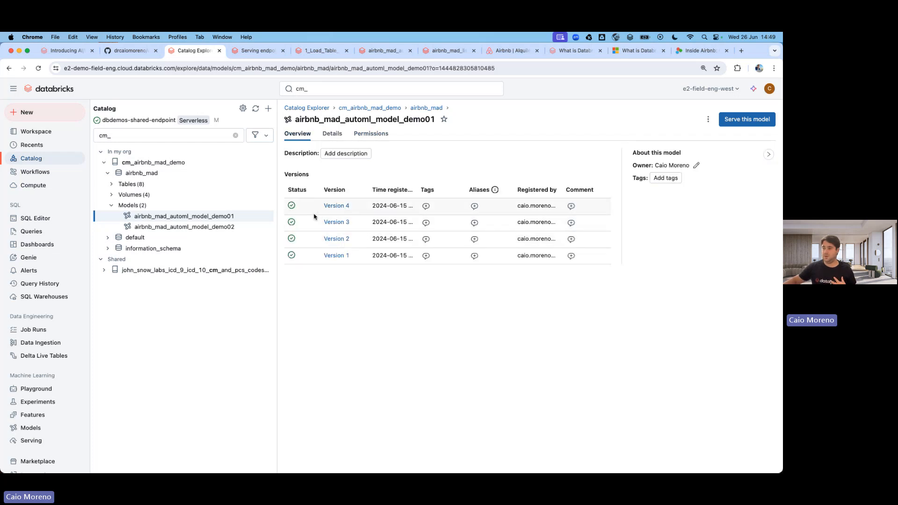
click(32, 440)
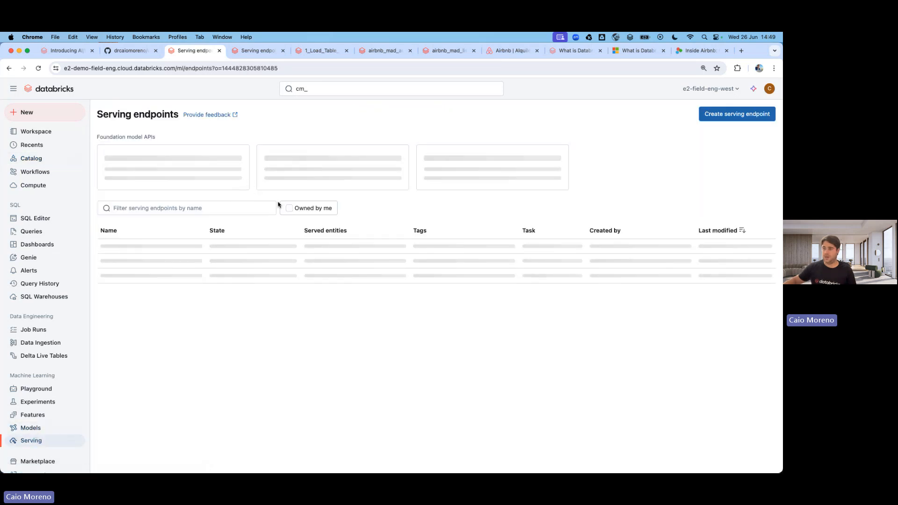
Open airbnb_mad_automl_model_demo01_endpoint (versions 1 and 3, 50% each) and send its example request four times.
click(295, 215)
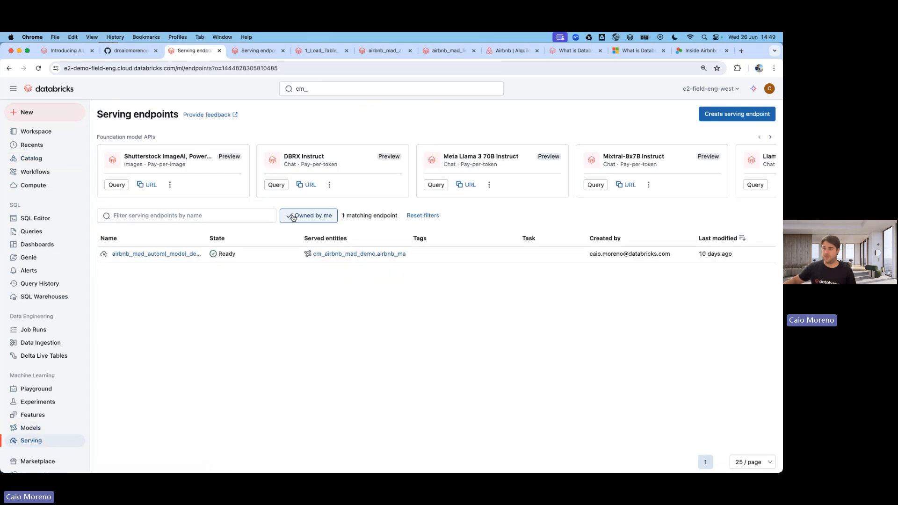
click(170, 255)
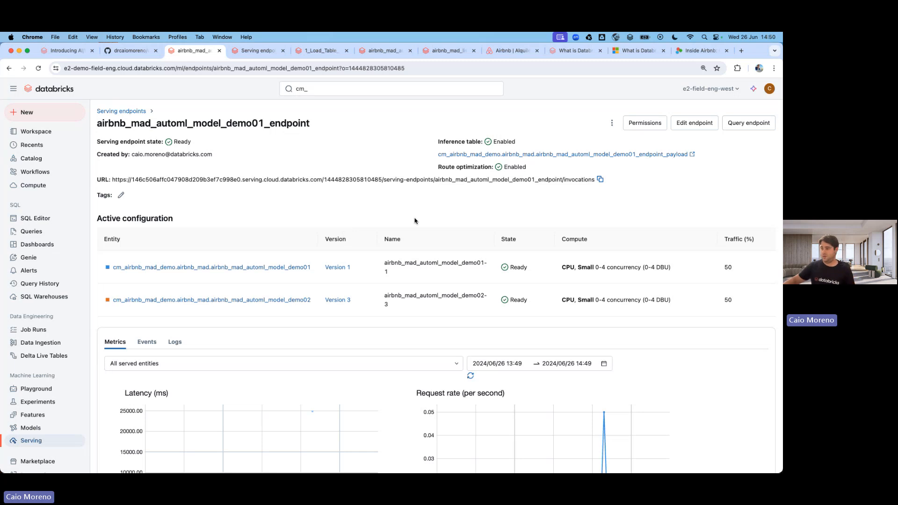
click(747, 123)
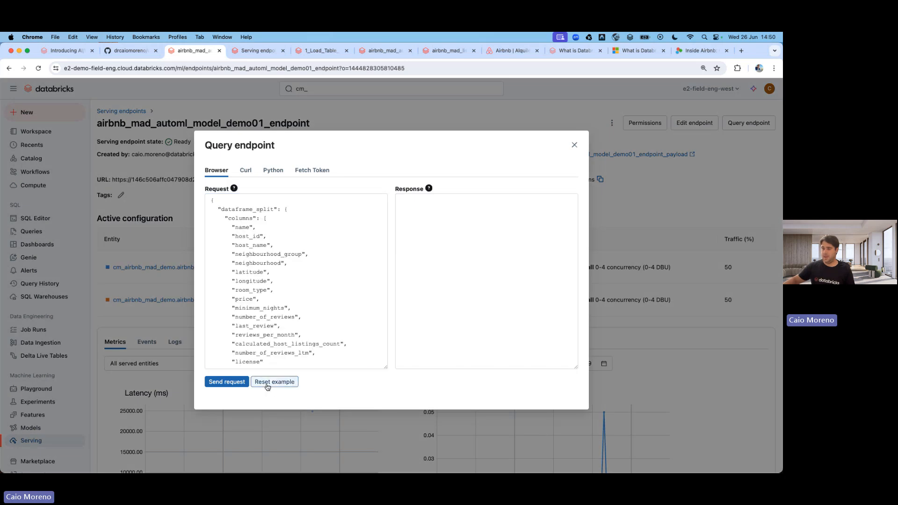
click(241, 383)
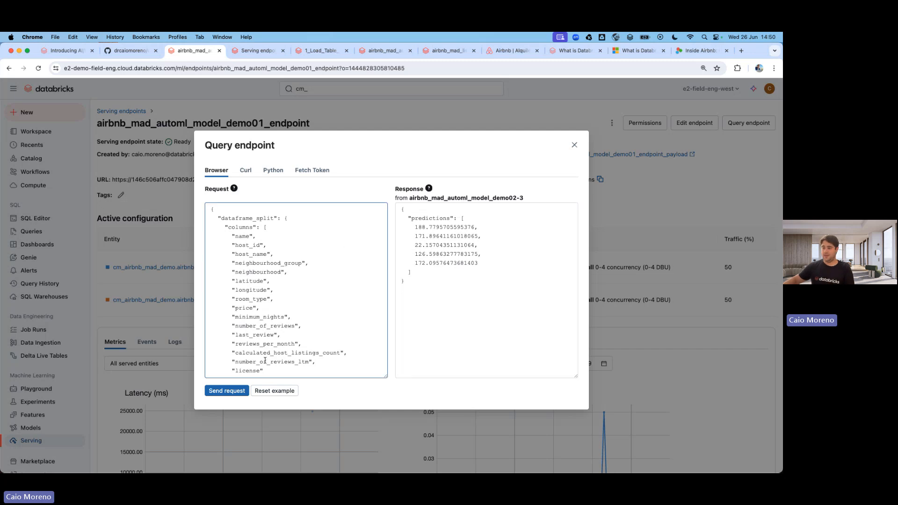
click(238, 391)
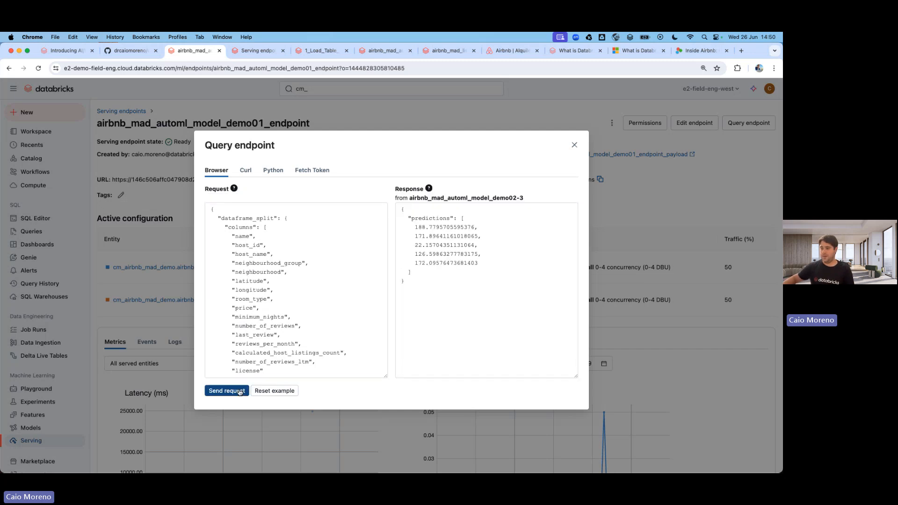
click(241, 389)
click(241, 392)
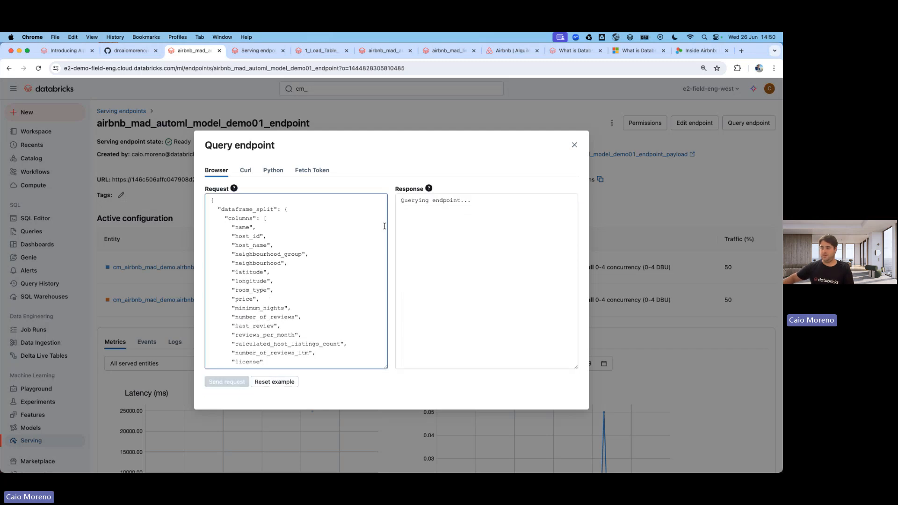
click(575, 145)
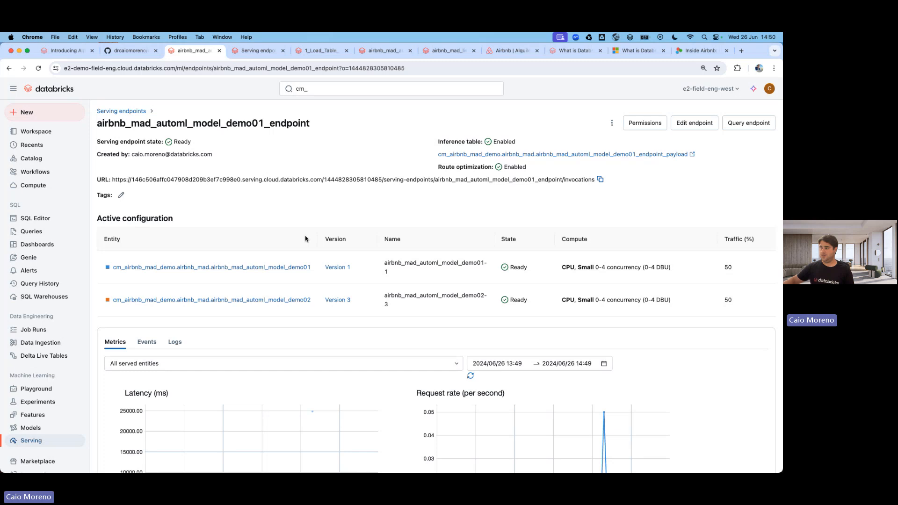
Switch to the e2e-ai-bi-genai-db-sql-hands-on-workshop GitHub repo and scroll through its README.
click(131, 56)
scroll(330, 226, up, 10)
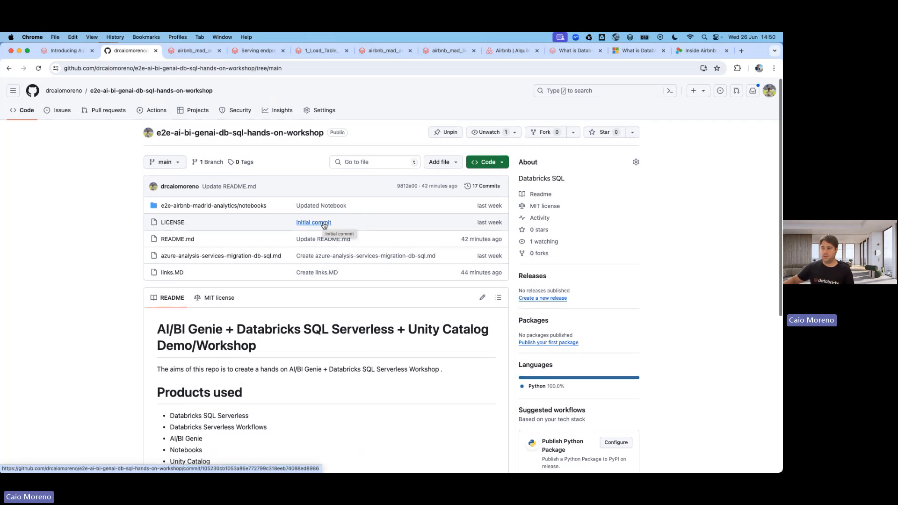
scroll(321, 226, down, 5)
scroll(275, 136, up, 5)
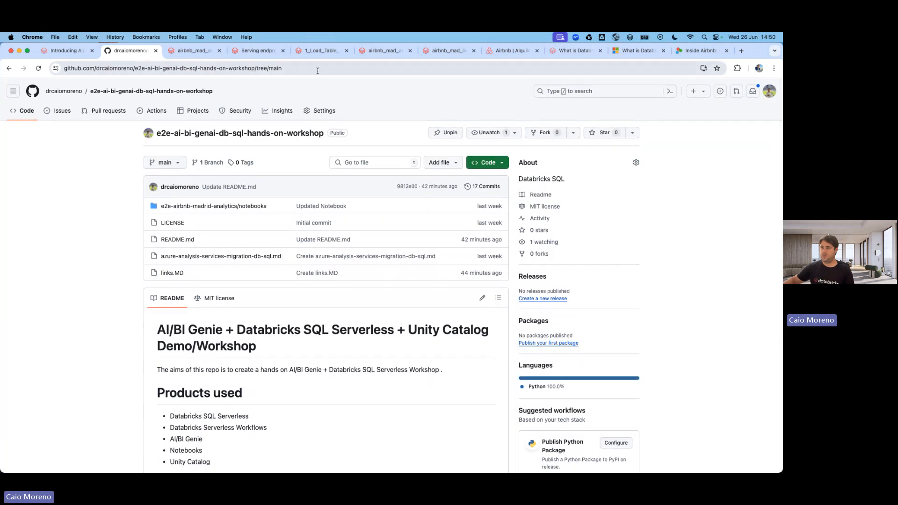
Return to the 1_Load_Table_Listing notebook and review its cells, ending back at the title cell.
click(320, 51)
scroll(314, 216, up, 3)
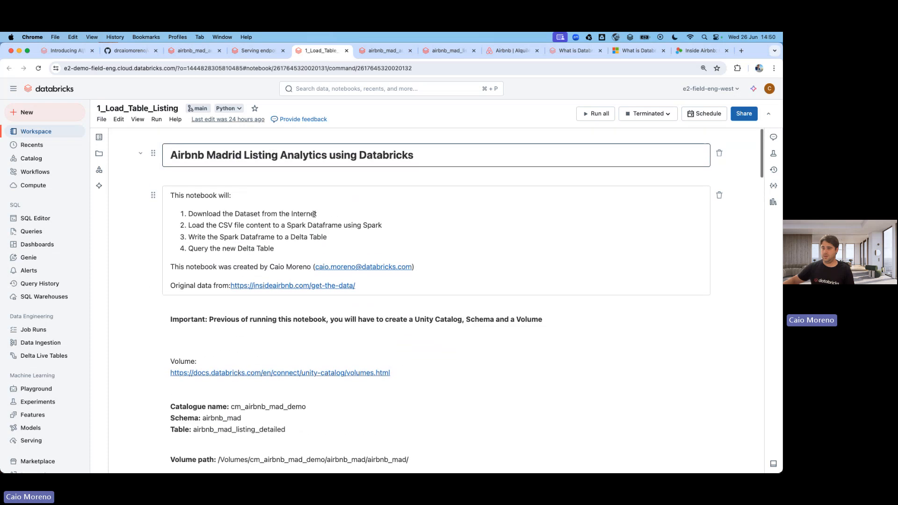
scroll(314, 215, down, 8)
scroll(313, 213, down, 6)
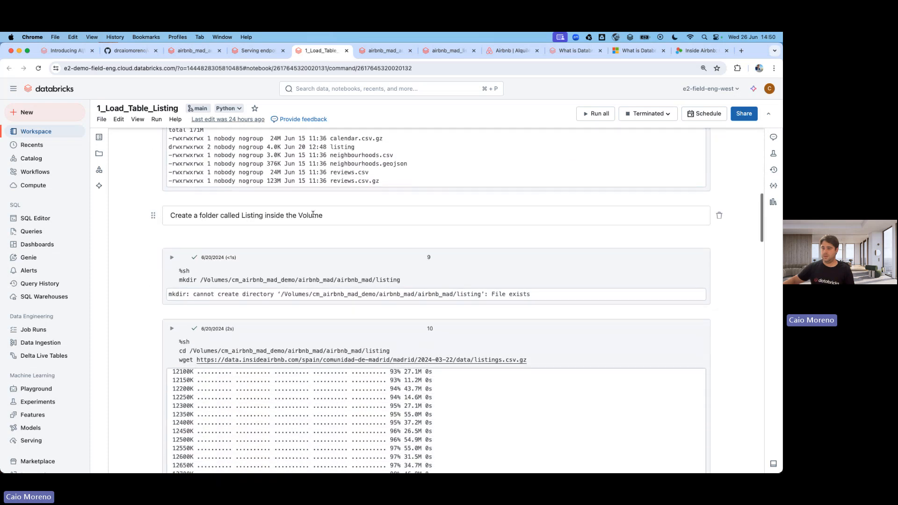
scroll(313, 217, up, 12)
scroll(313, 217, up, 3)
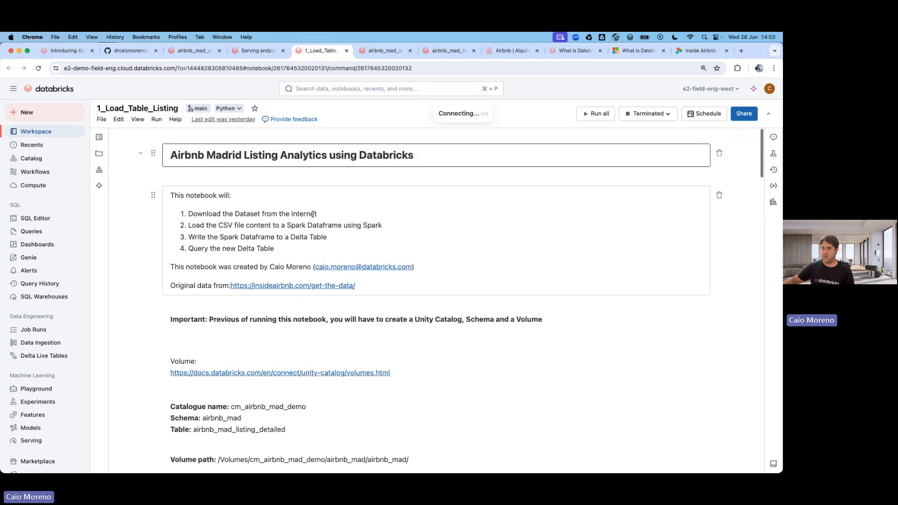
scroll(259, 246, down, 4)
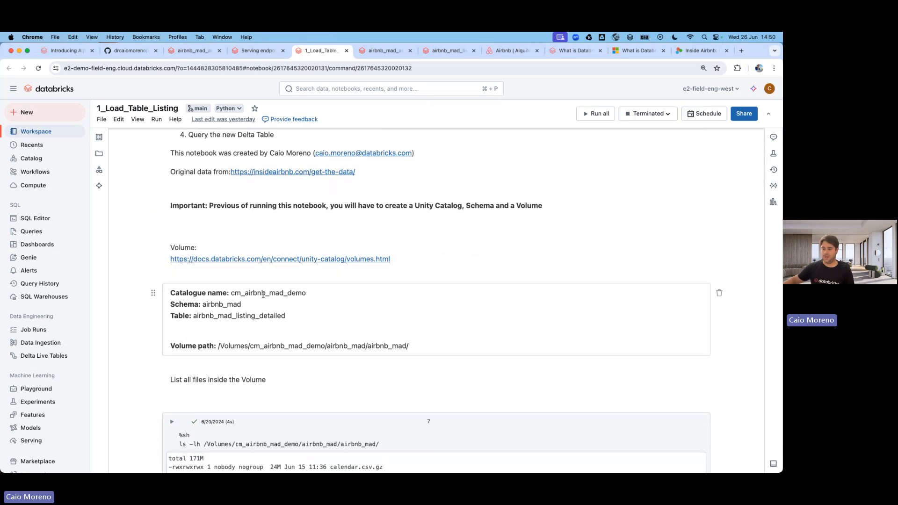
scroll(226, 304, down, 15)
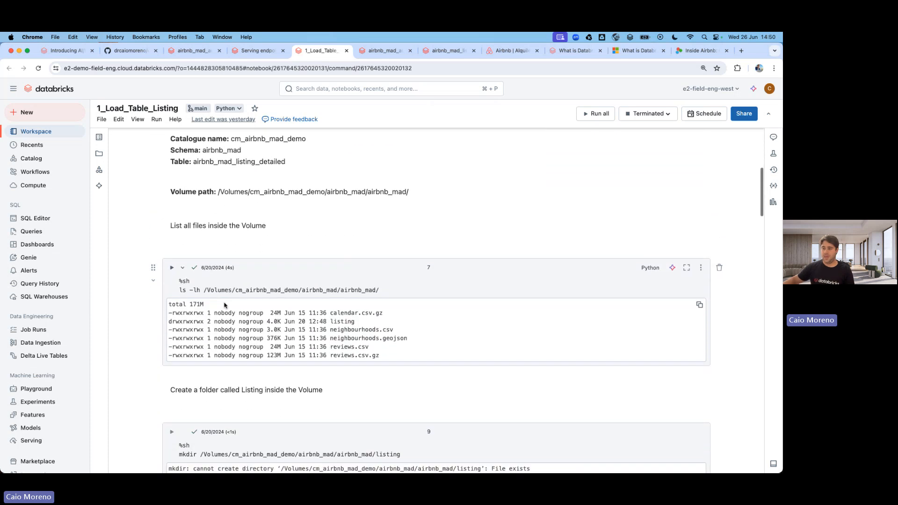
scroll(224, 304, down, 20)
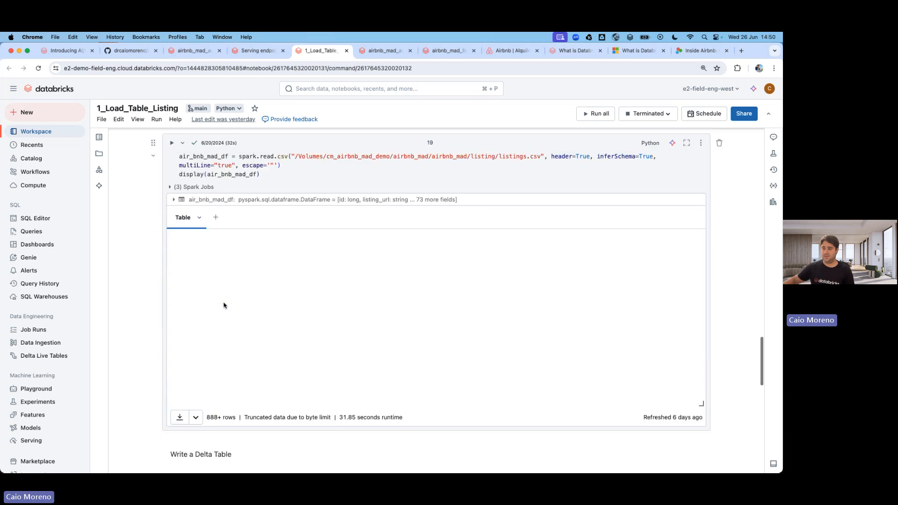
scroll(223, 304, down, 4)
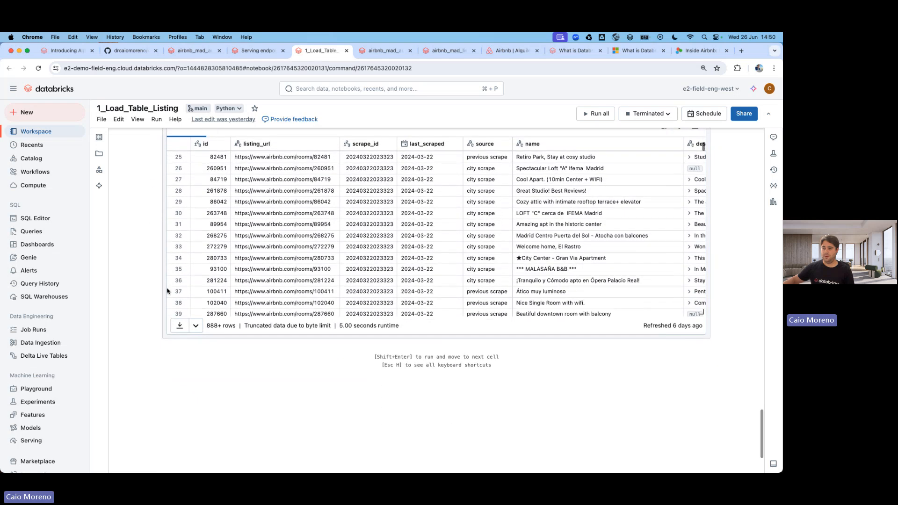
scroll(168, 290, up, 12)
scroll(137, 279, down, 5)
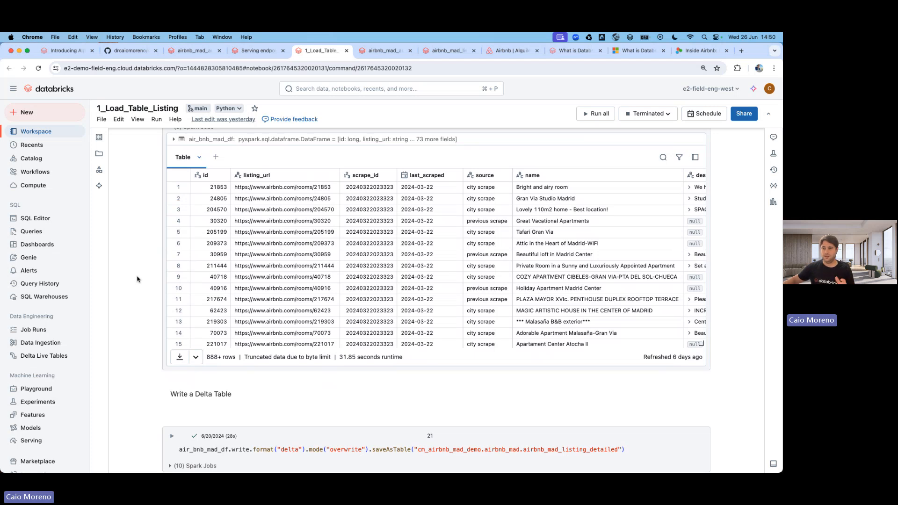
scroll(136, 279, up, 20)
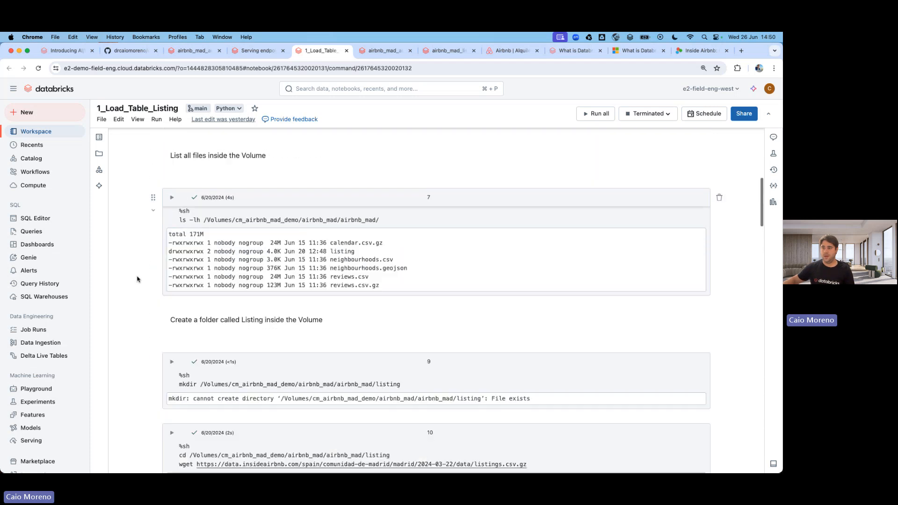
scroll(137, 279, up, 10)
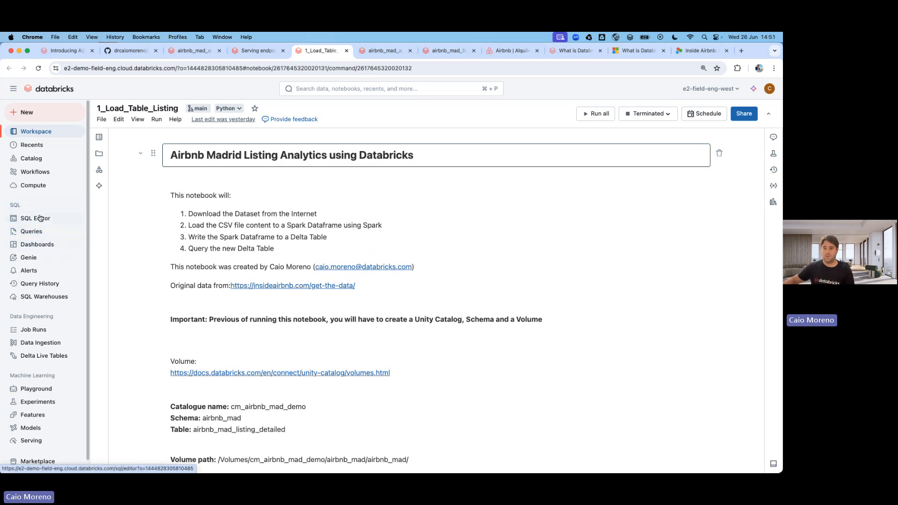
Open the New SQL warehouse dialog from Compute's SQL warehouses list.
click(34, 185)
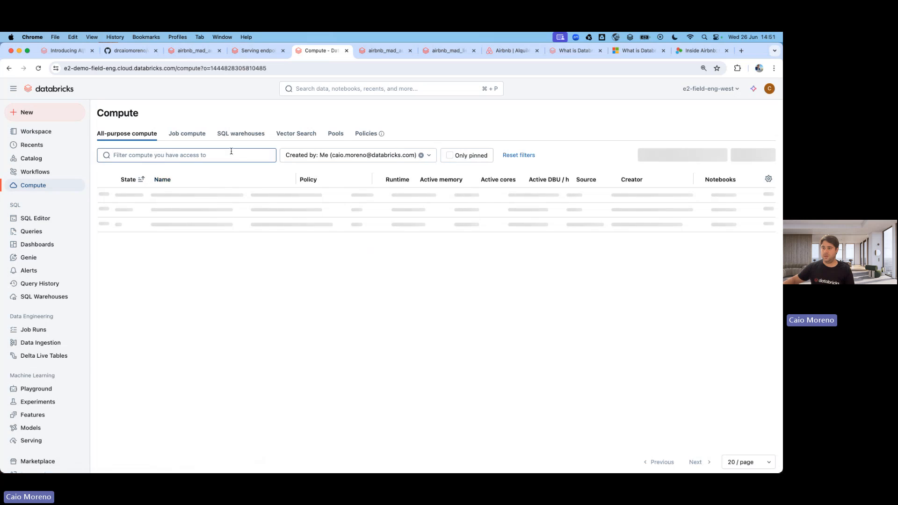
click(234, 134)
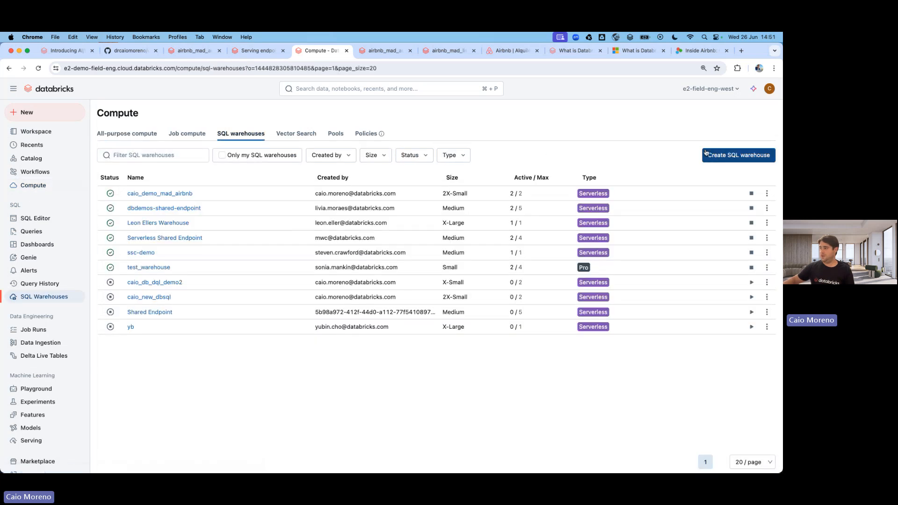
click(738, 155)
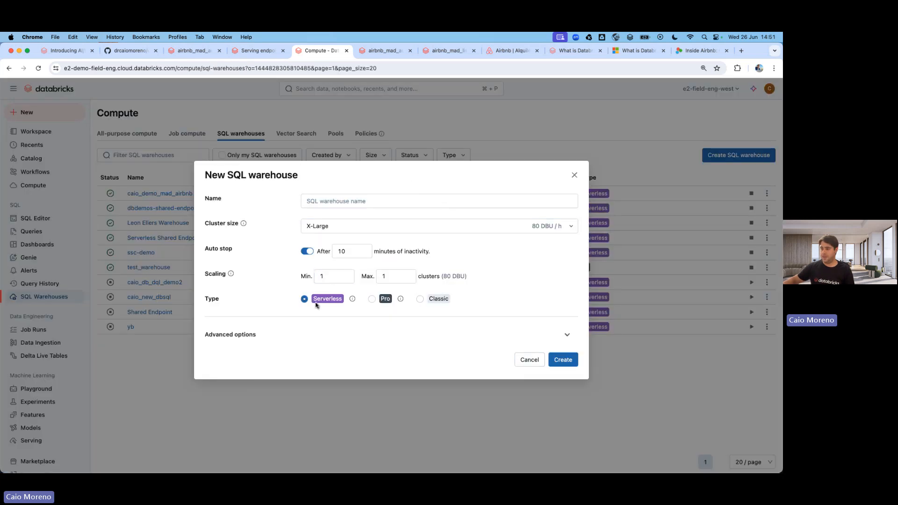
Show the advanced options and set the cluster size to 2X-Small.
click(348, 332)
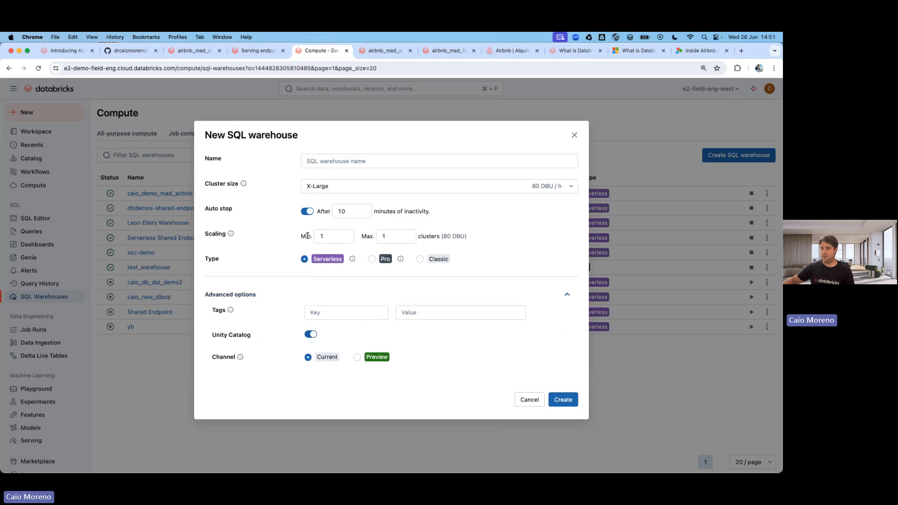
click(322, 189)
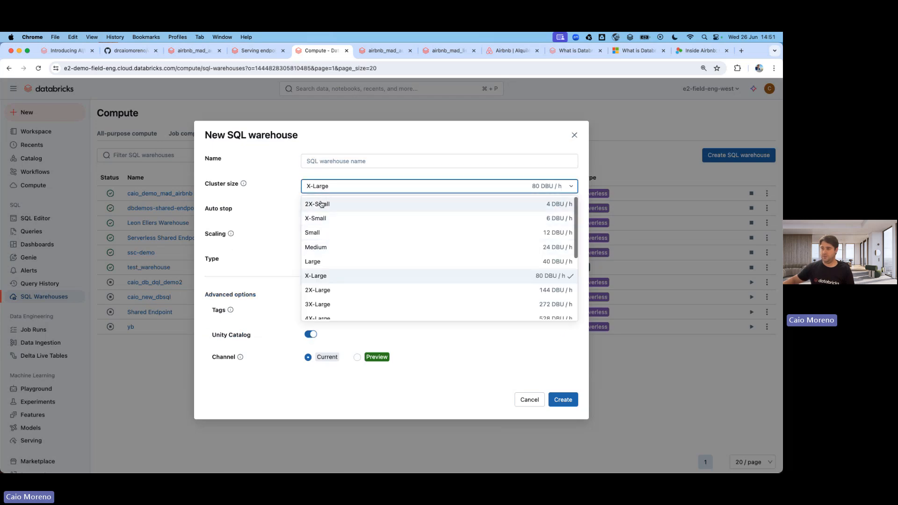
click(321, 204)
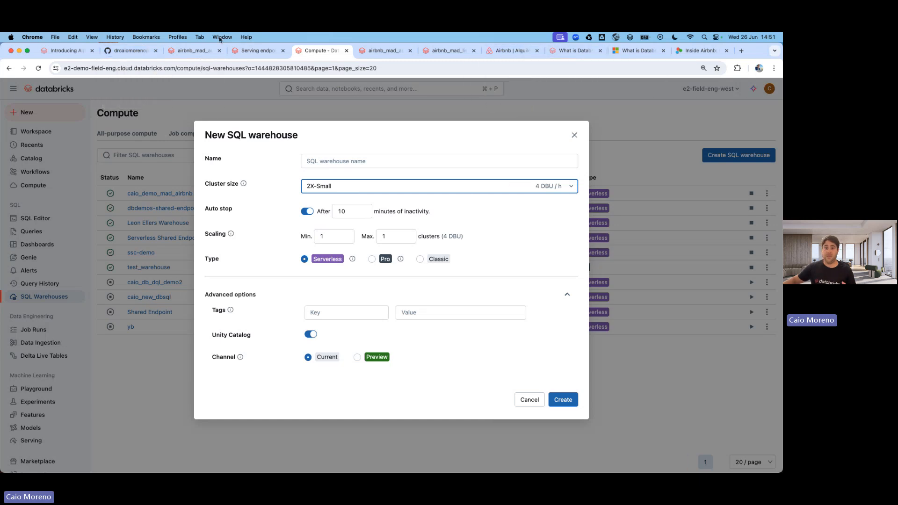
Switch to GitHub and browse the owner's profile for the pinned repositories.
click(131, 50)
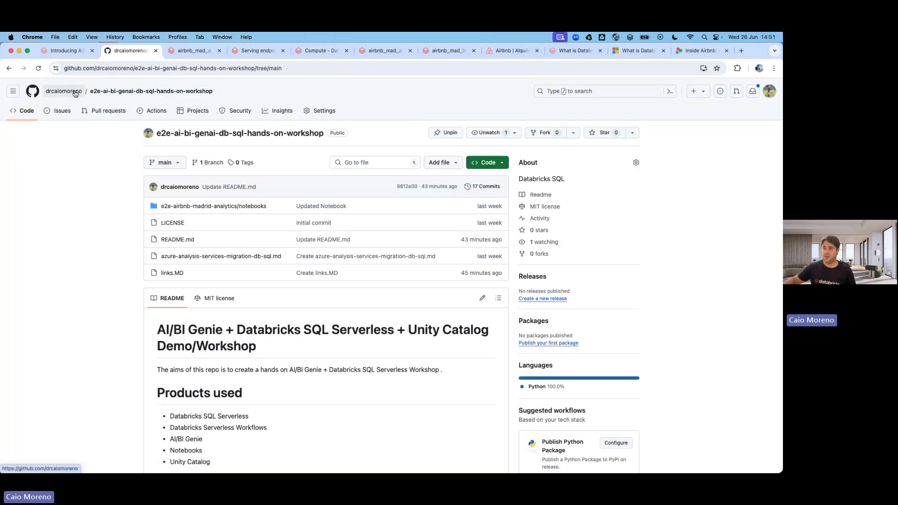
scroll(262, 240, down, 5)
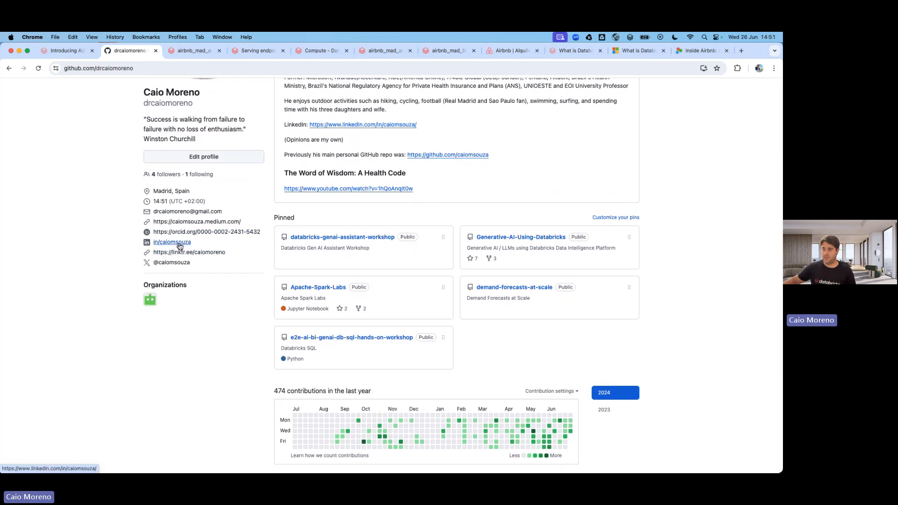
scroll(255, 272, up, 1)
scroll(255, 271, up, 4)
scroll(267, 274, down, 5)
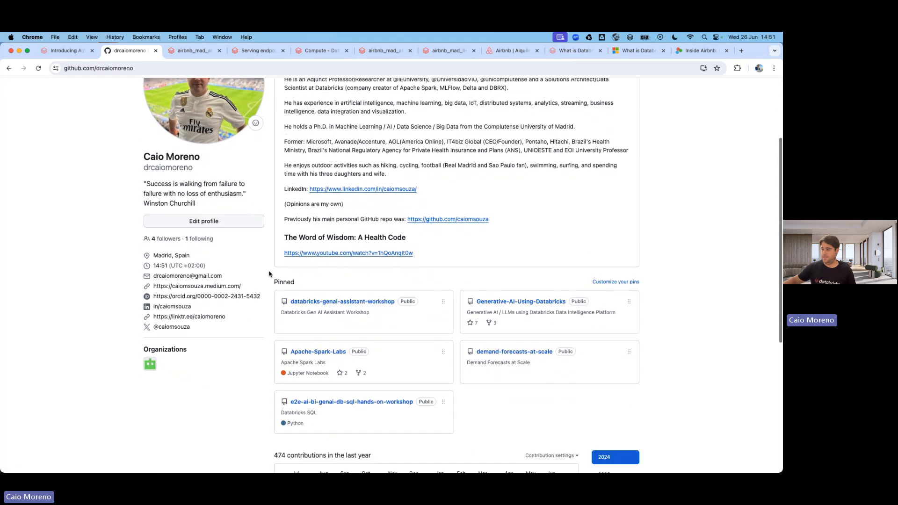
Open the e2e-ai-bi-genai-db-sql-hands-on-workshop repository and read through its README.
click(299, 347)
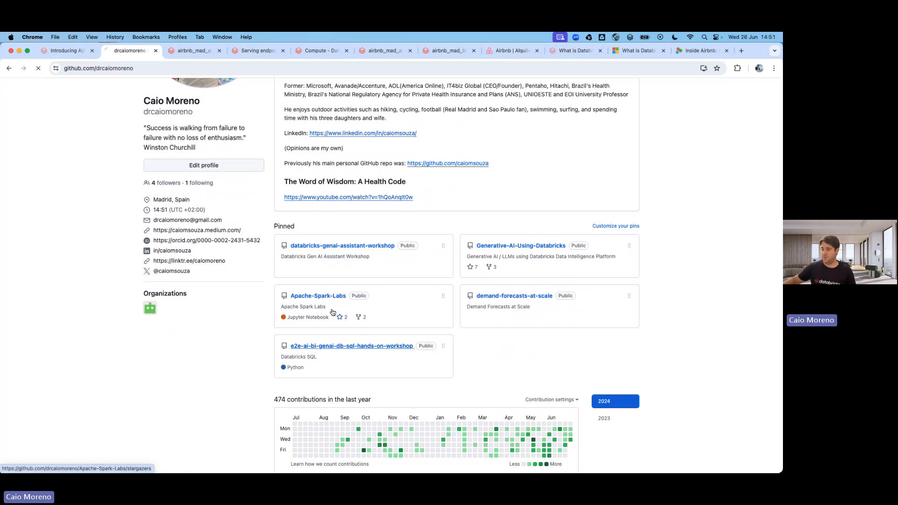
scroll(271, 238, down, 5)
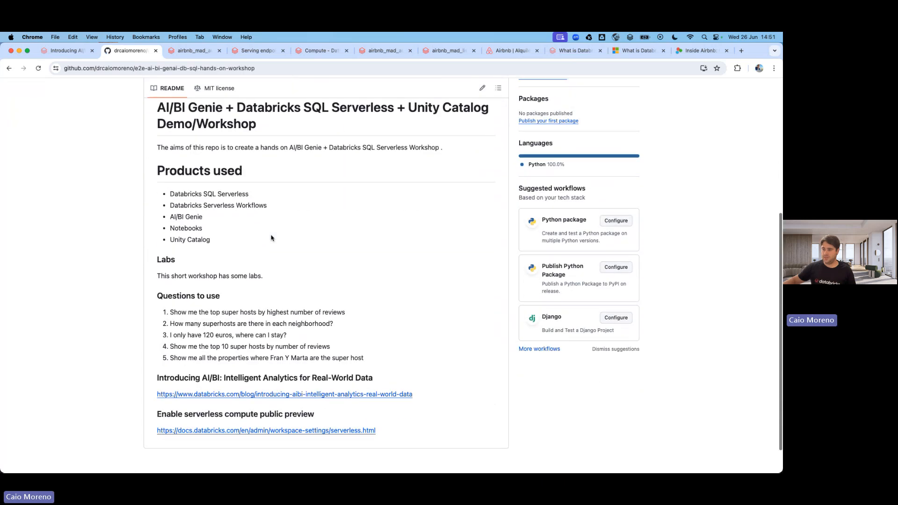
scroll(271, 238, down, 1)
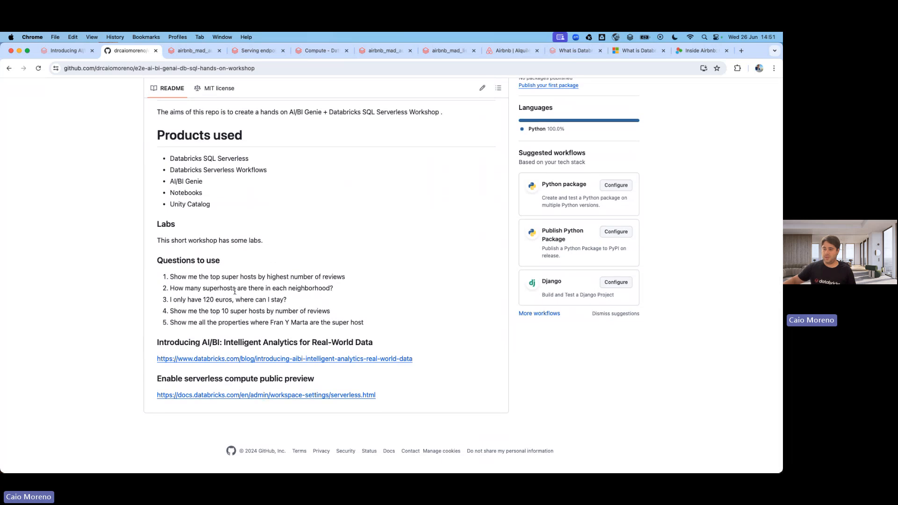
scroll(257, 271, up, 8)
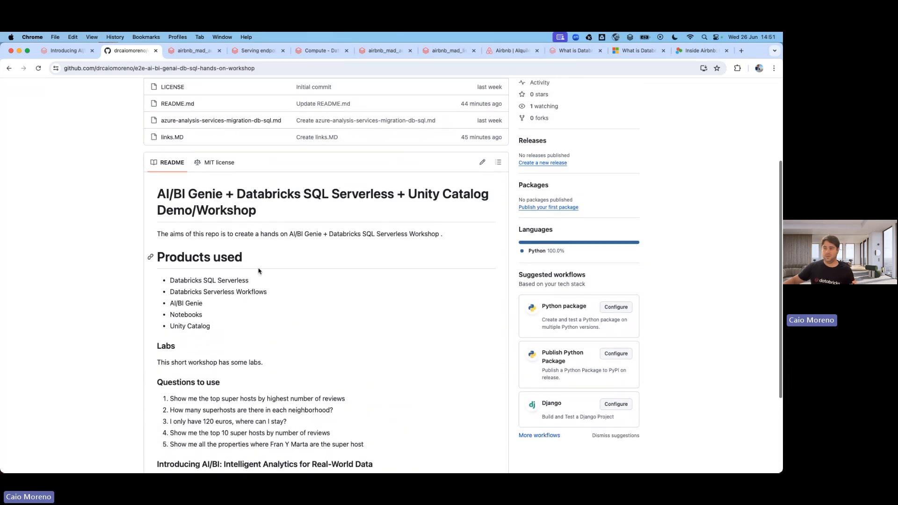
scroll(259, 272, up, 4)
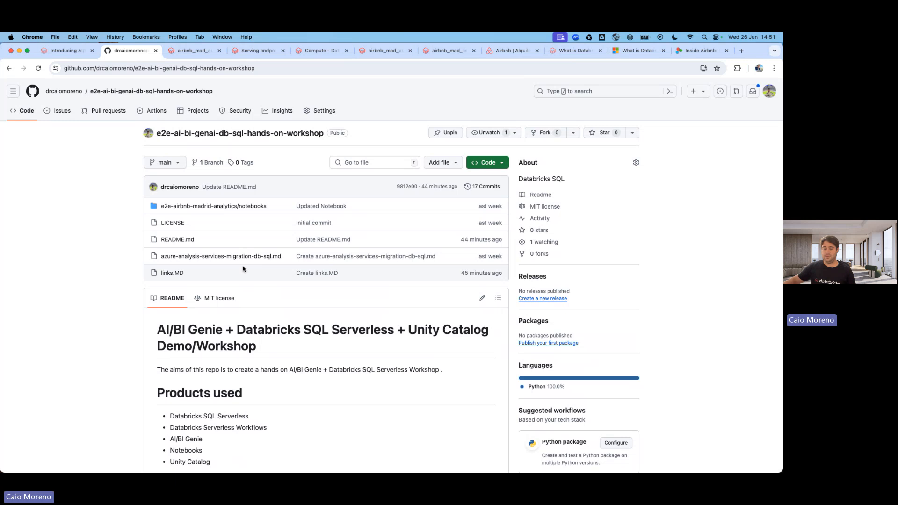